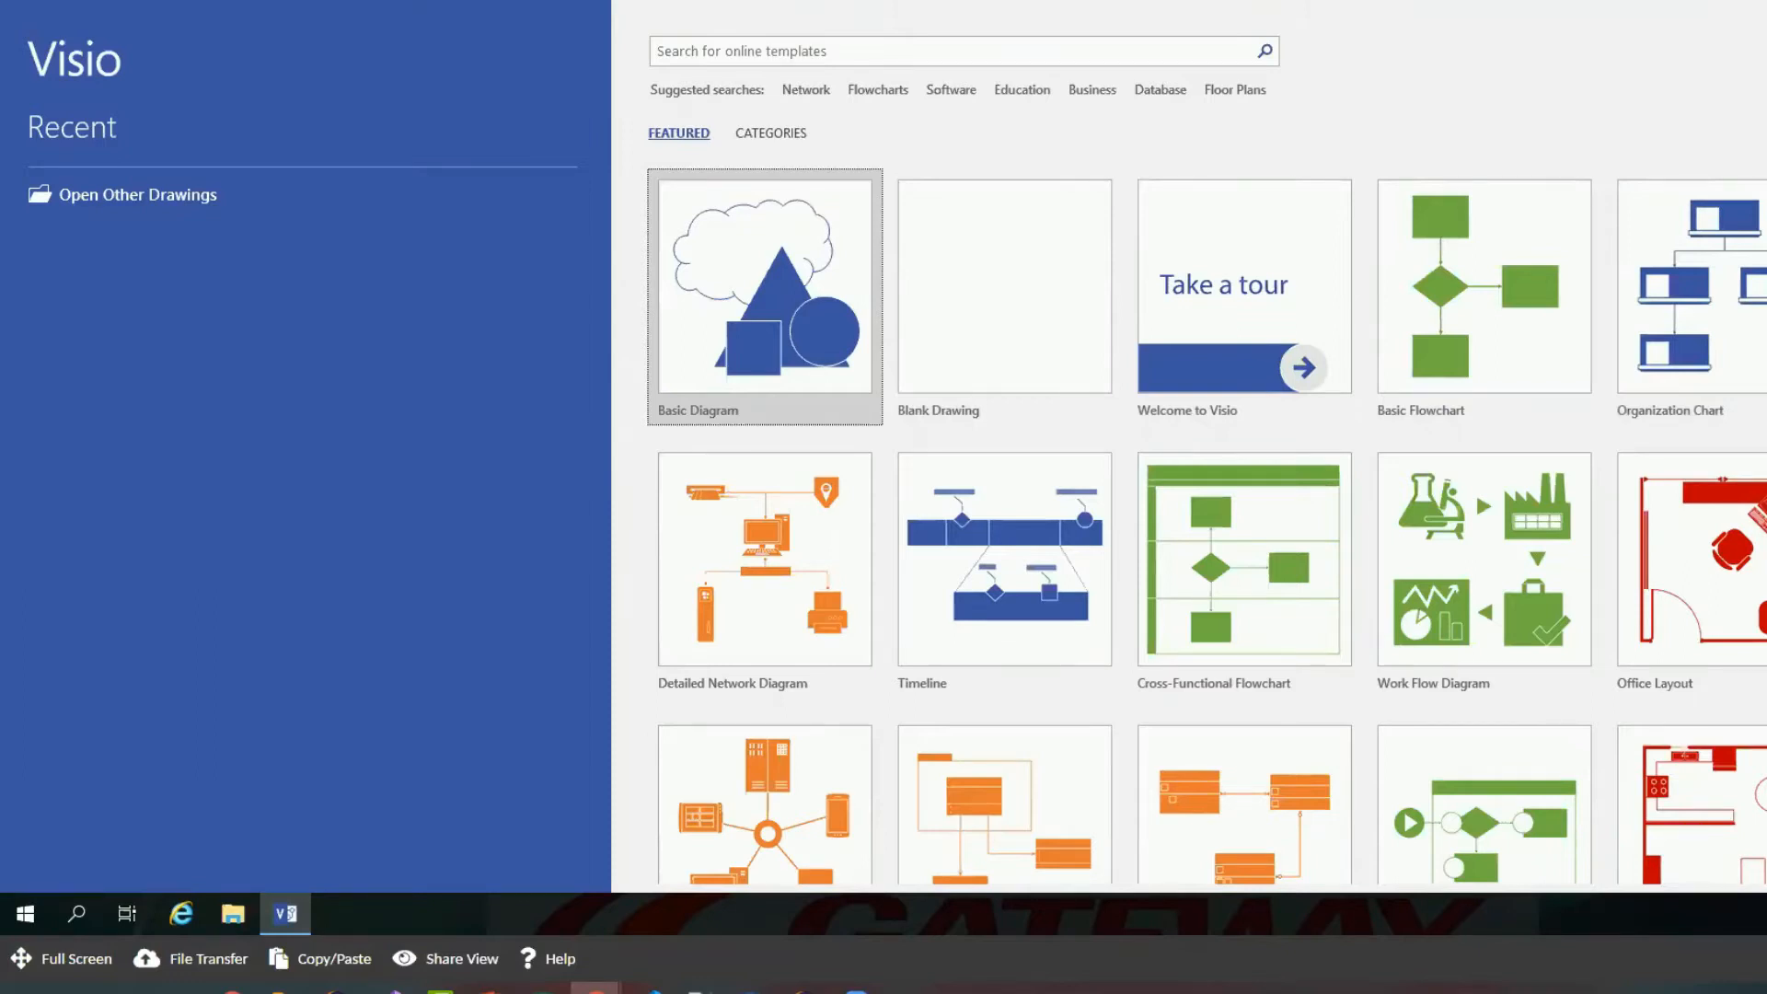
# - Look through the featured diagram templates to see which drawing types are available
pyautogui.scroll(-3, 1207, 583)
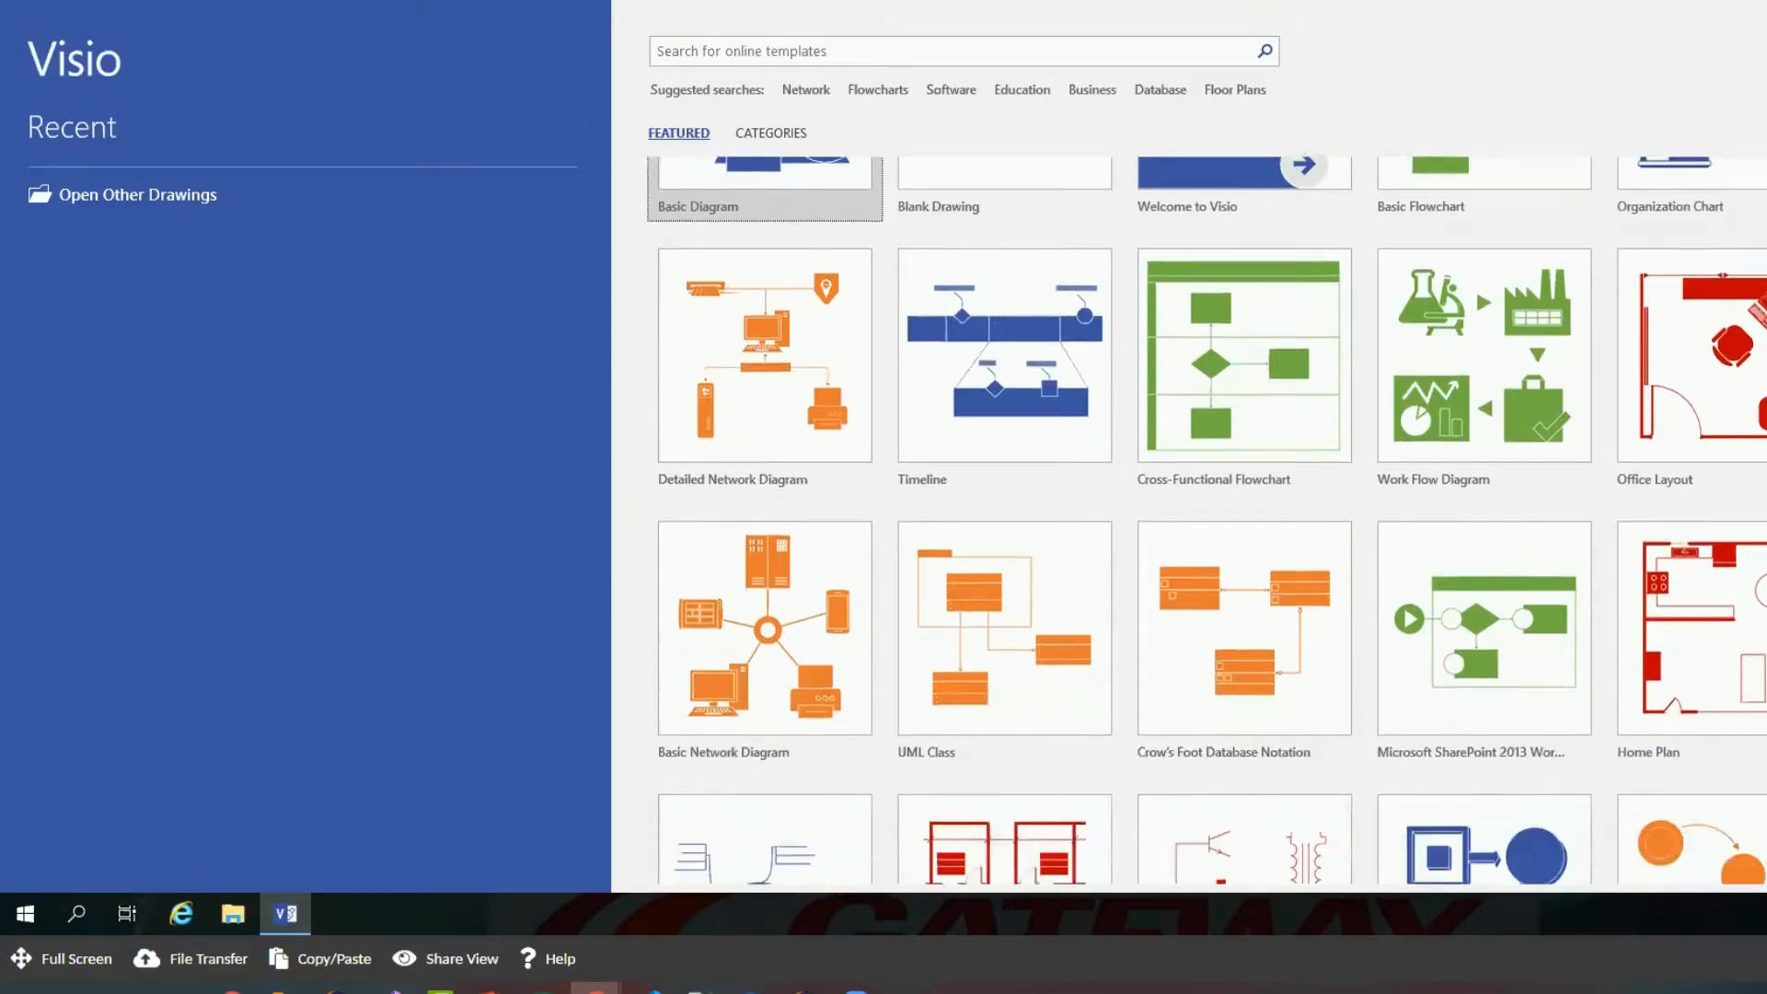
pyautogui.scroll(-2, 1208, 520)
pyautogui.scroll(-6, 1208, 520)
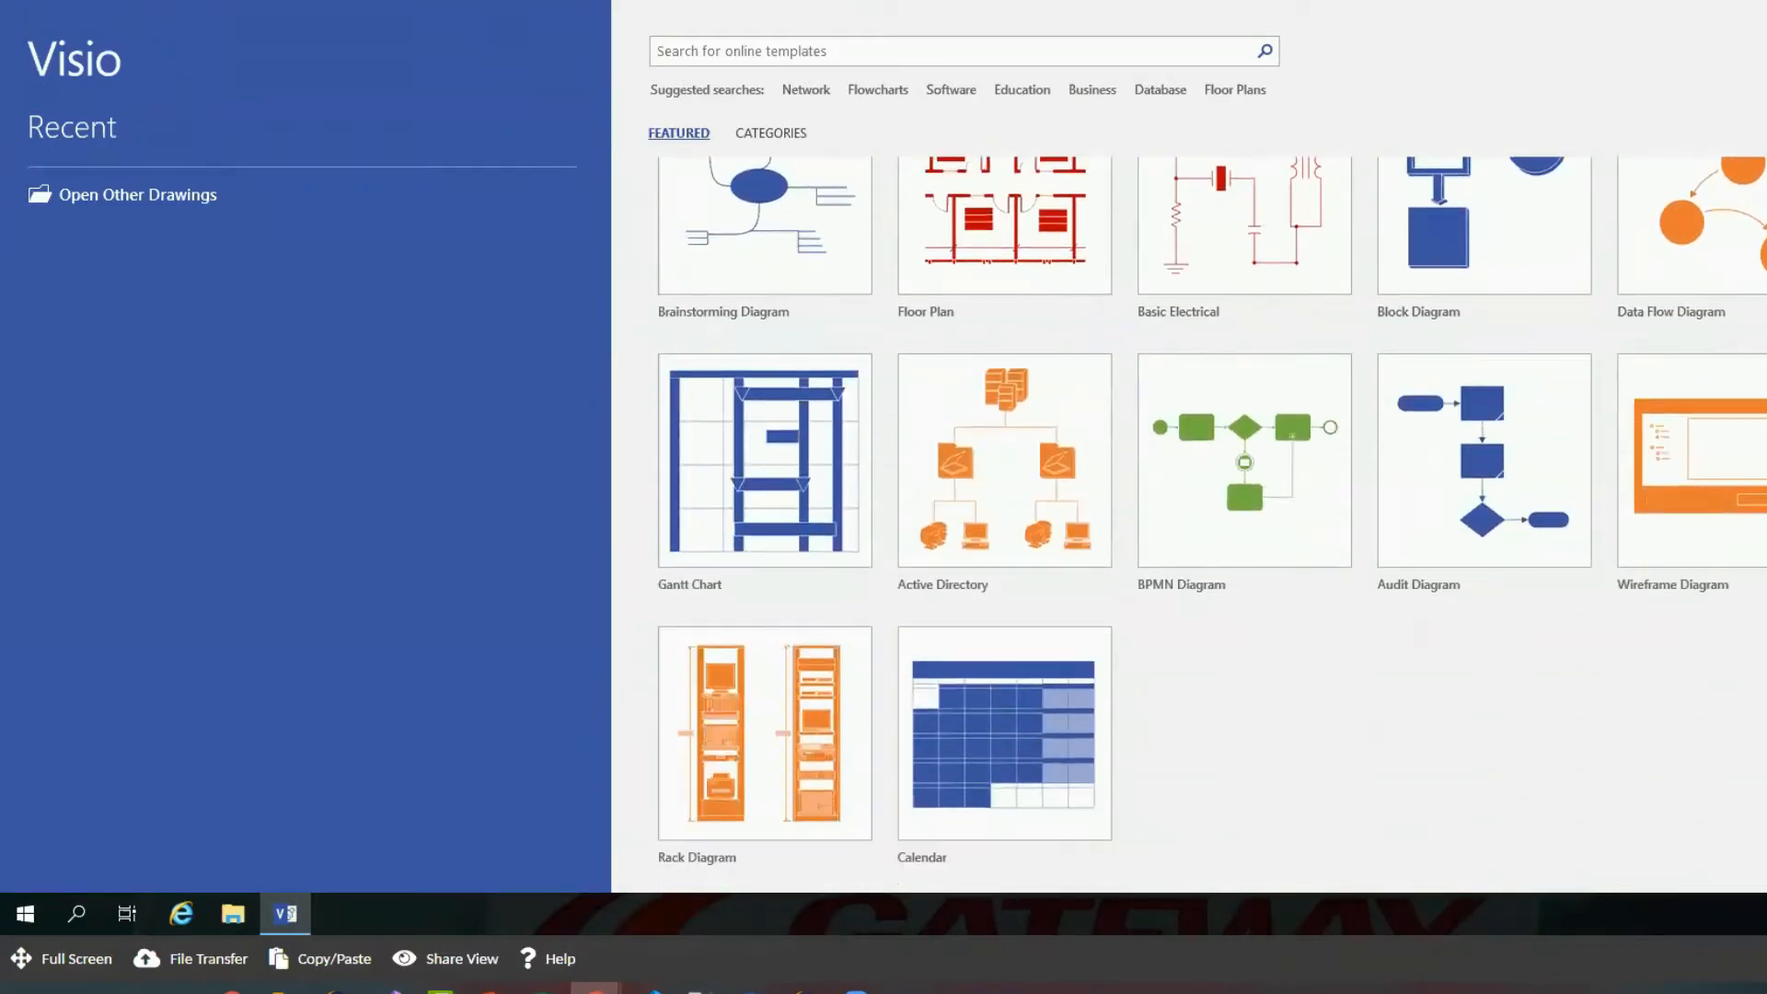
pyautogui.scroll(-1, 1212, 519)
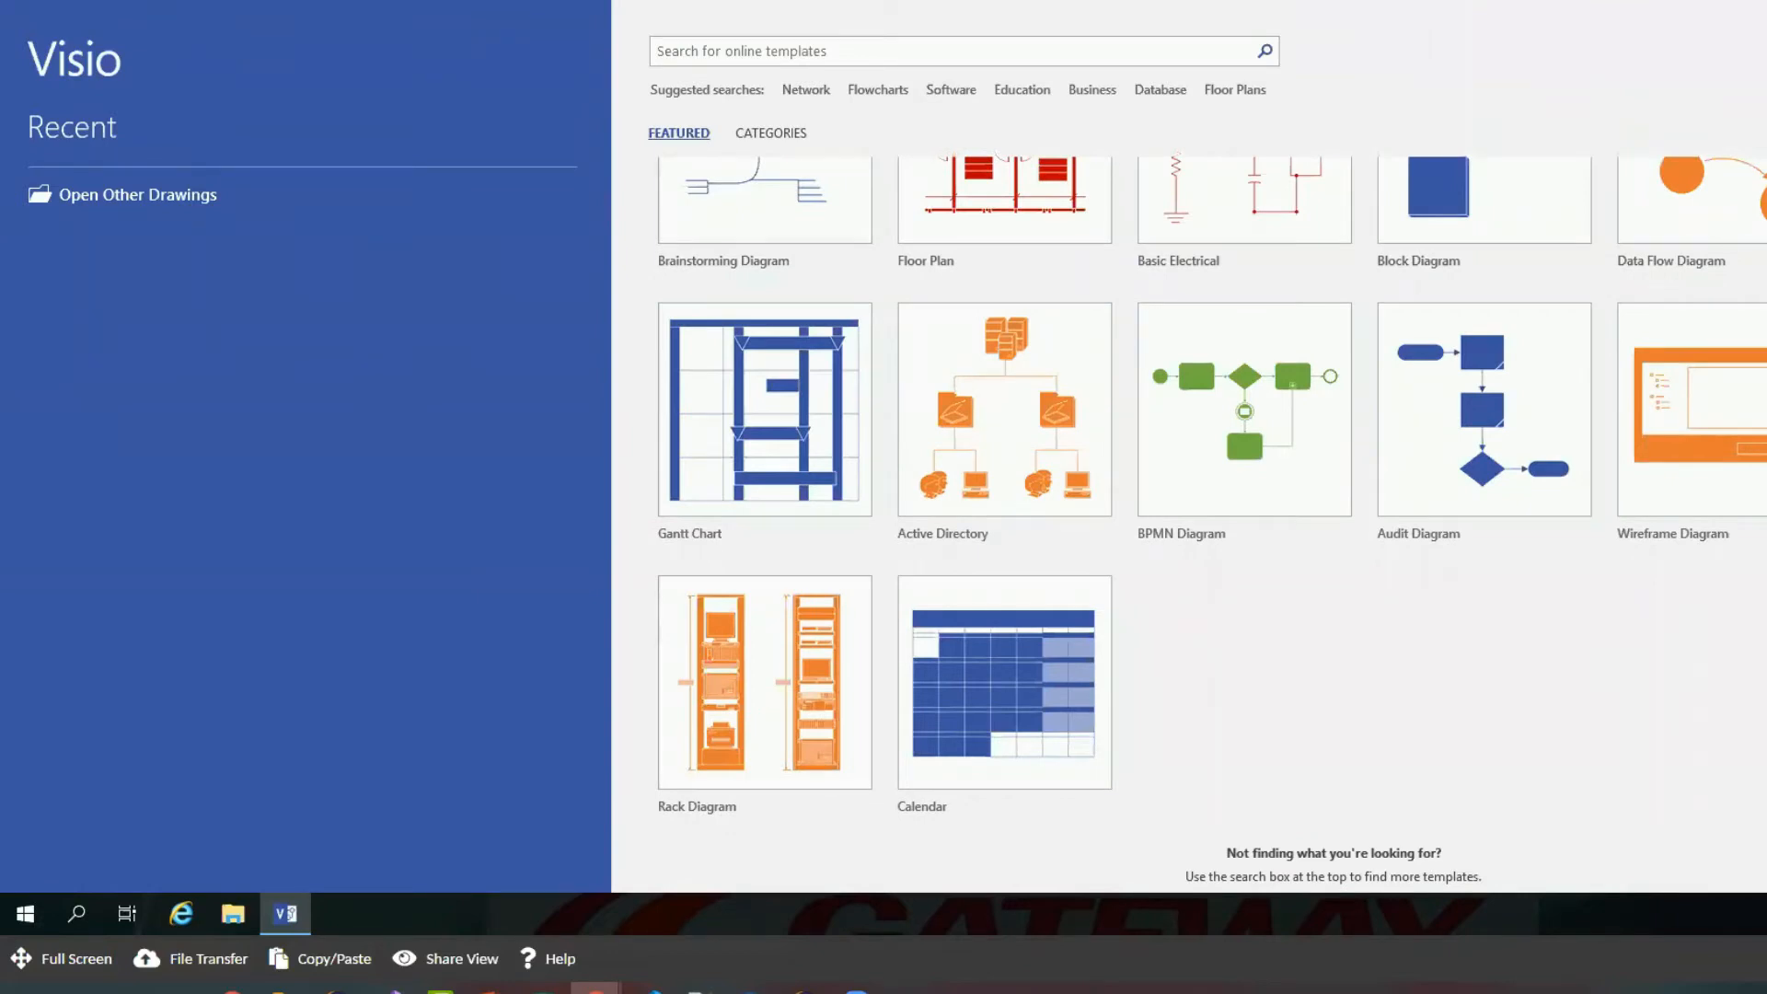
pyautogui.scroll(3, 1208, 520)
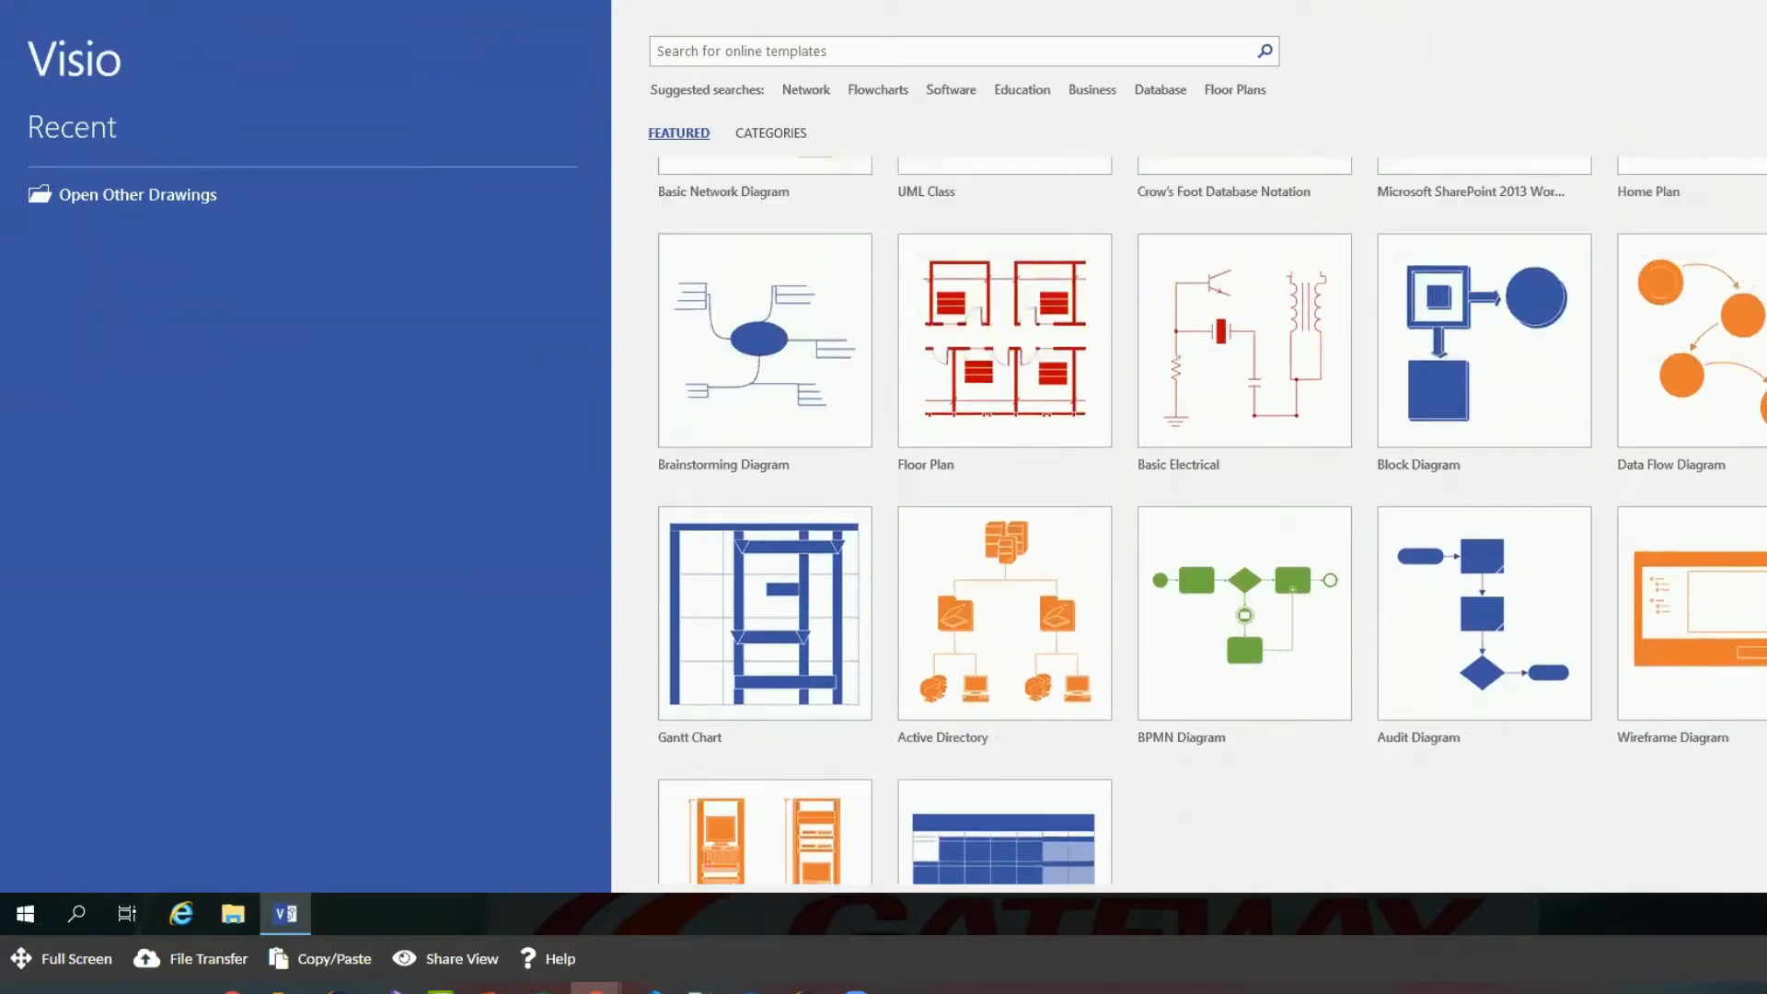
pyautogui.scroll(3, 1241, 615)
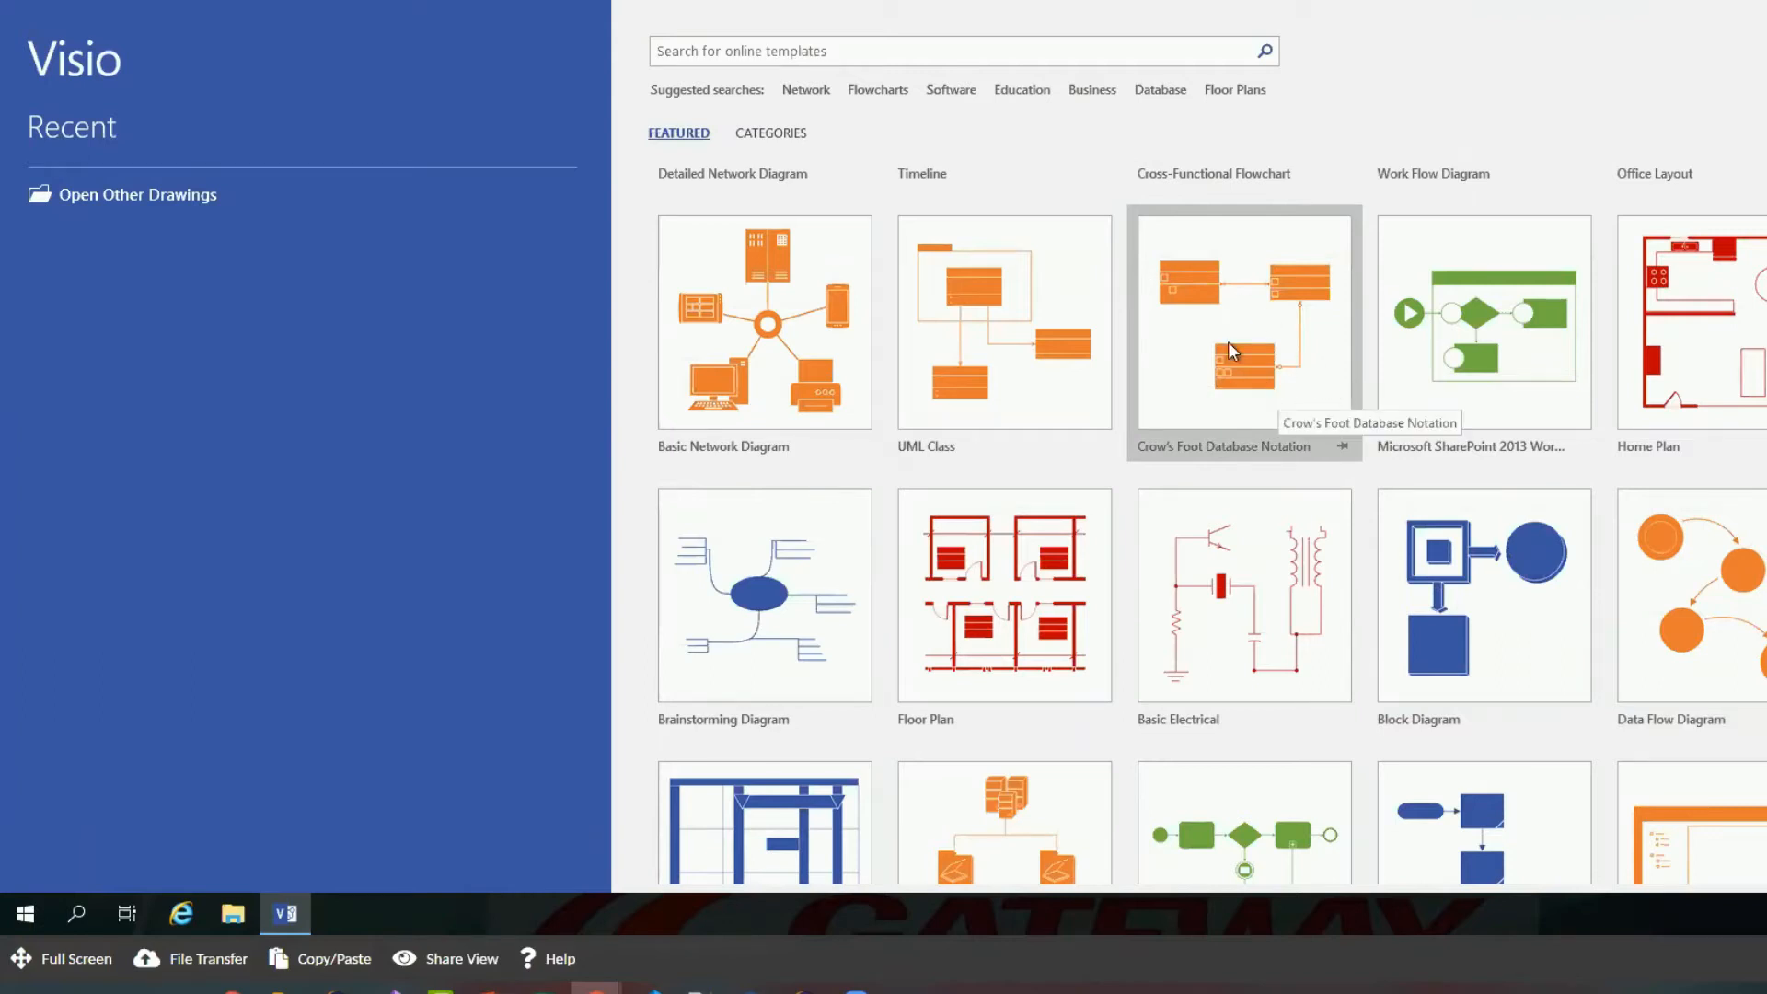
pyautogui.scroll(2, 1150, 281)
pyautogui.scroll(4, 1672, 534)
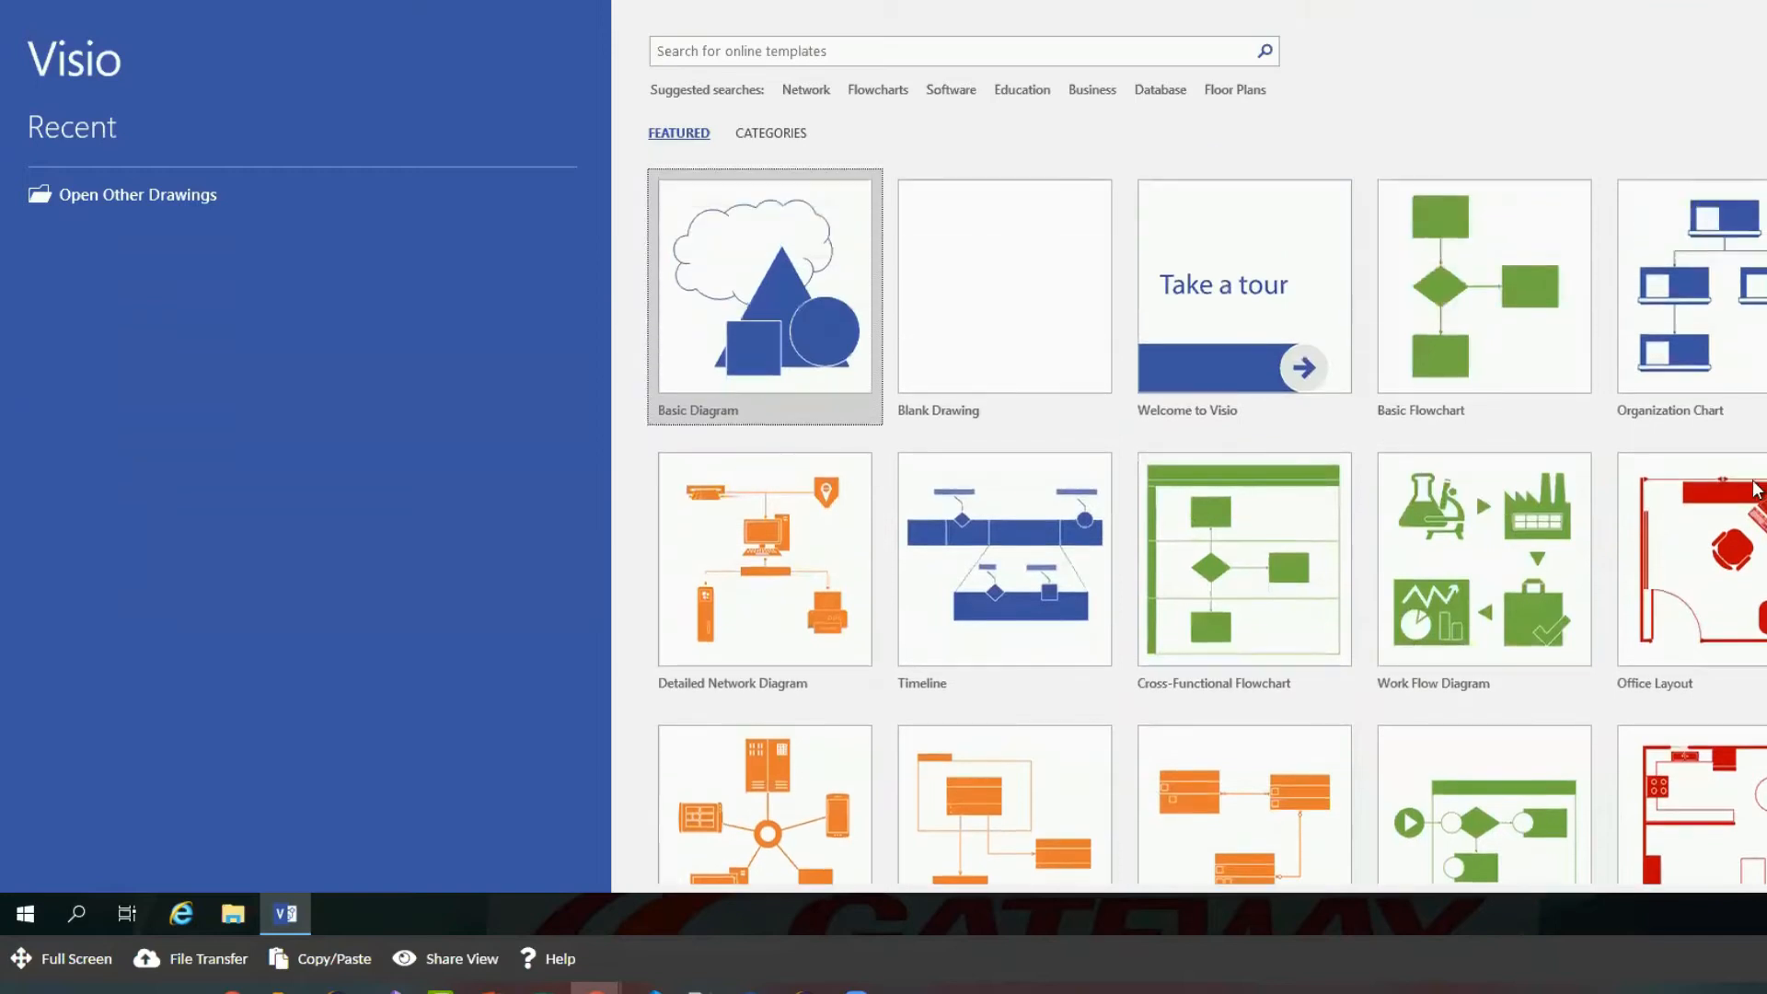
pyautogui.scroll(-2, 1229, 782)
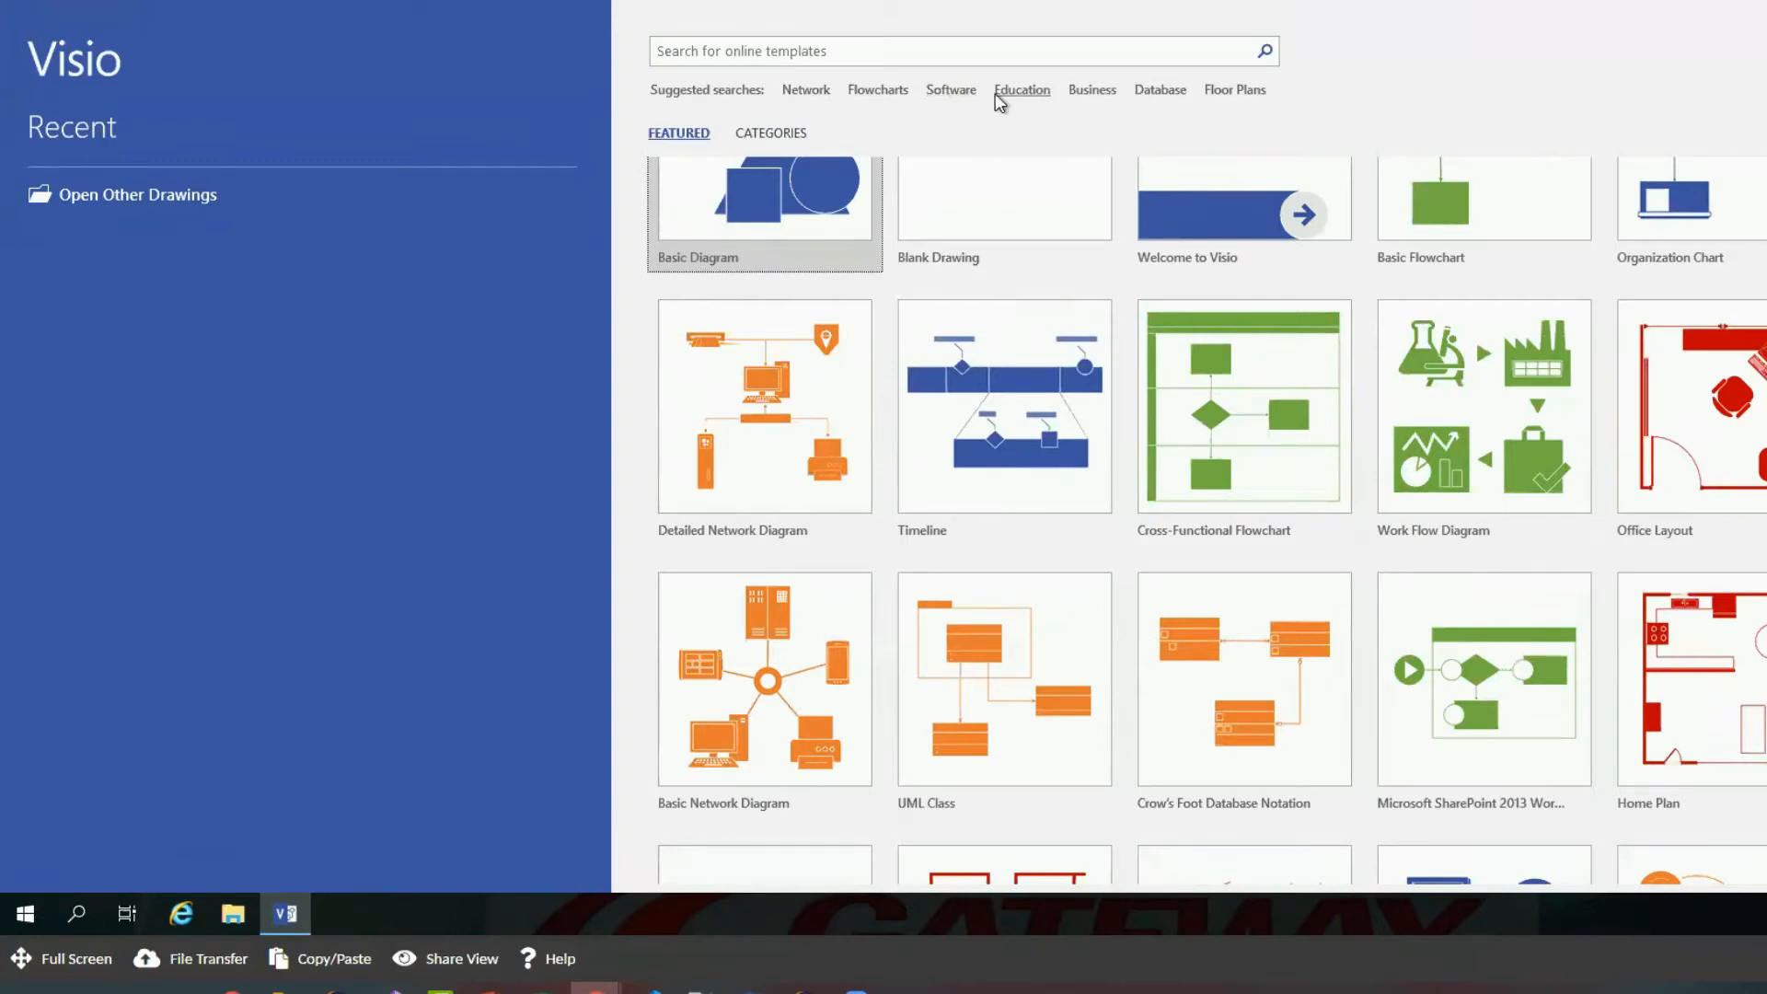
# - Create a drawing in US units from the Crow's Foot Database Notation template, found among the Software templates
pyautogui.click(970, 92)
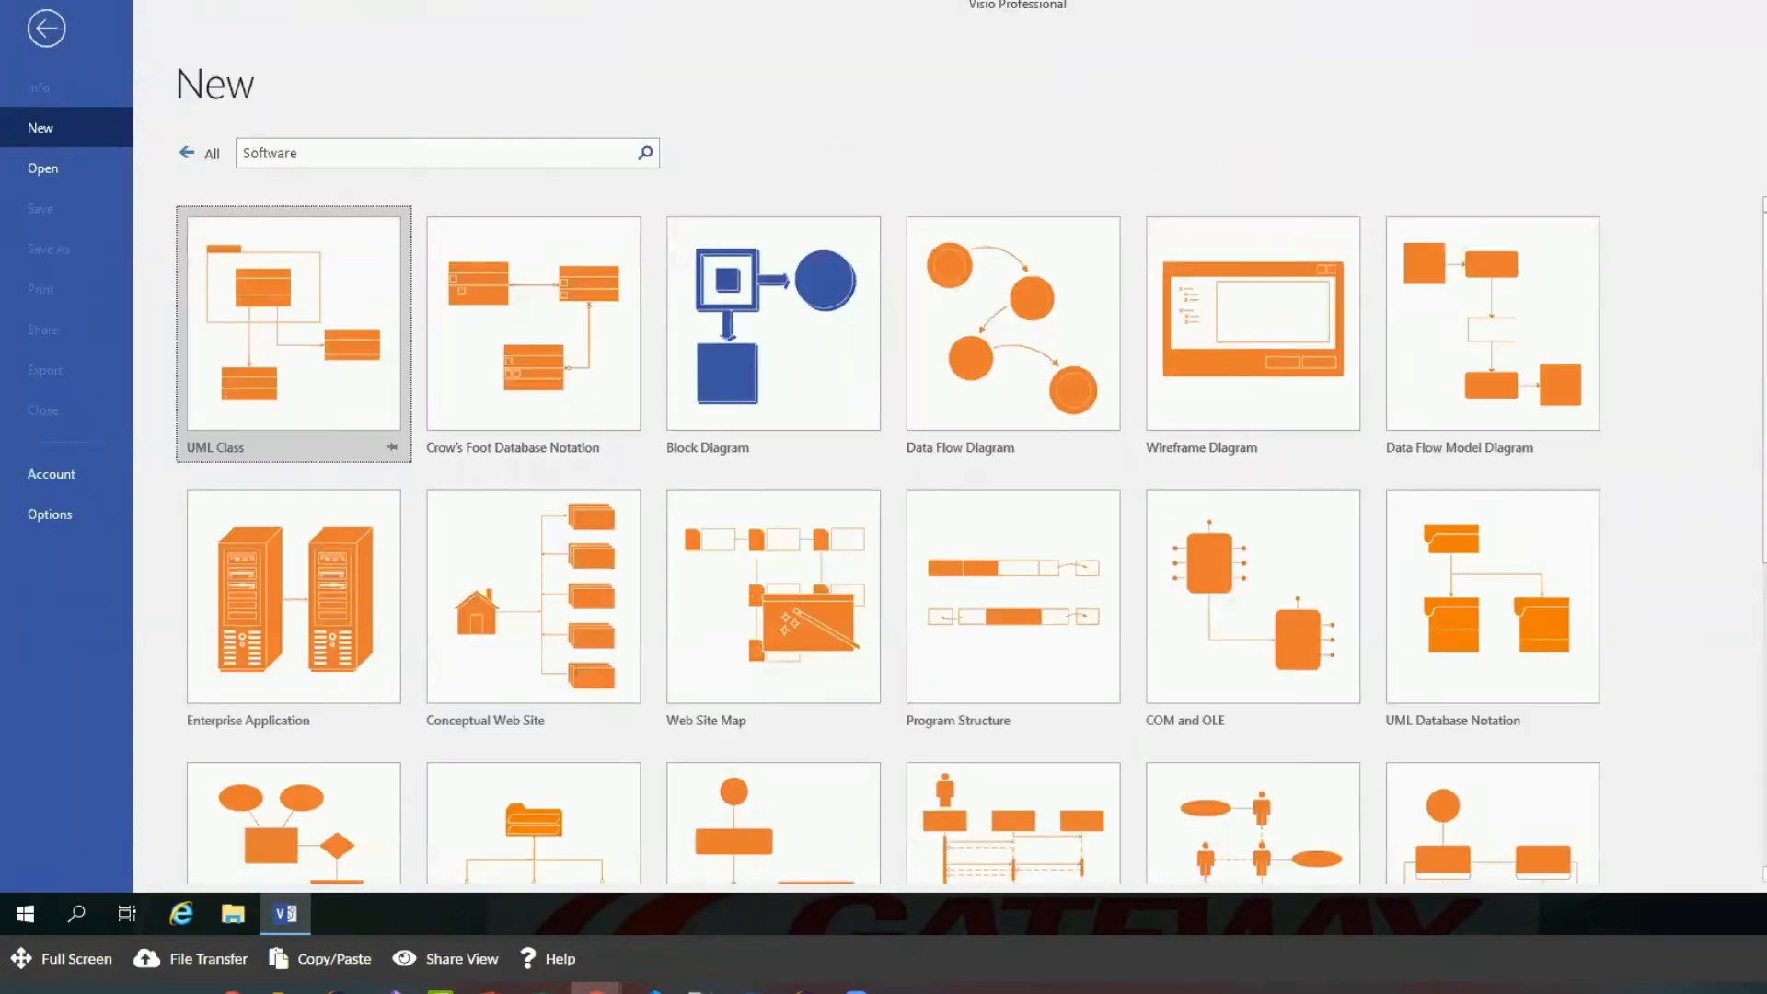
pyautogui.scroll(-5, 888, 539)
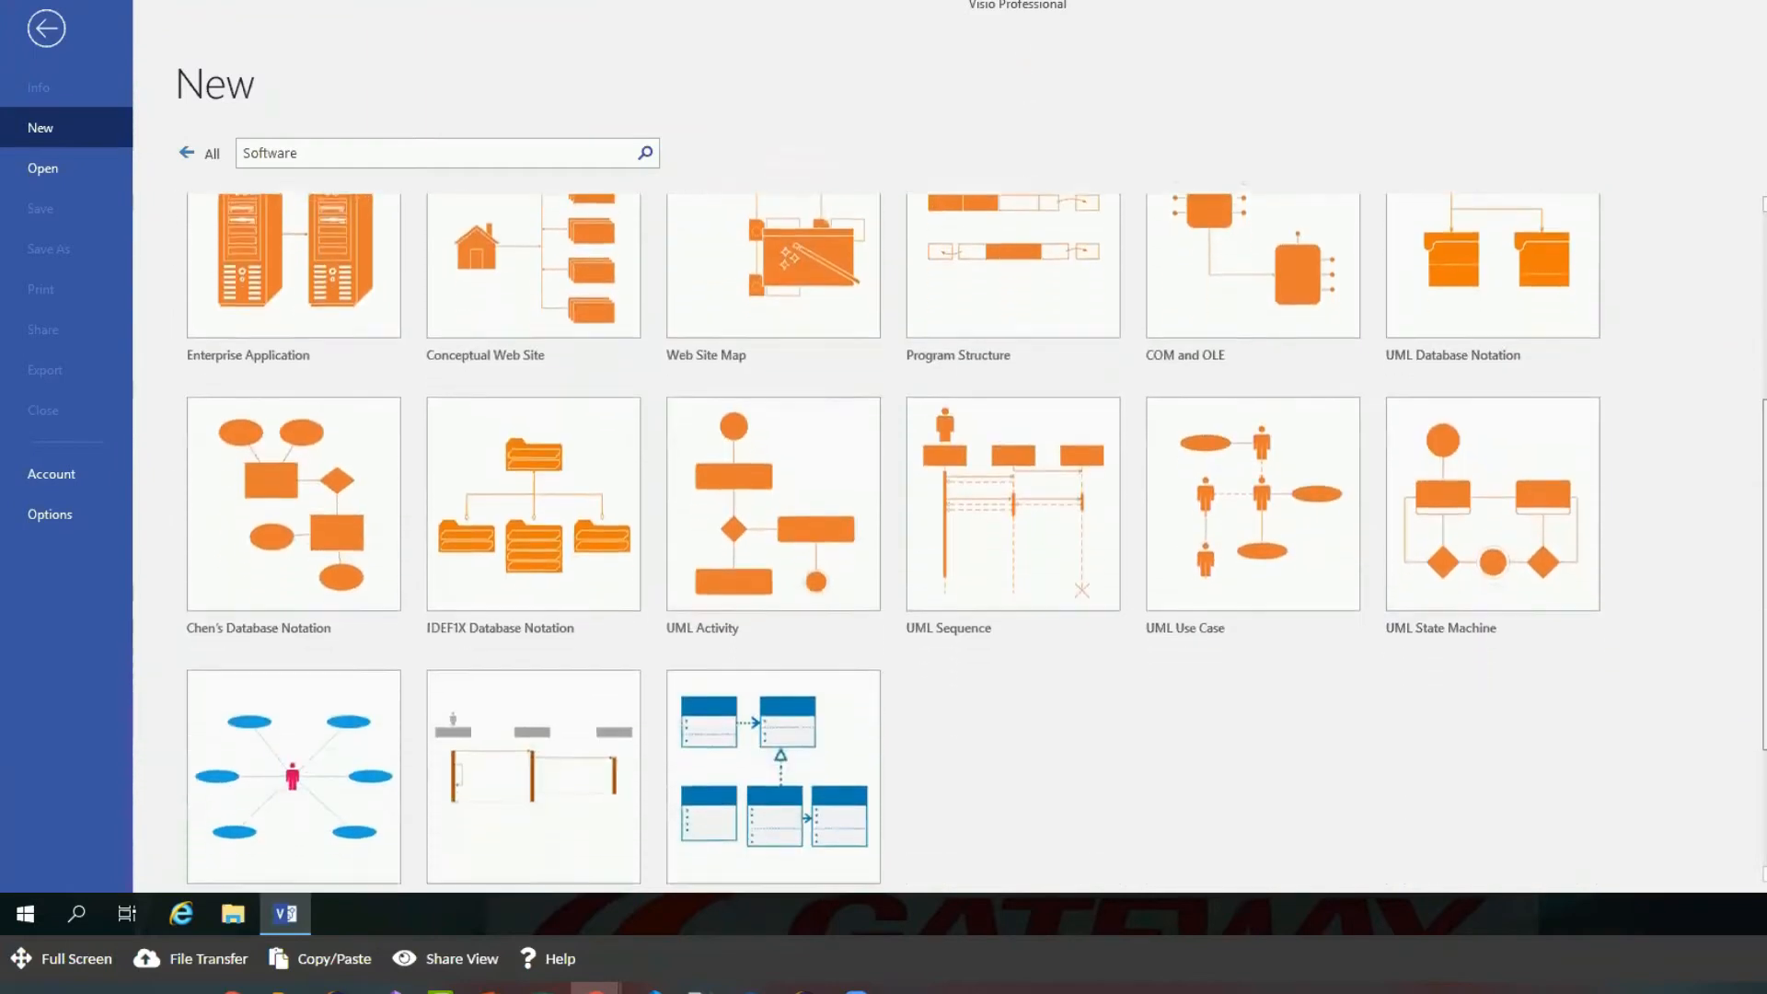
pyautogui.scroll(-1, 888, 539)
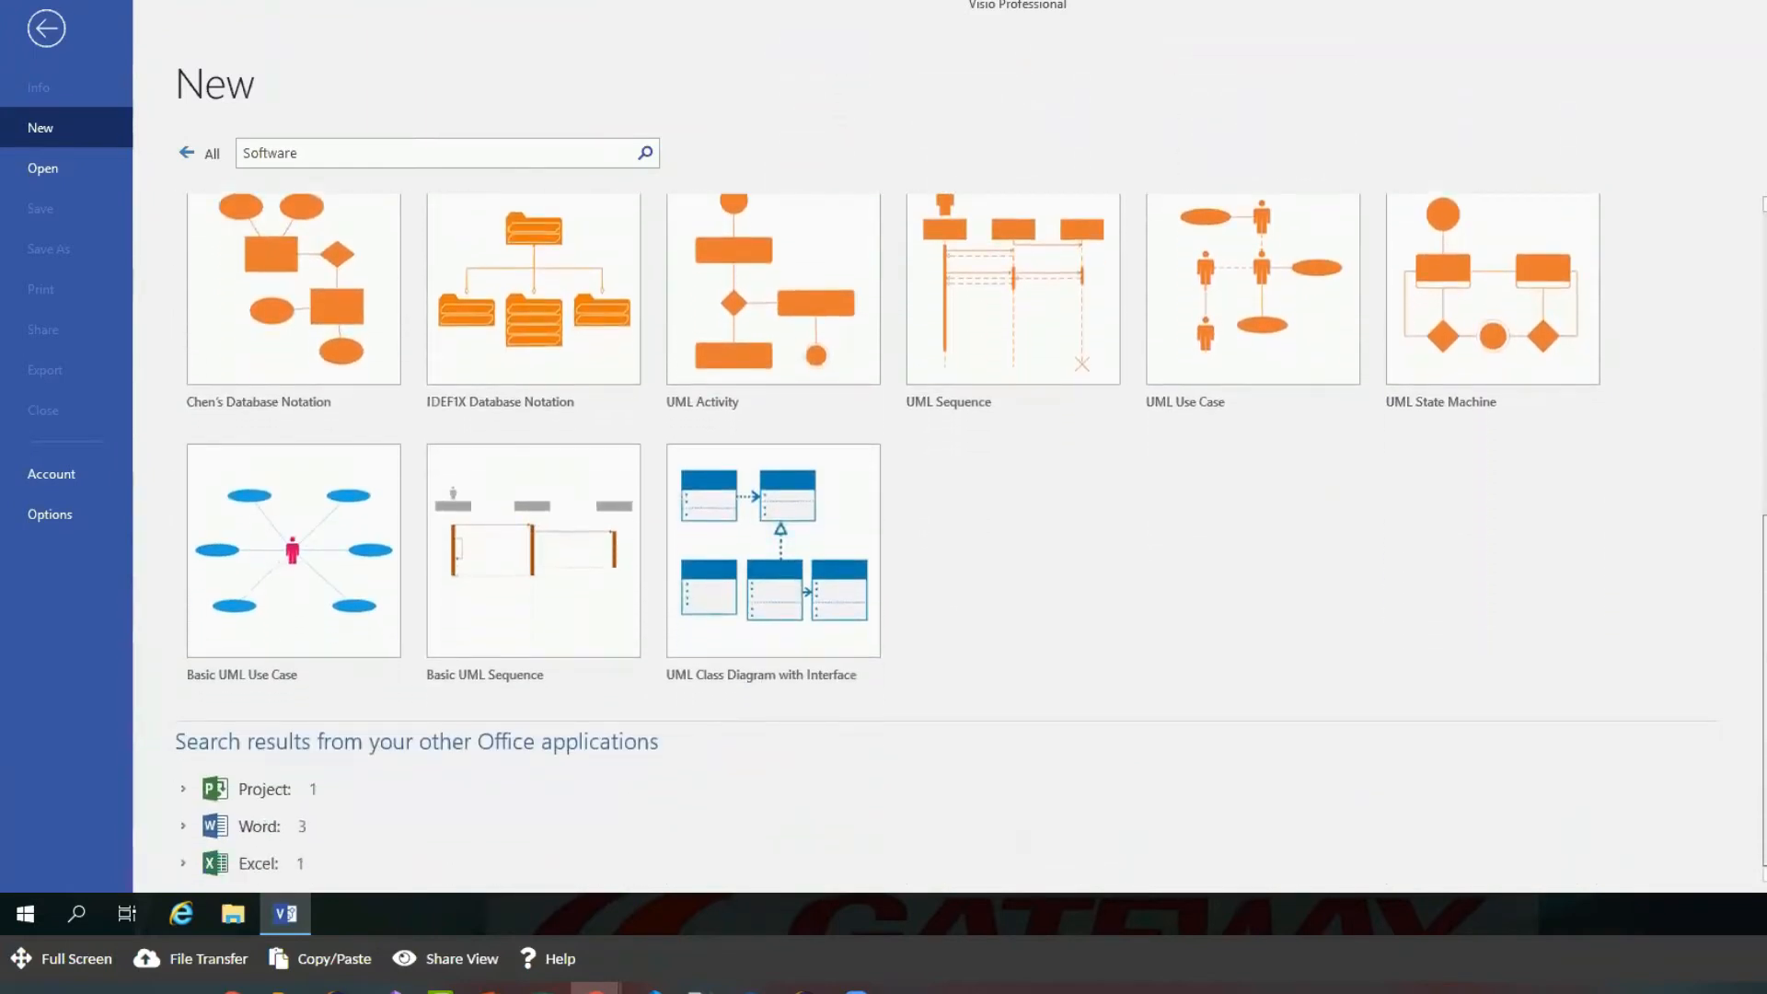
pyautogui.moveTo(1762, 660); pyautogui.dragTo(1764, 339)
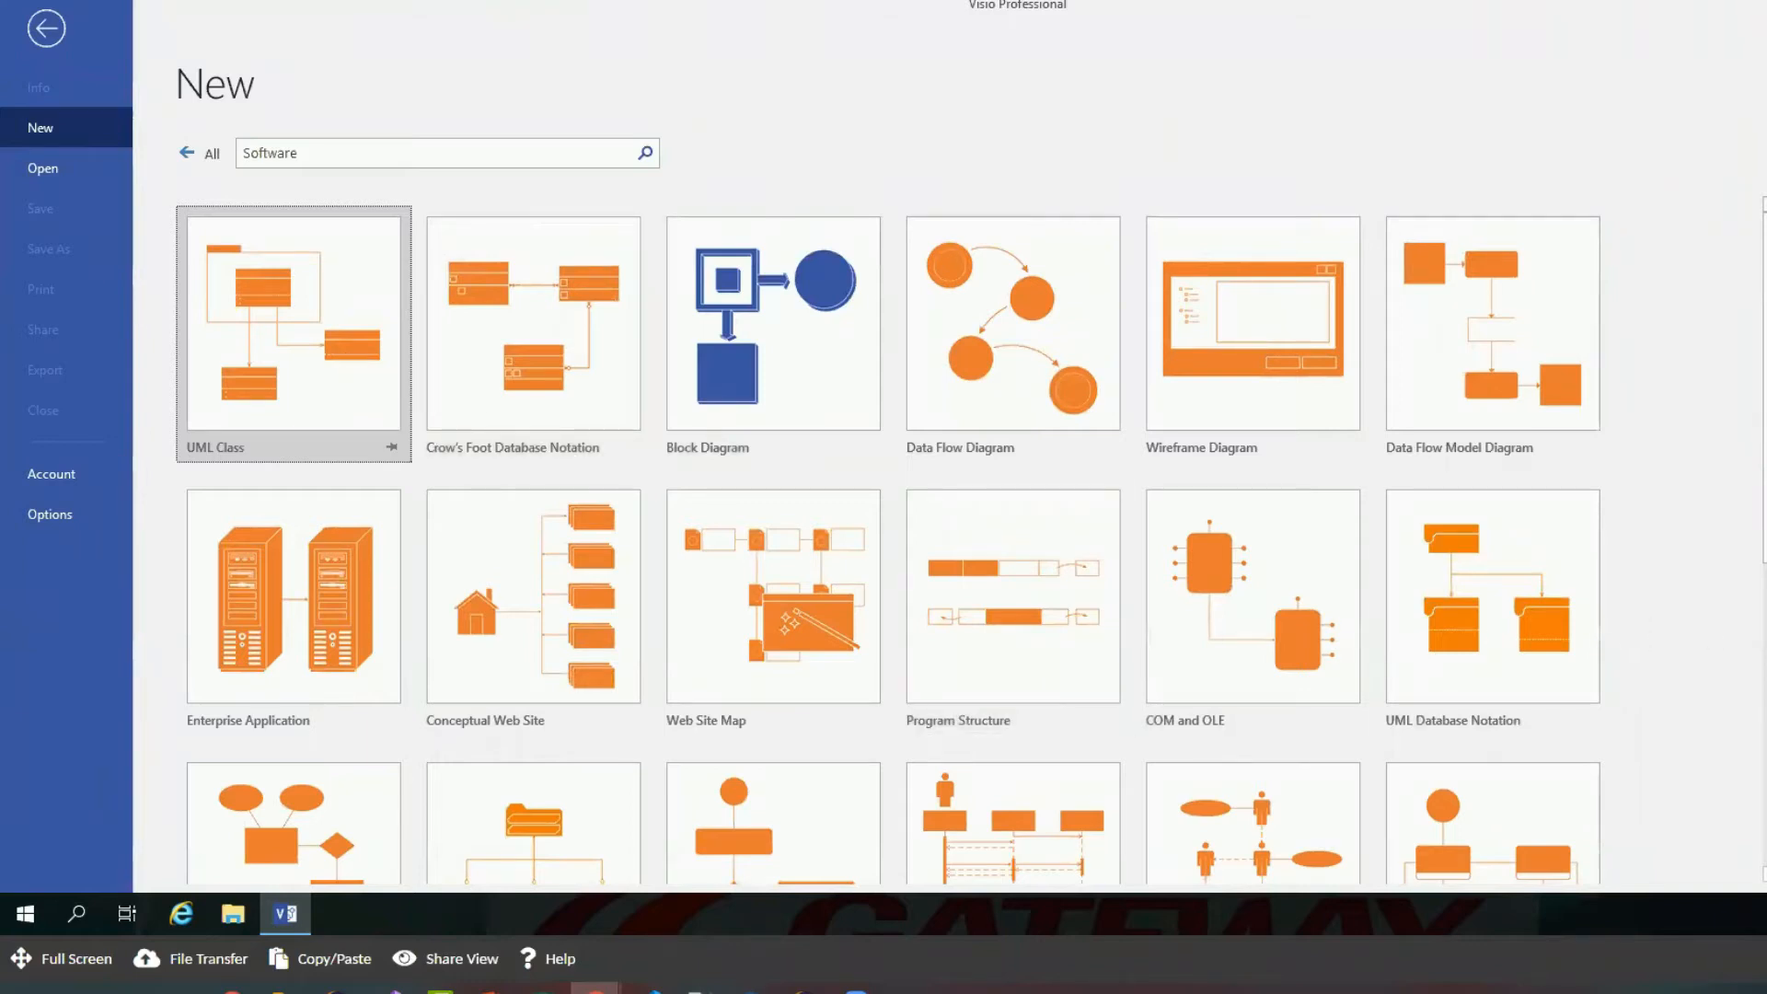
pyautogui.scroll(-2, 1764, 610)
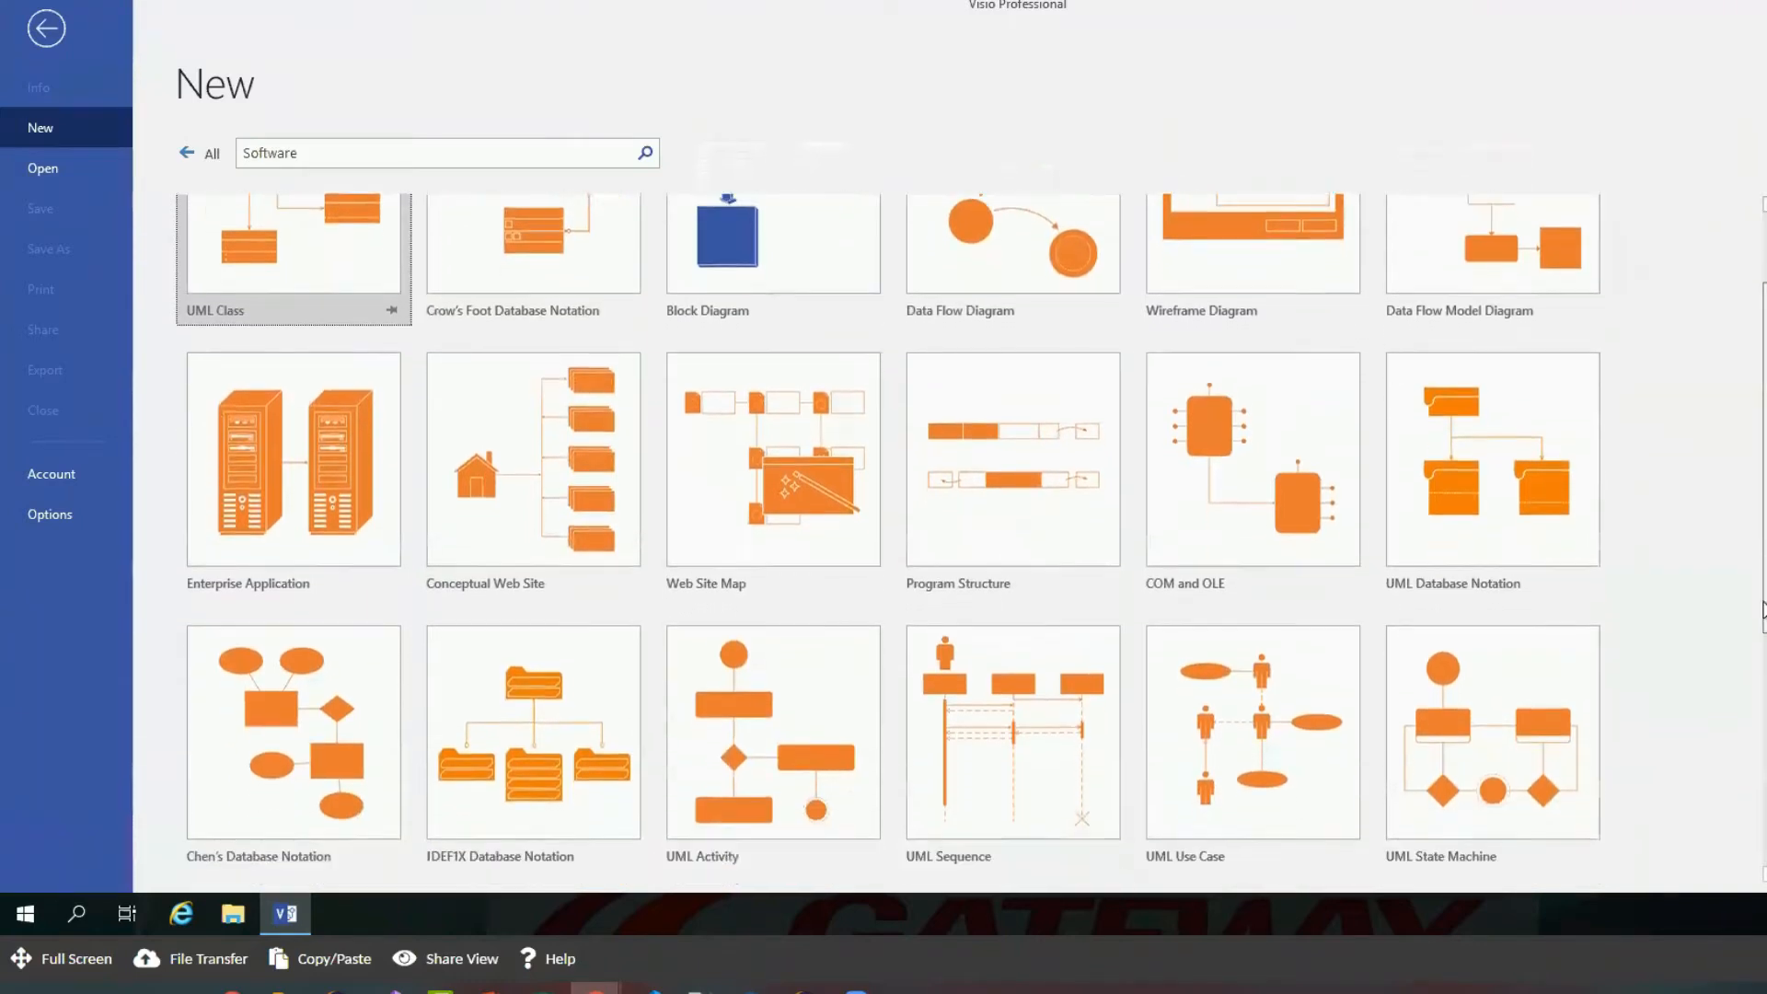
pyautogui.scroll(-5, 1764, 609)
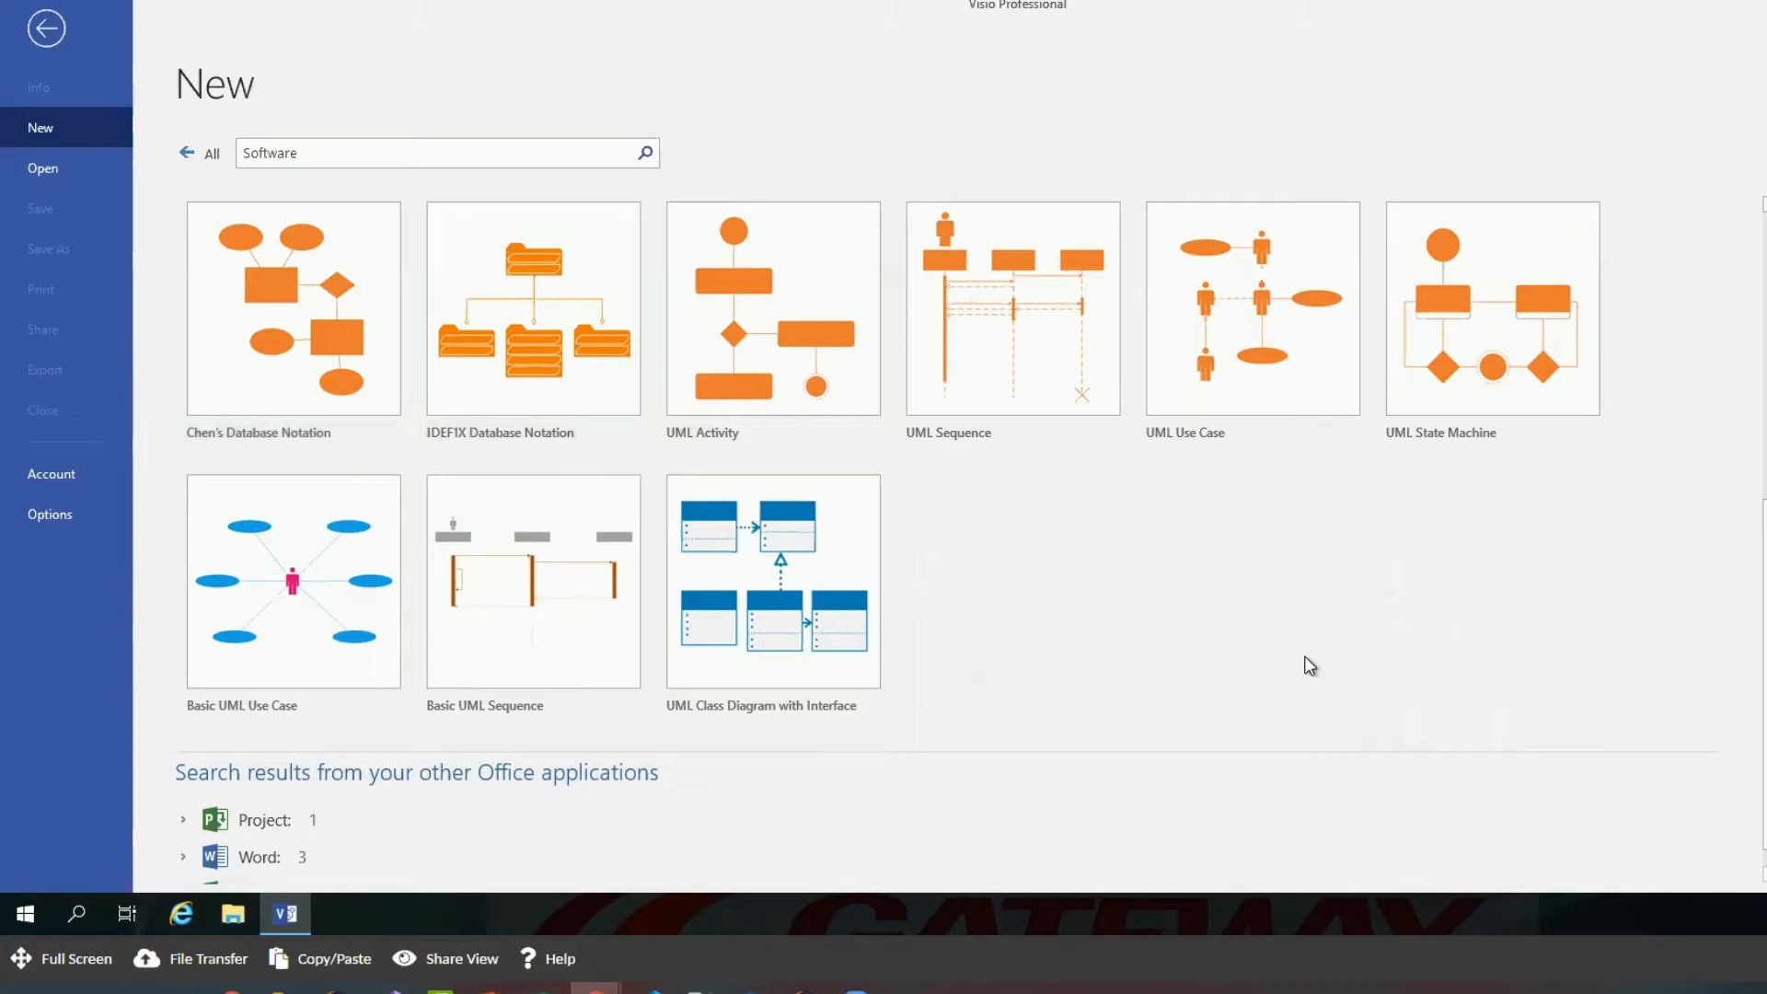
pyautogui.scroll(3, 1254, 679)
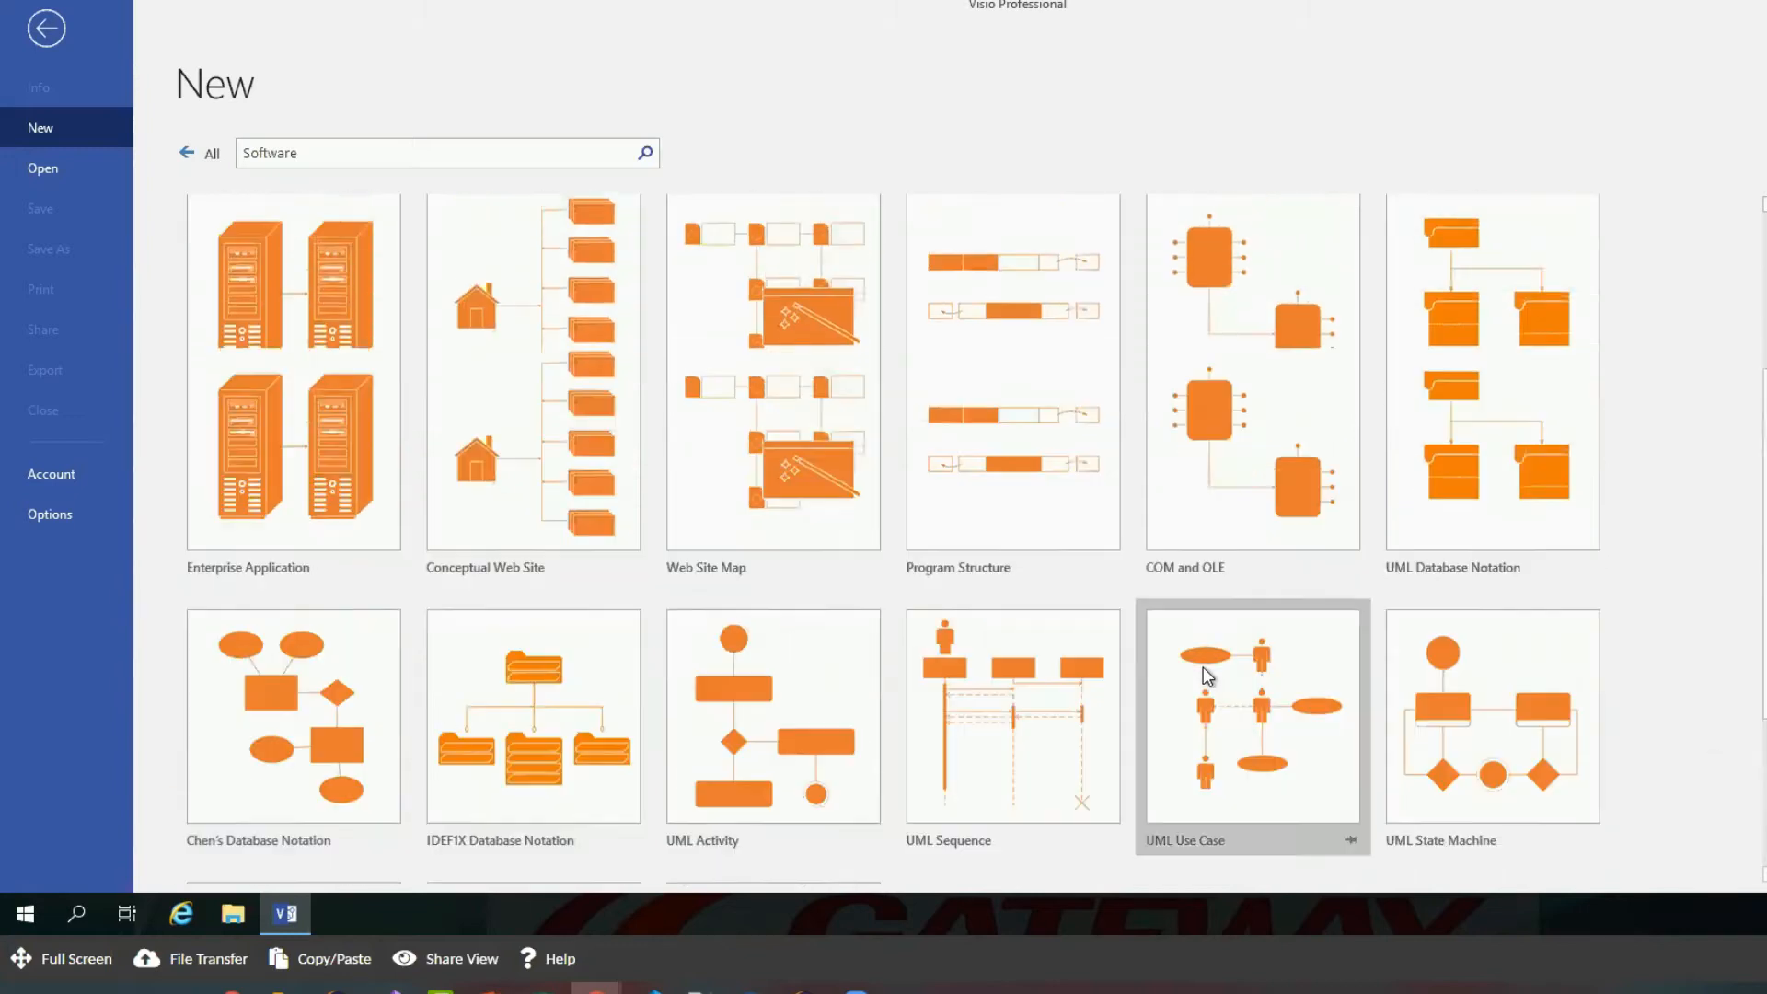
pyautogui.scroll(3, 1208, 676)
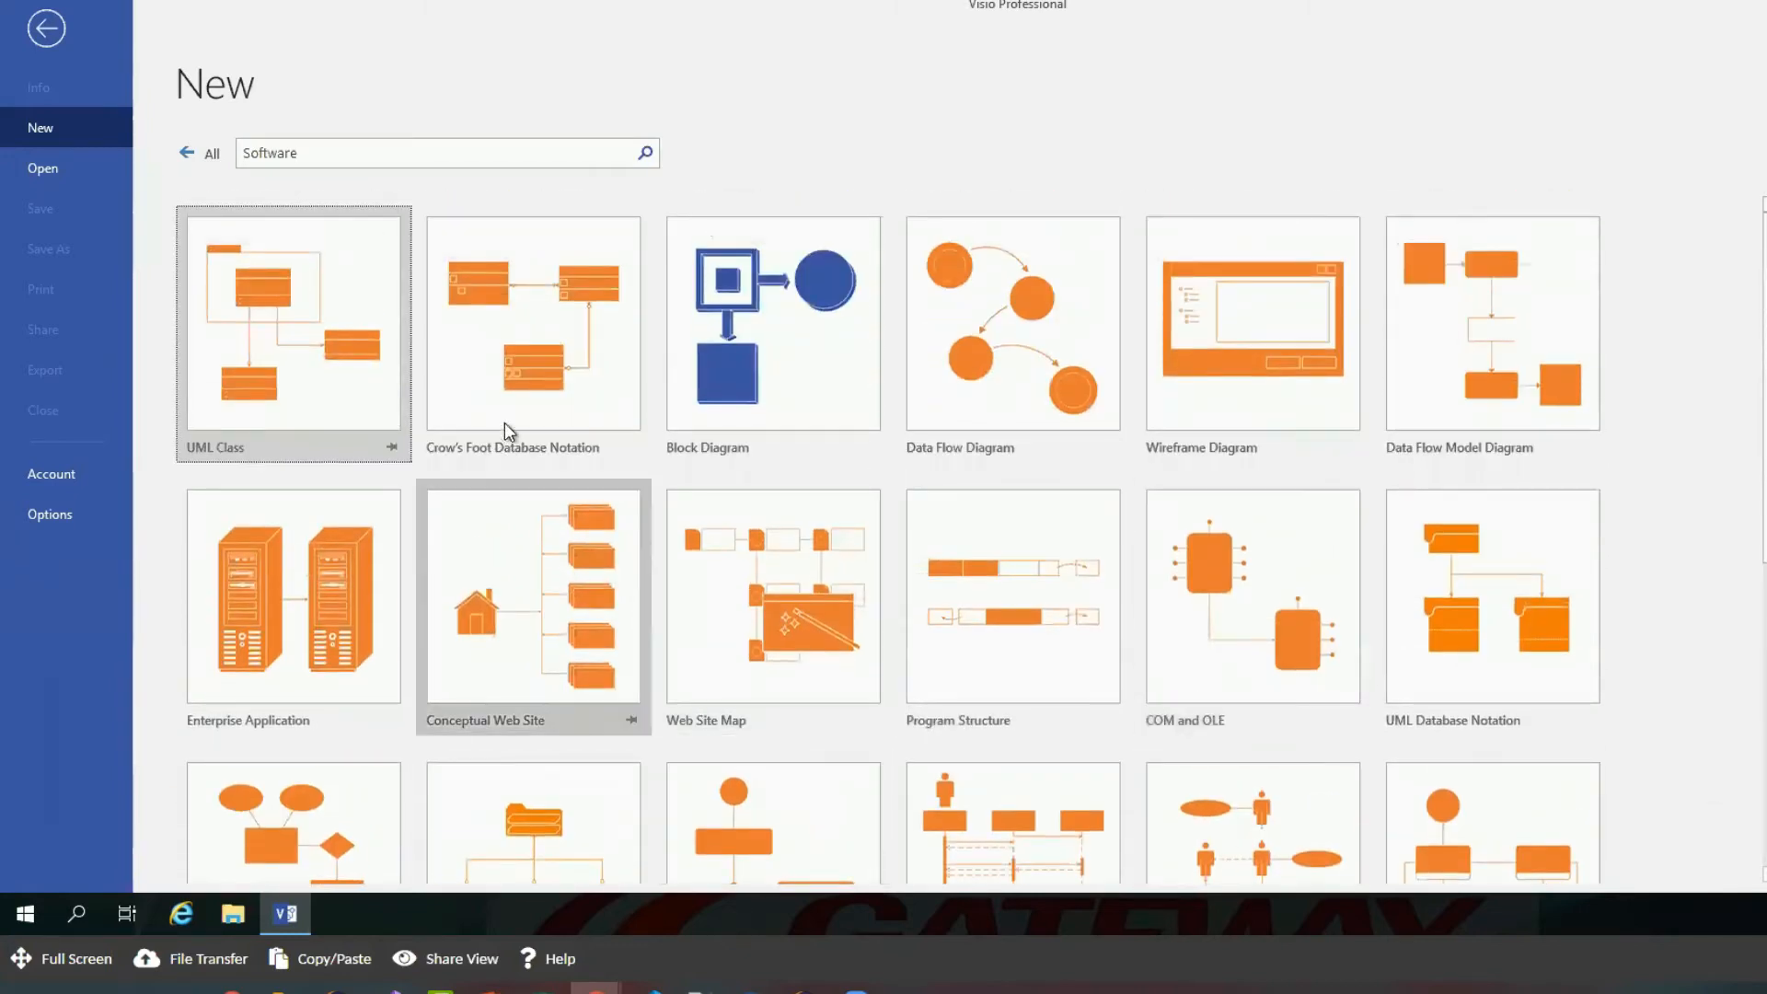
pyautogui.click(556, 313)
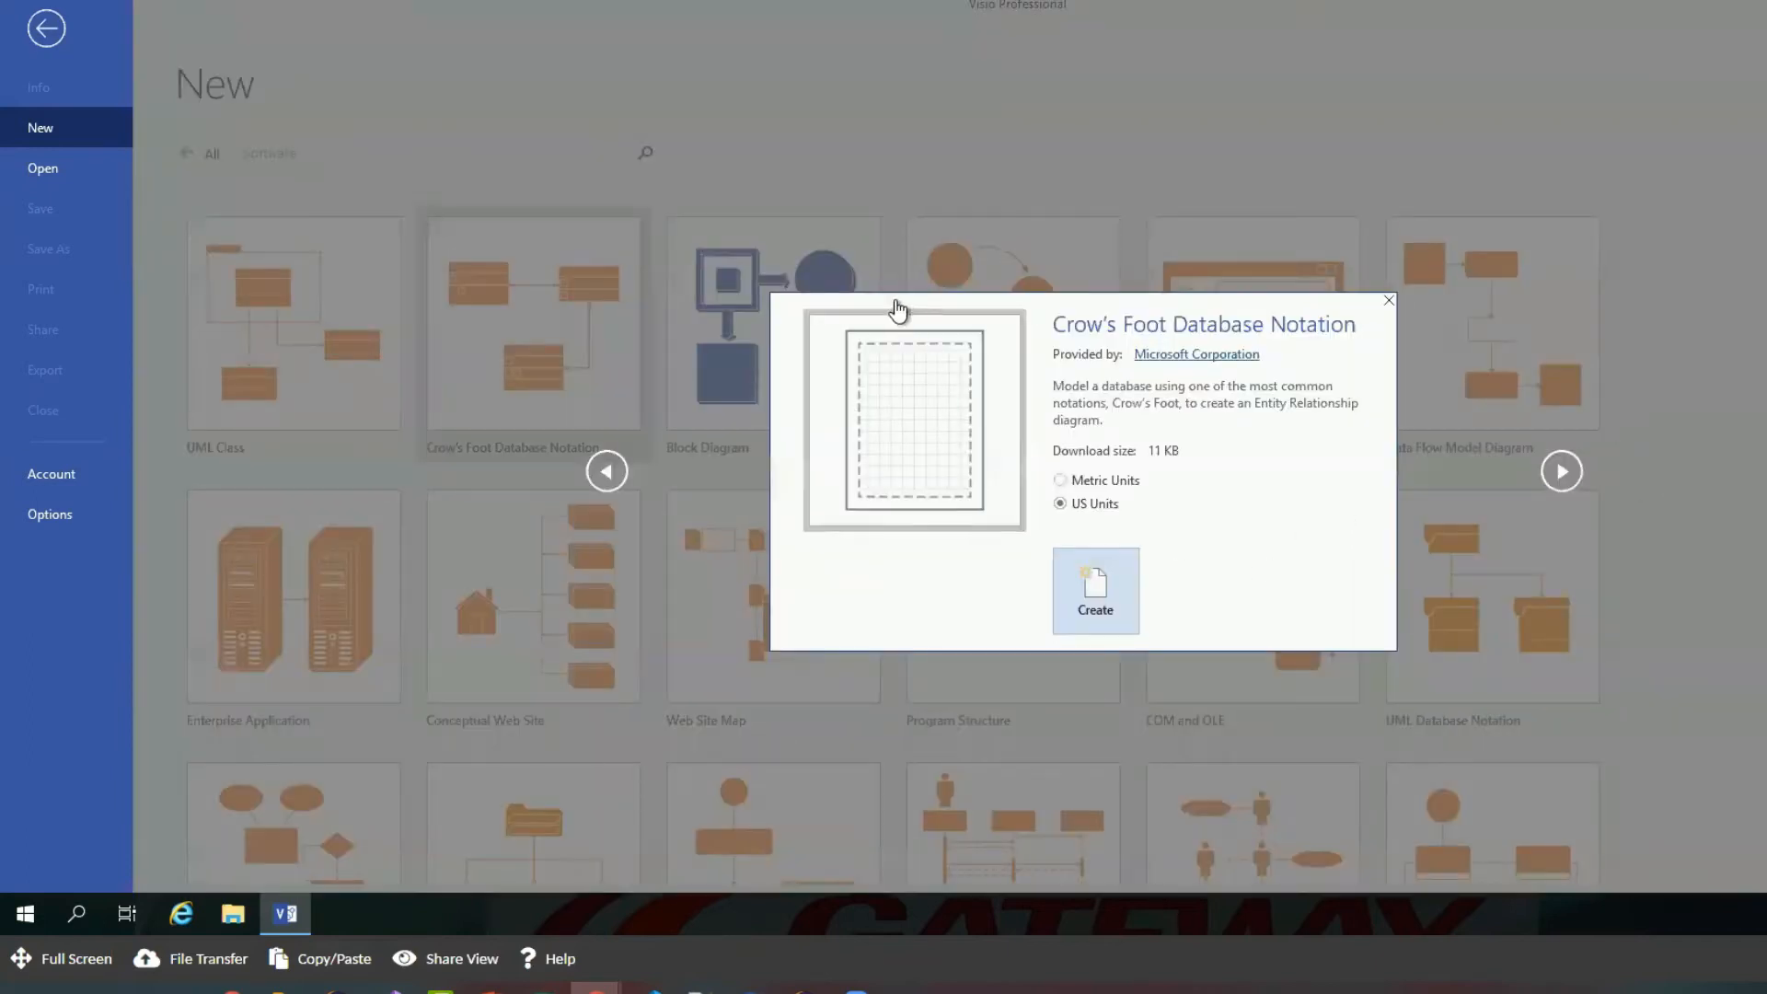
pyautogui.click(1109, 592)
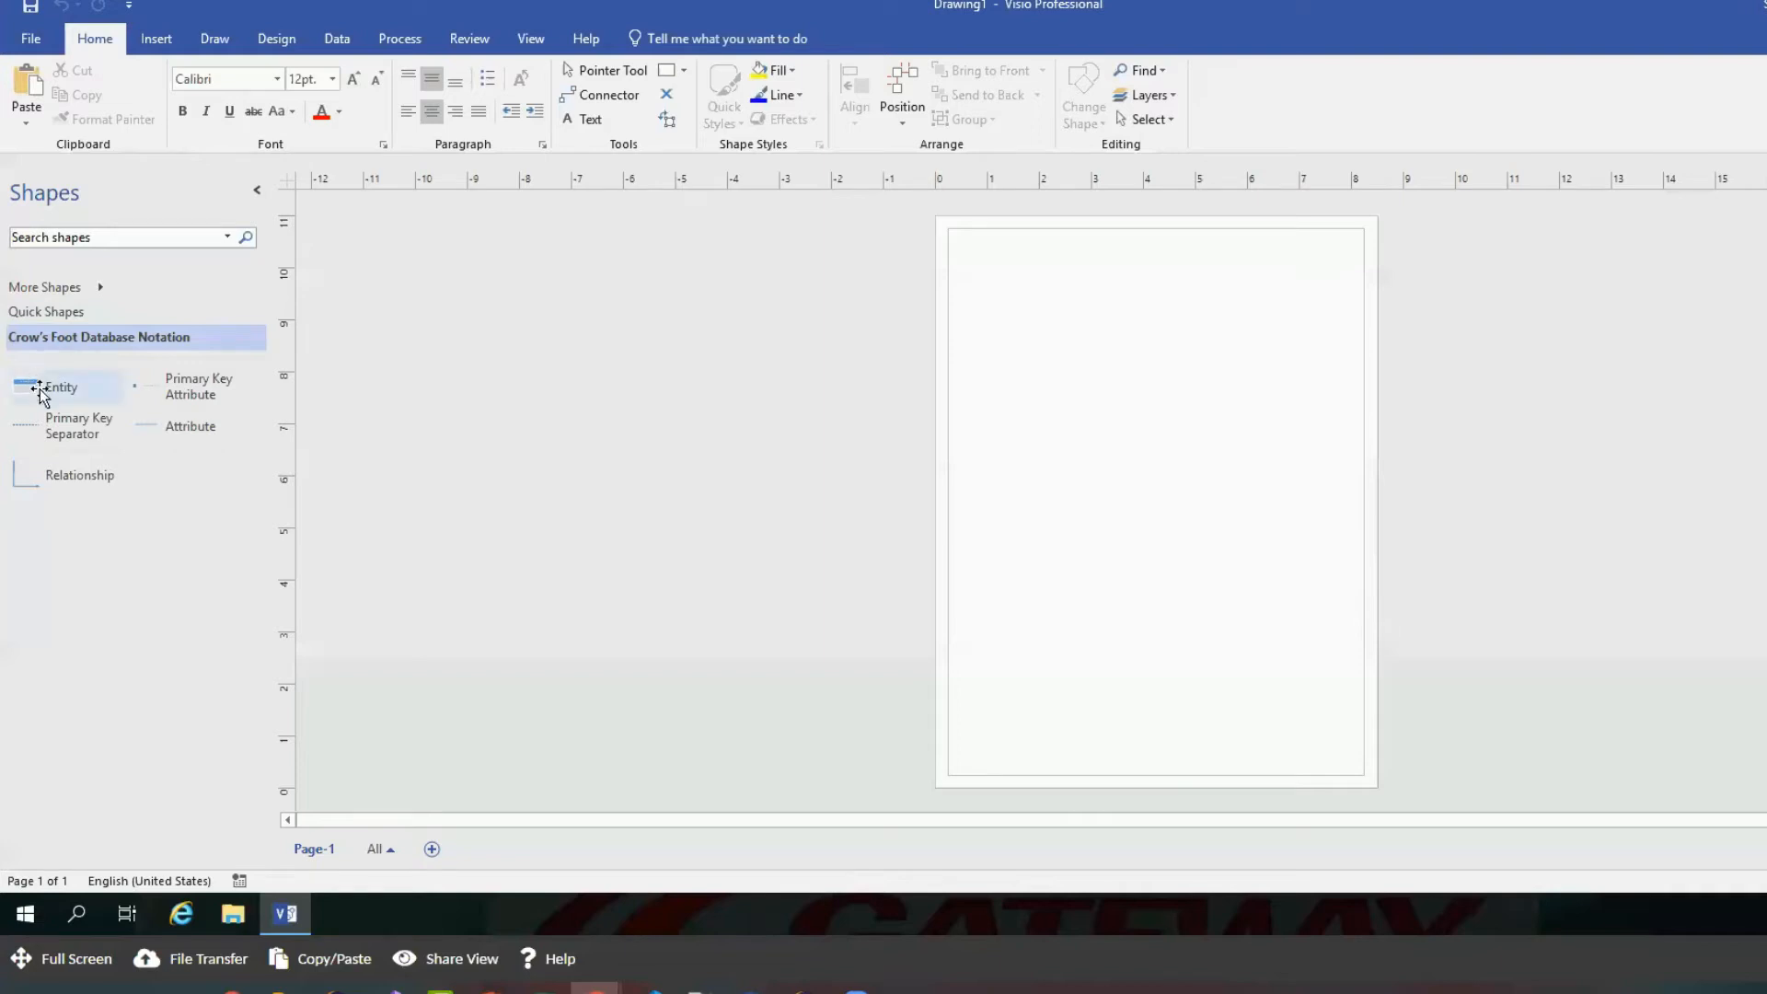
# - Place an Entity shape on the blank page and position it near the page's upper-left corner
pyautogui.moveTo(39, 391); pyautogui.dragTo(1069, 306)
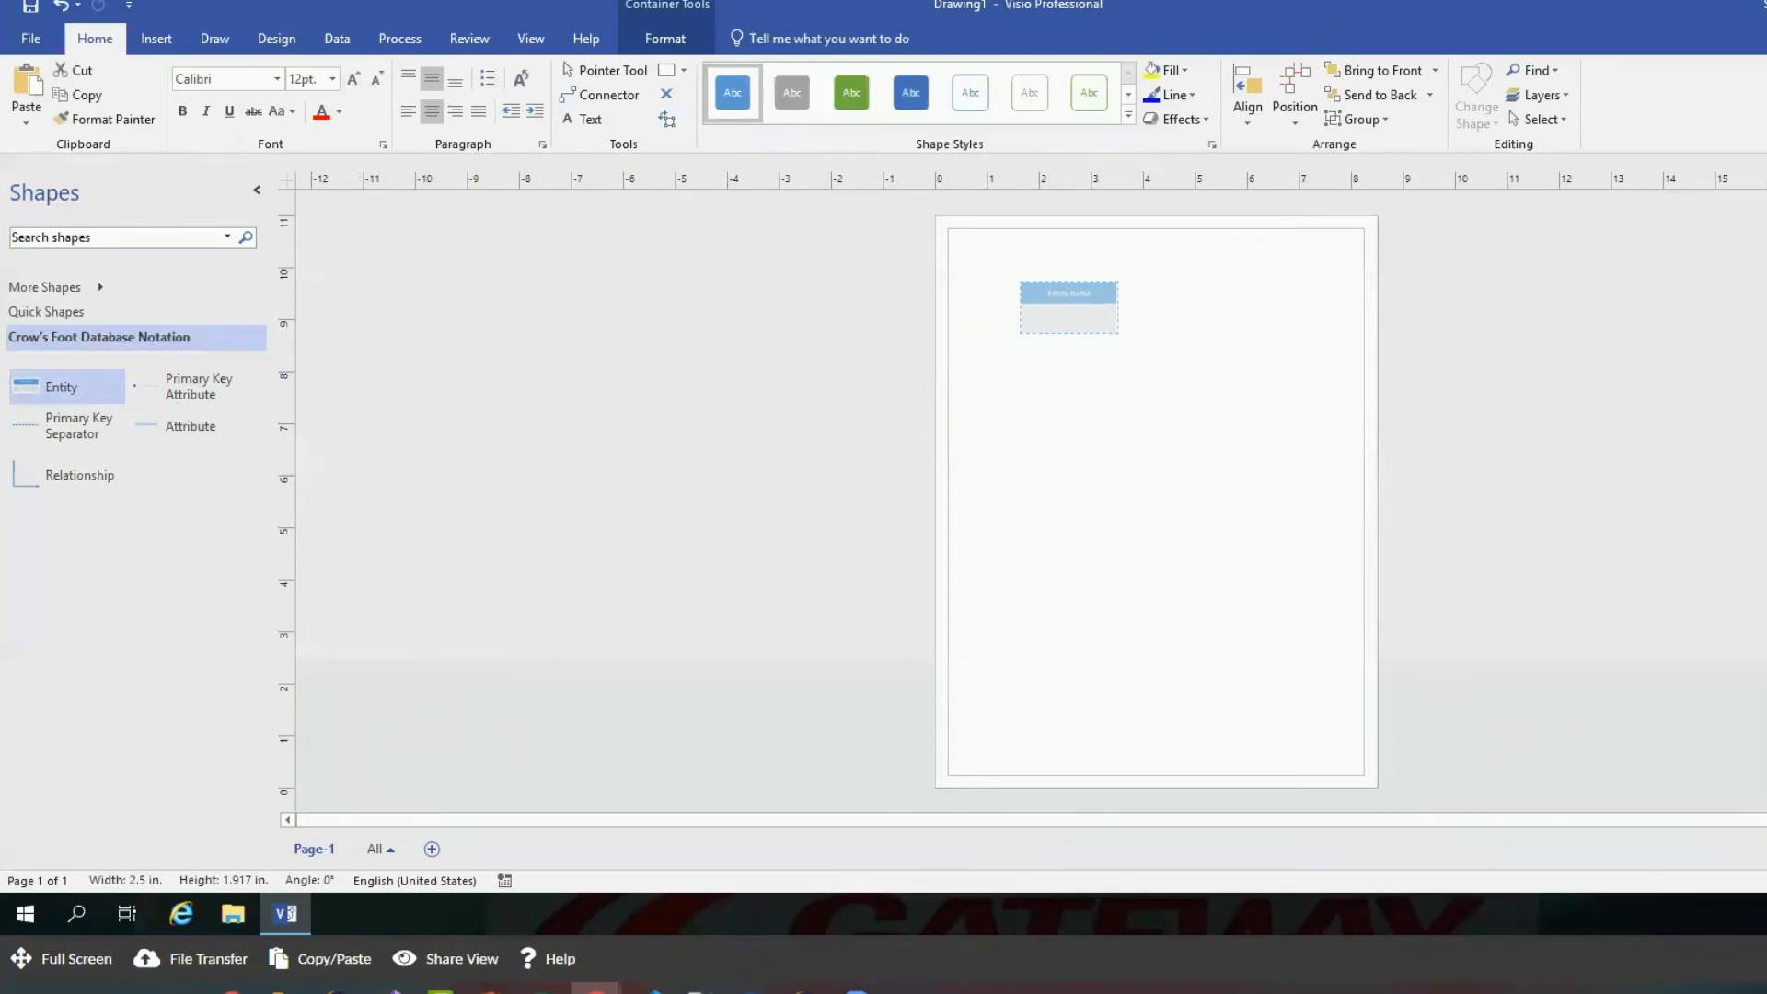
pyautogui.scroll(3, 1157, 502)
pyautogui.scroll(3, 1157, 502)
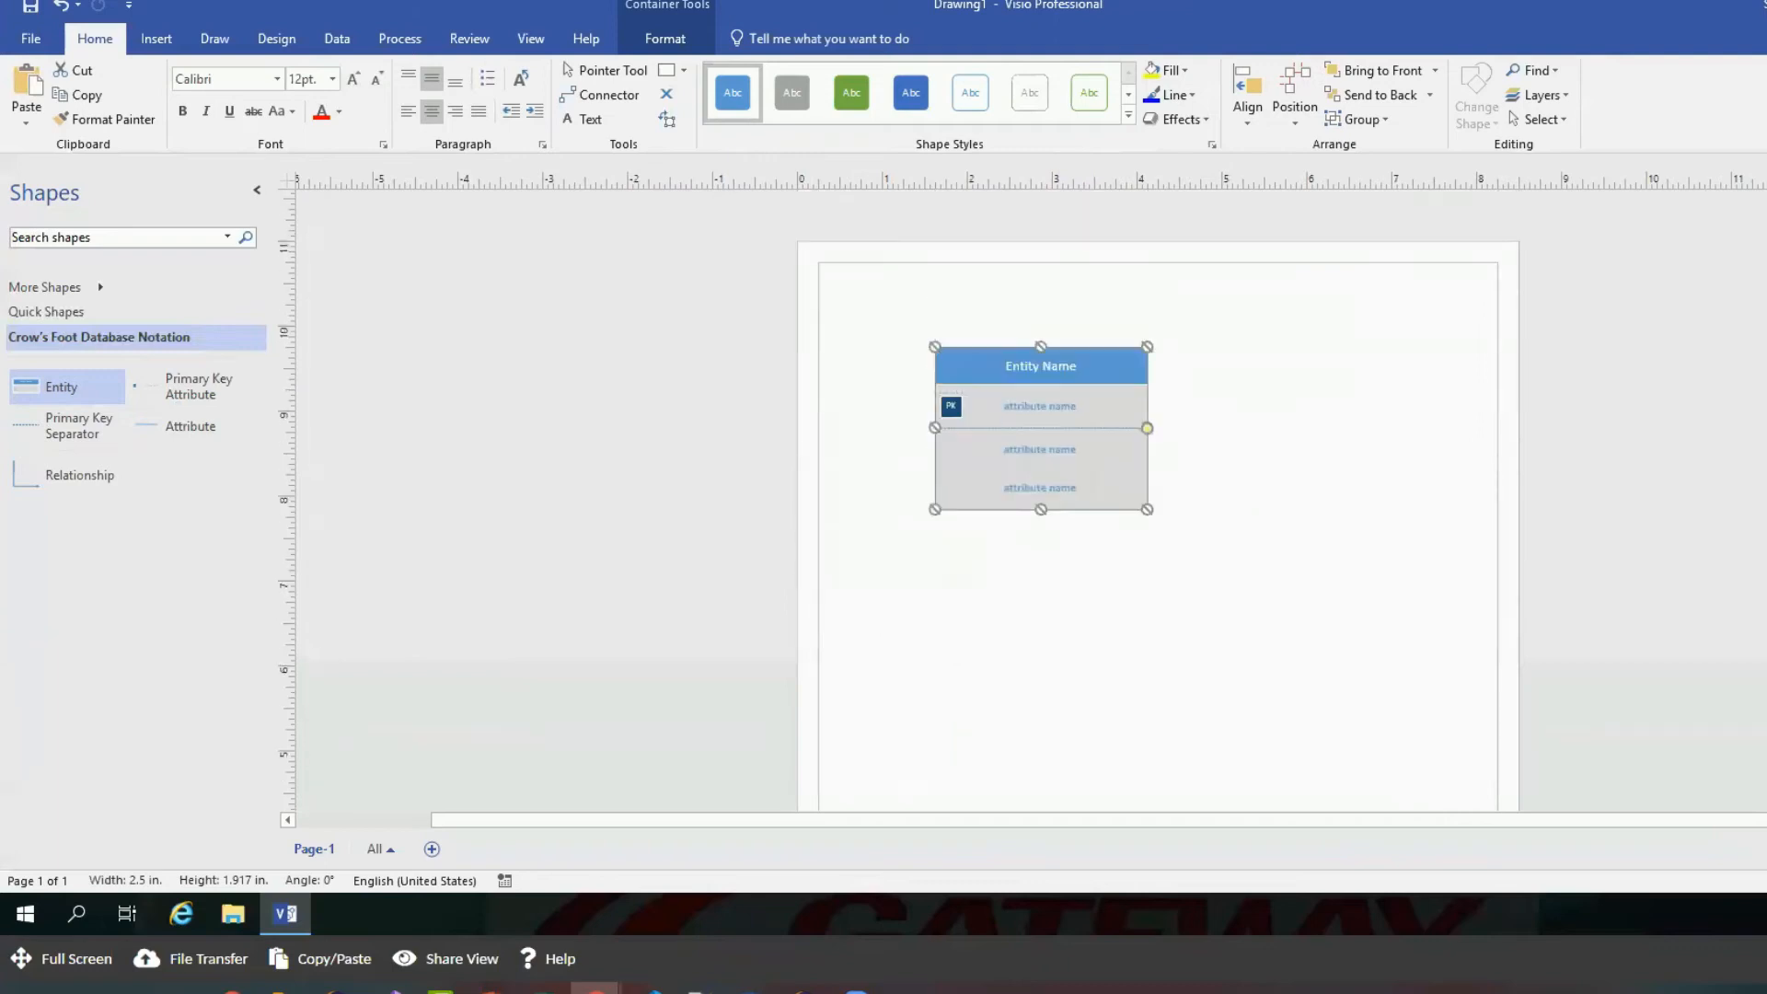
pyautogui.scroll(-1, 1157, 502)
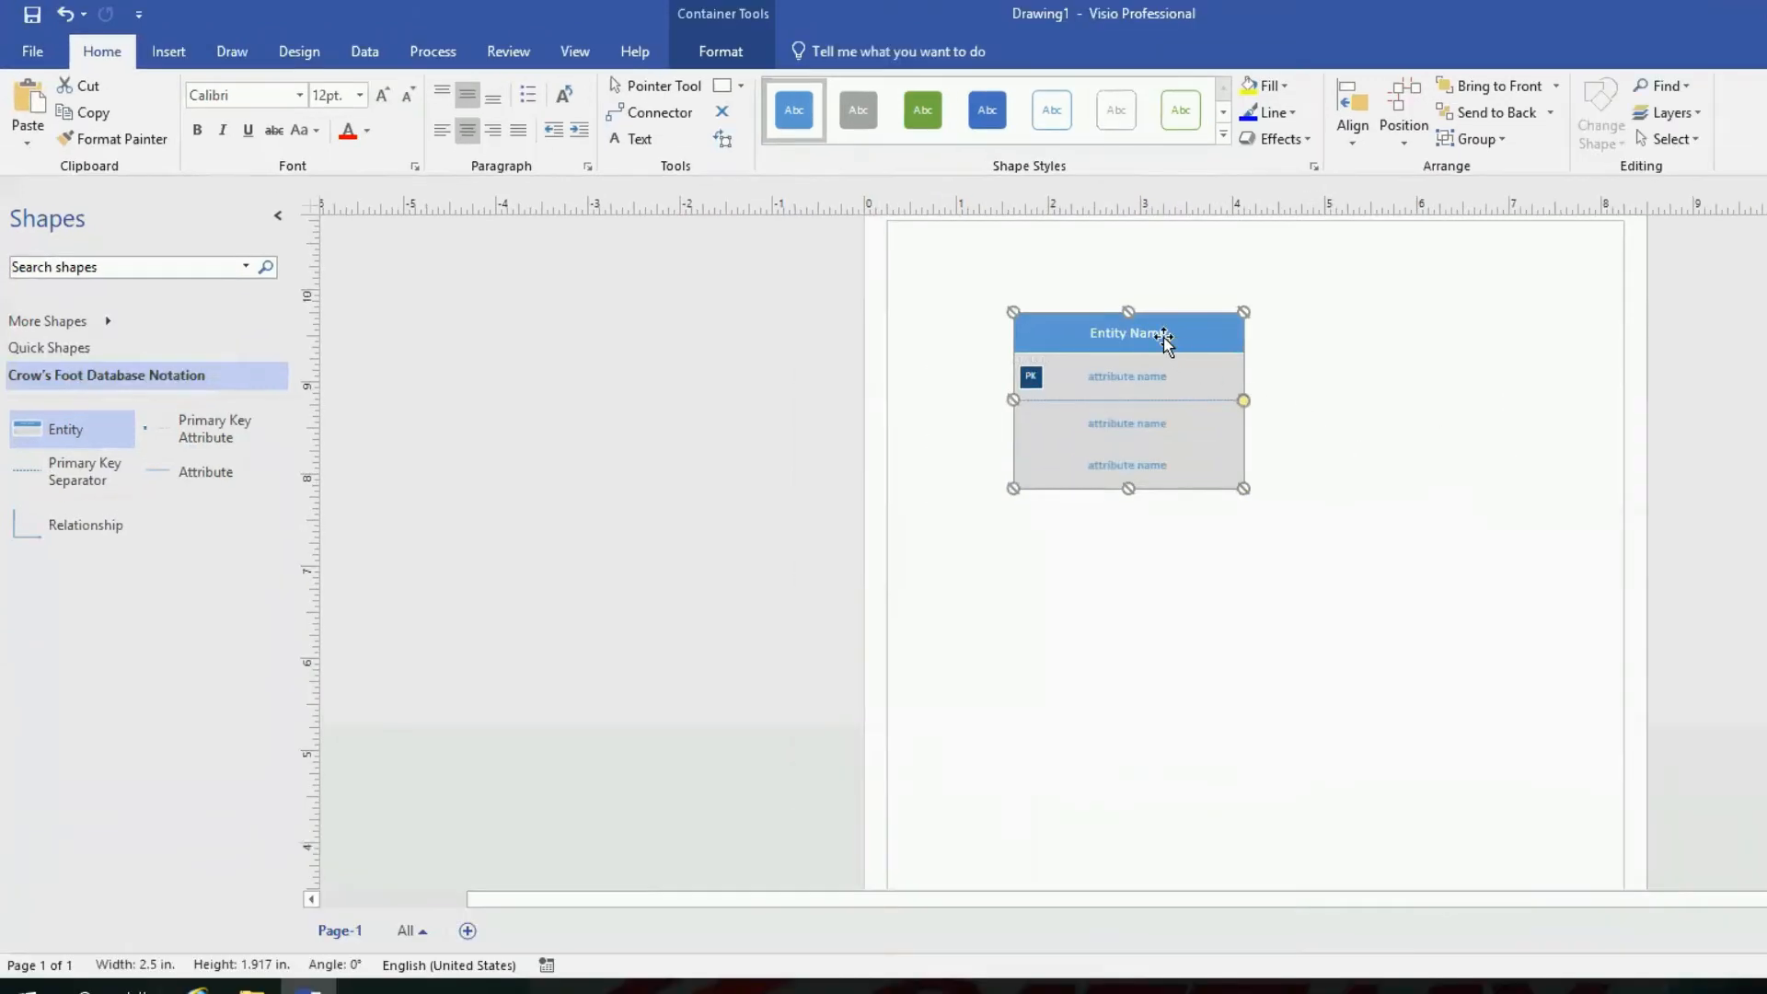
pyautogui.moveTo(1046, 302); pyautogui.dragTo(1029, 336)
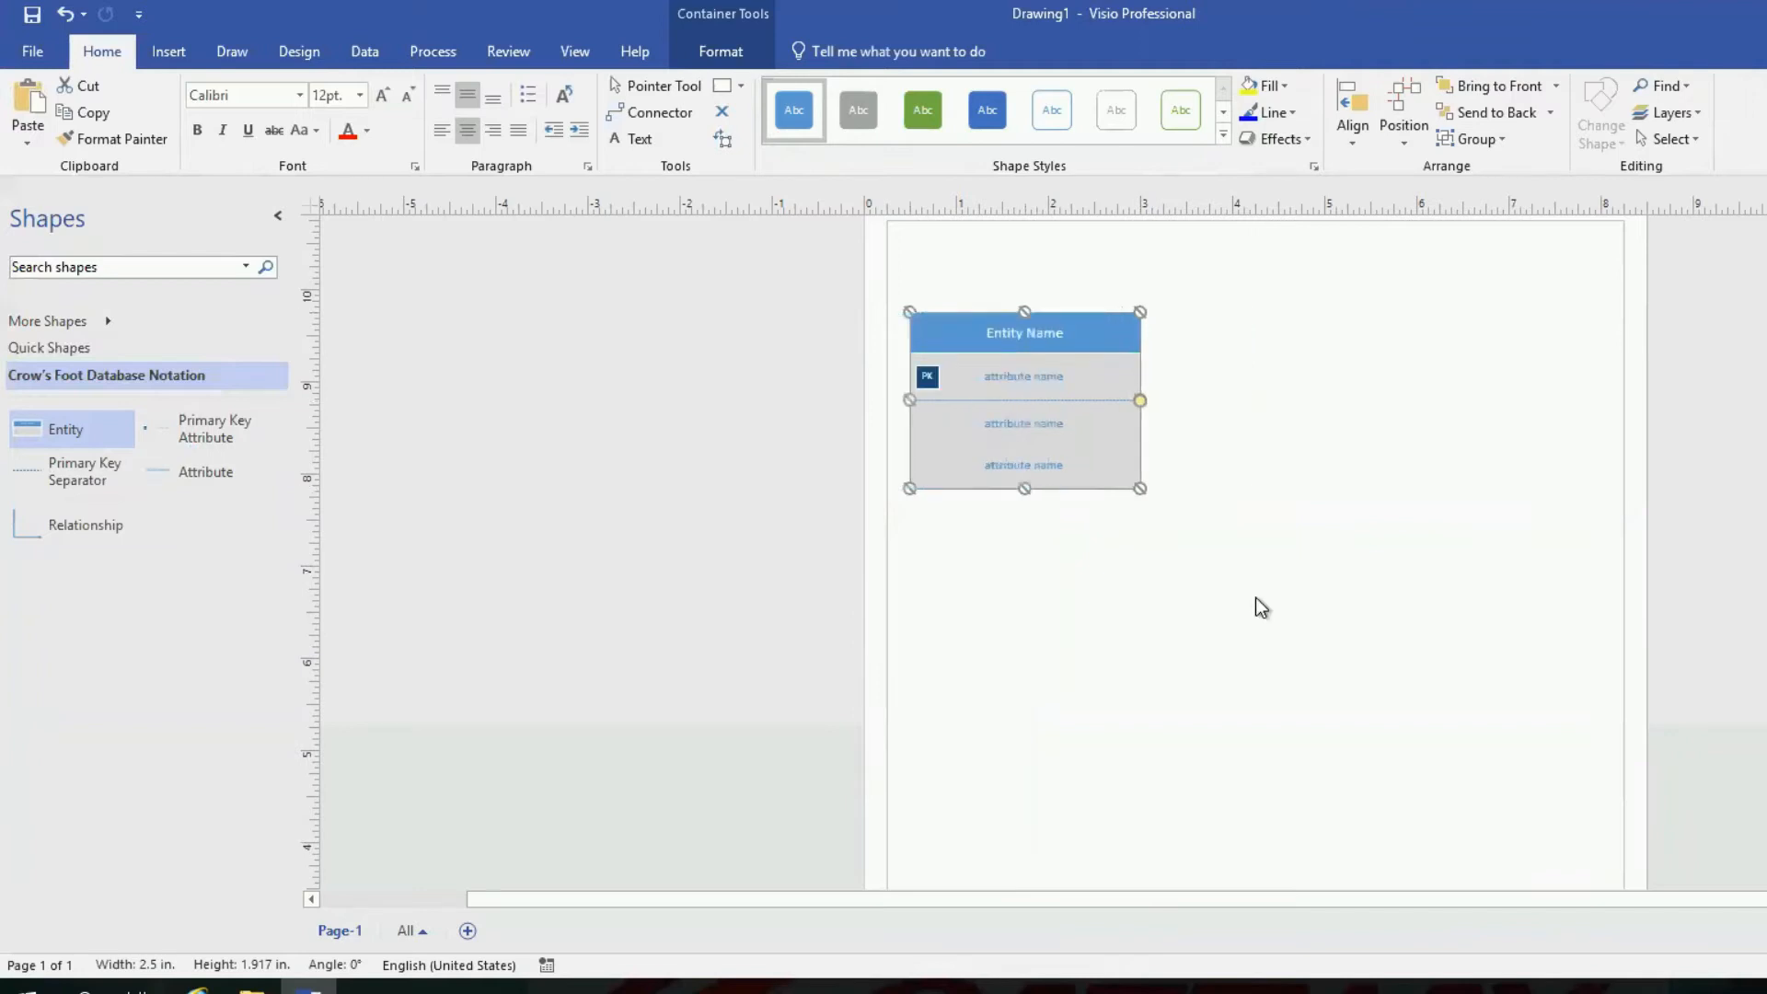
# - Rename the entity's title as Order
pyautogui.click(1033, 335)
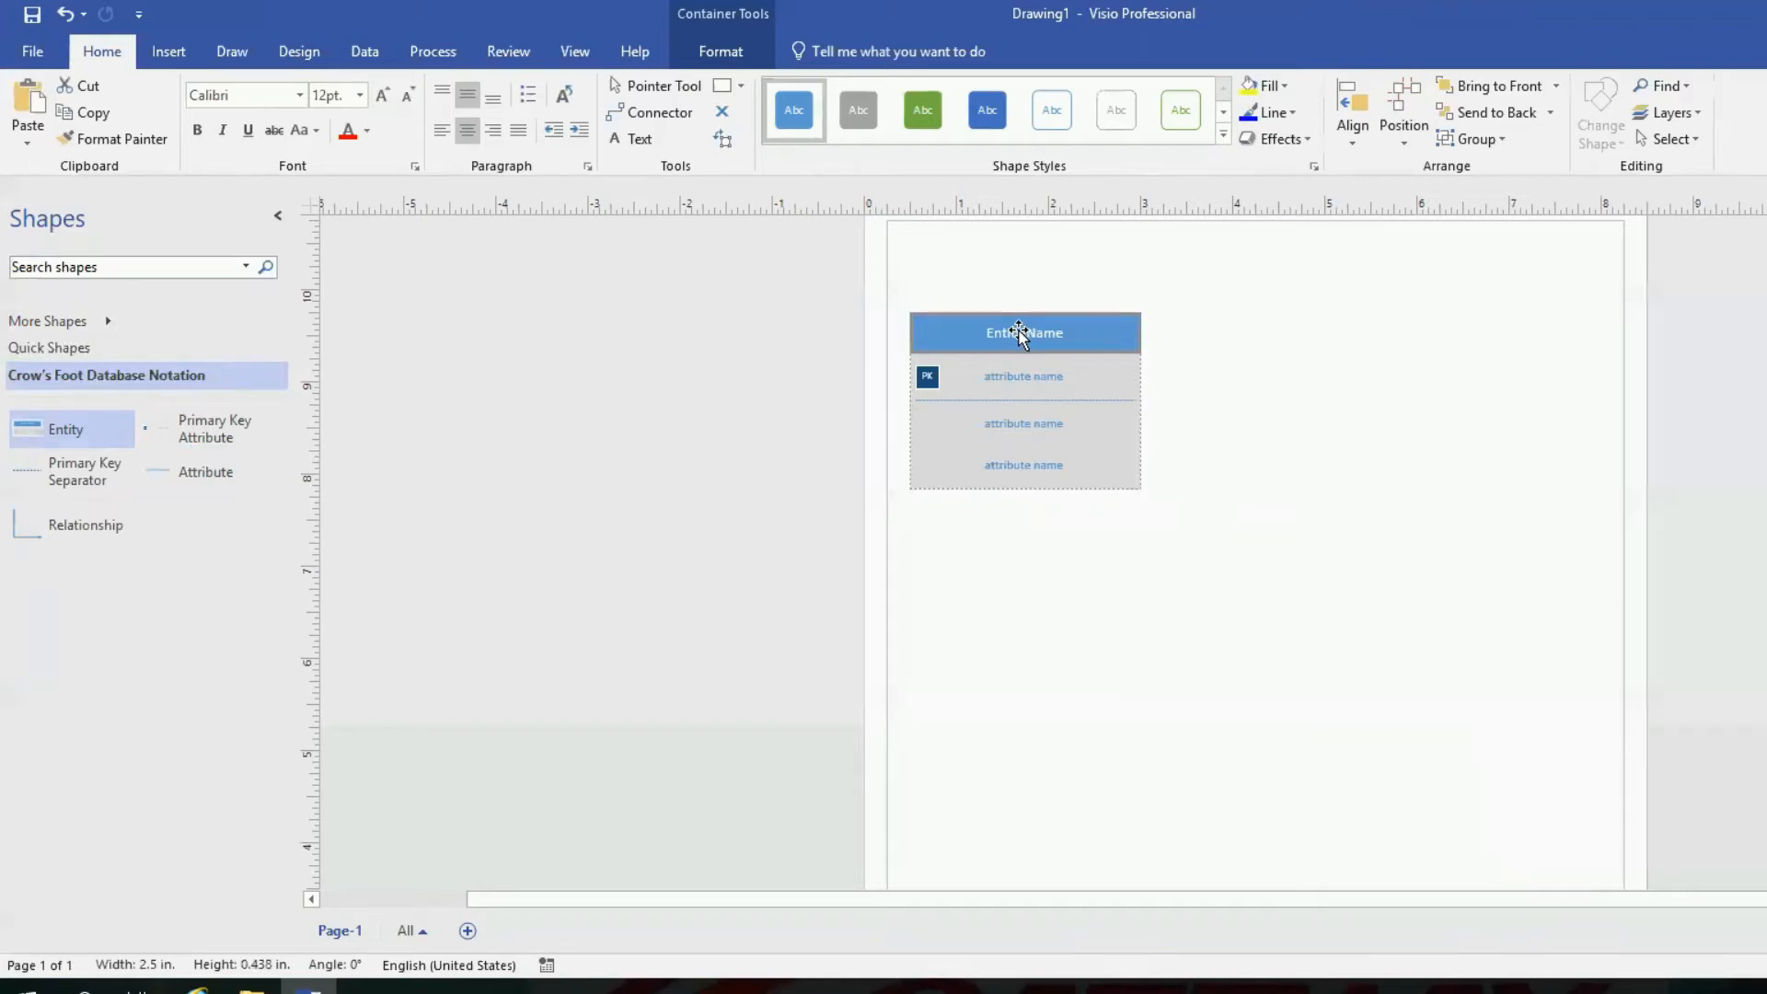
pyautogui.doubleClick(1020, 336)
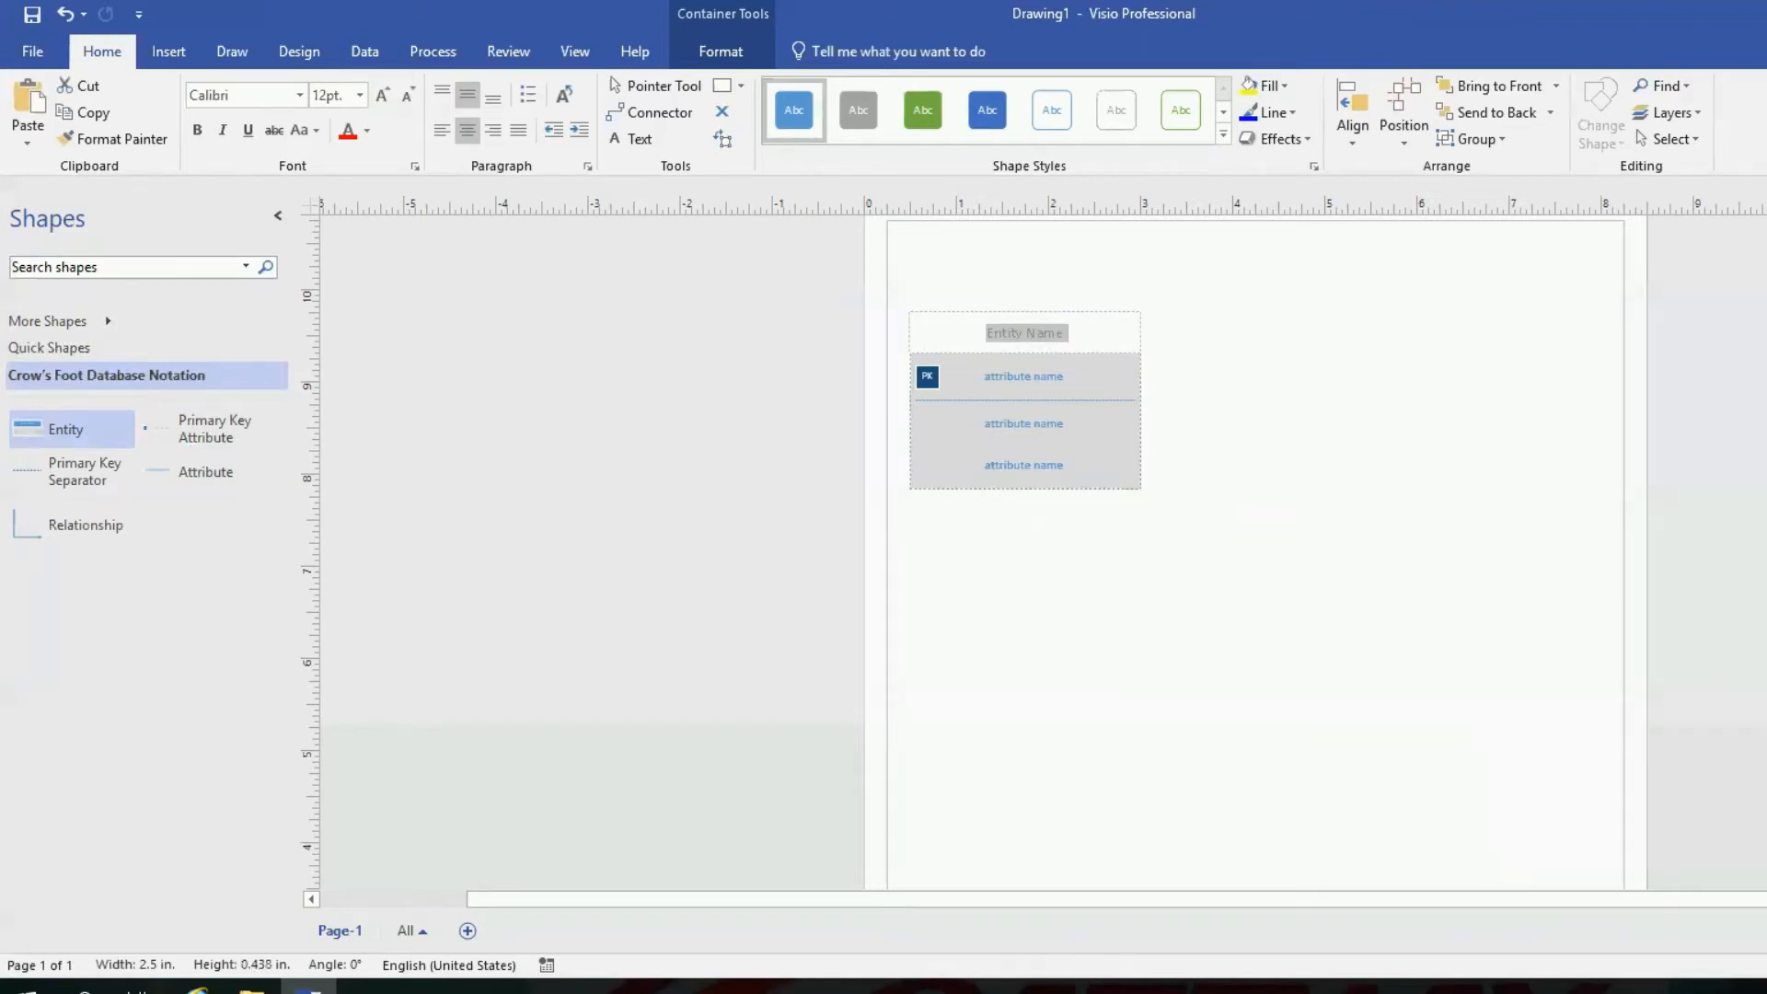
pyautogui.write('Order')
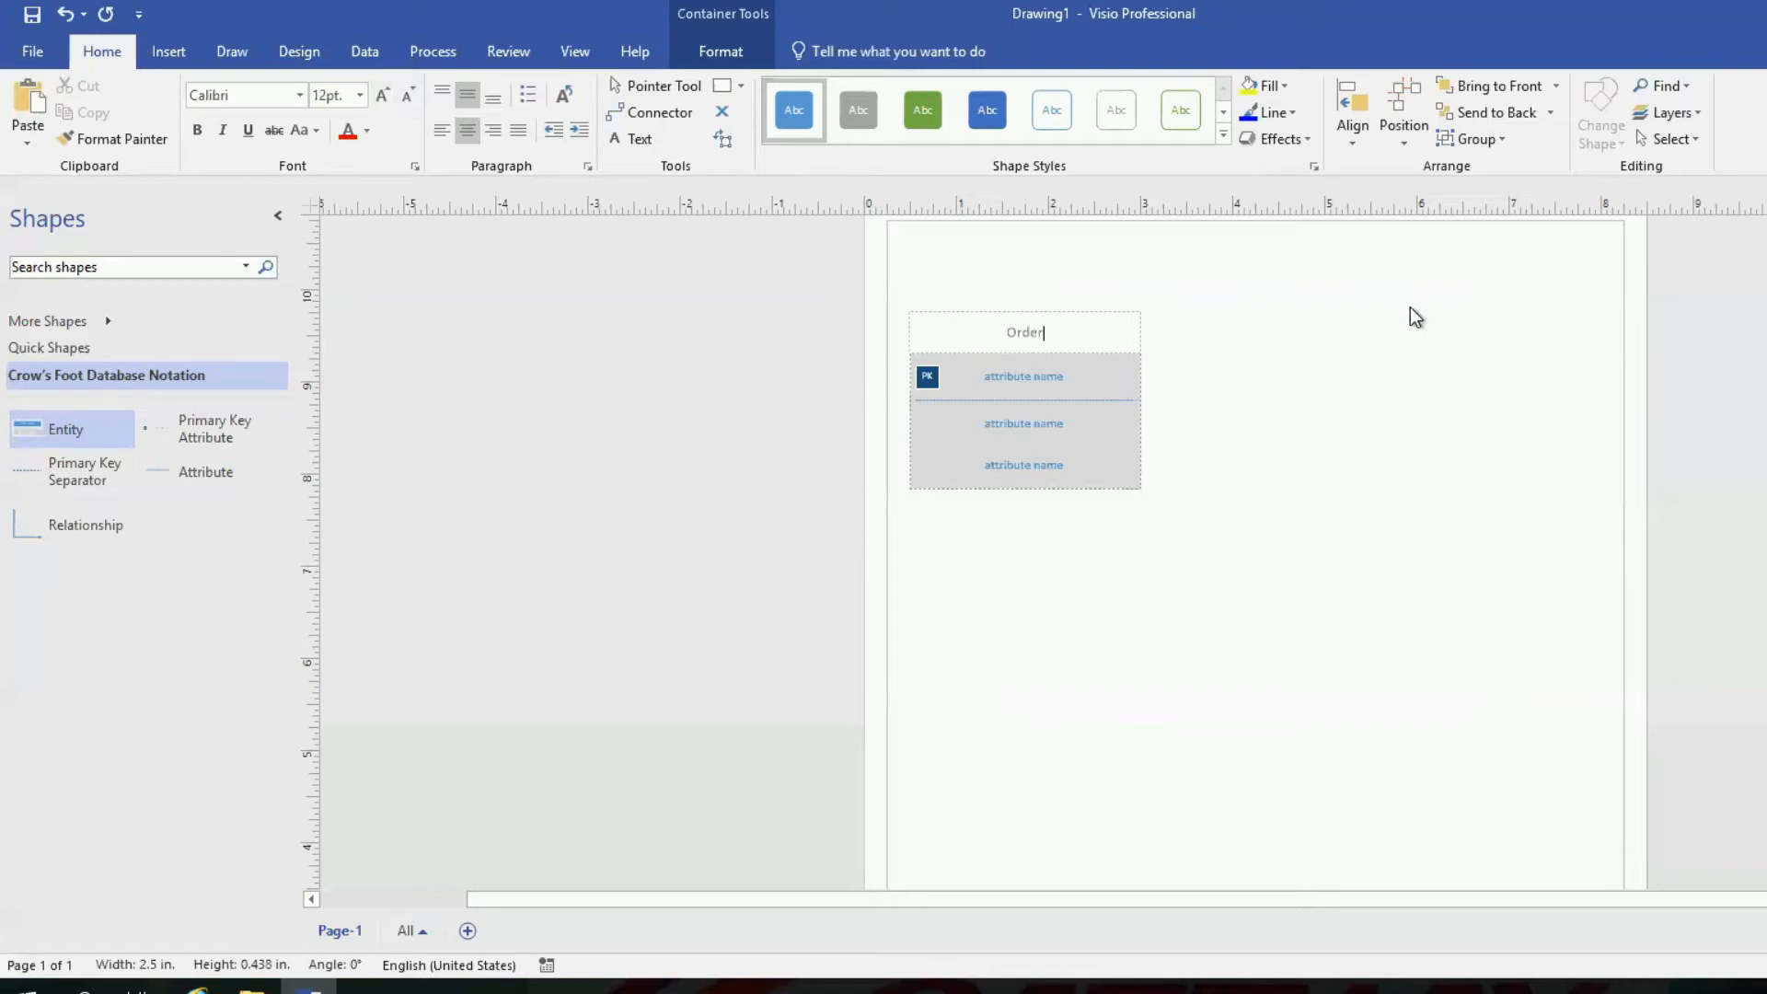
pyautogui.click(1237, 311)
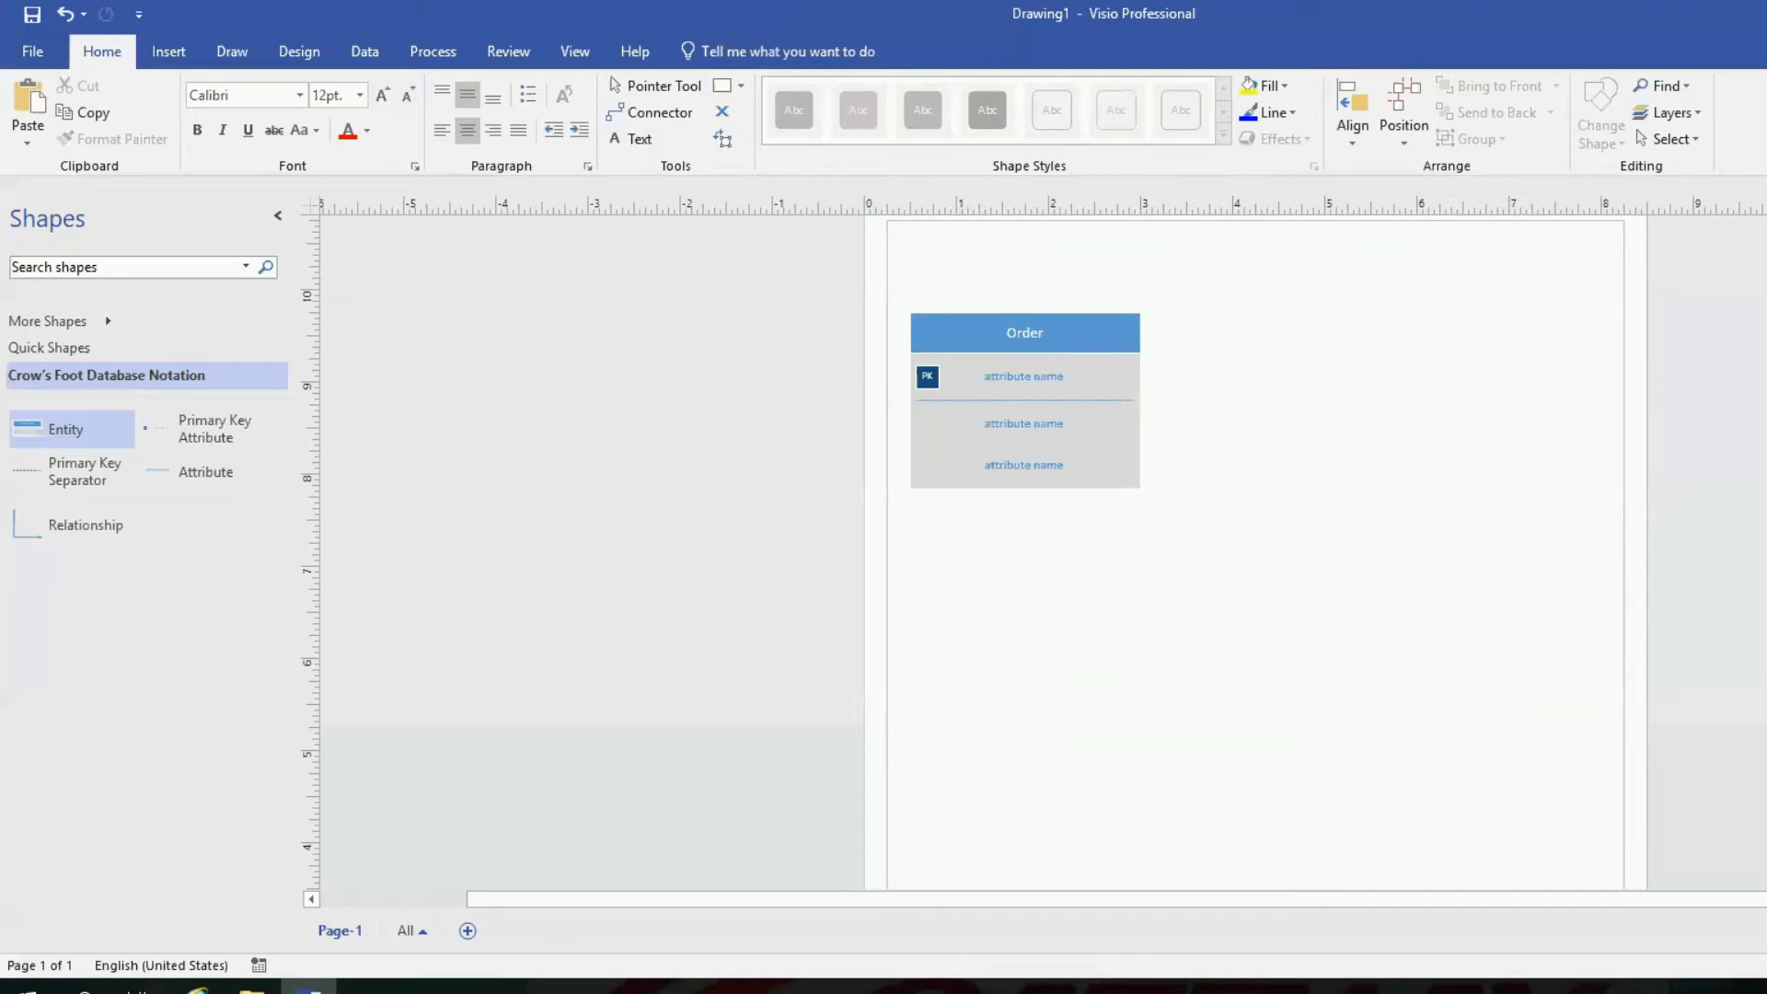
# - Name the primary key attribute of the Order entity orderid
pyautogui.click(1766, 965)
pyautogui.click(1766, 966)
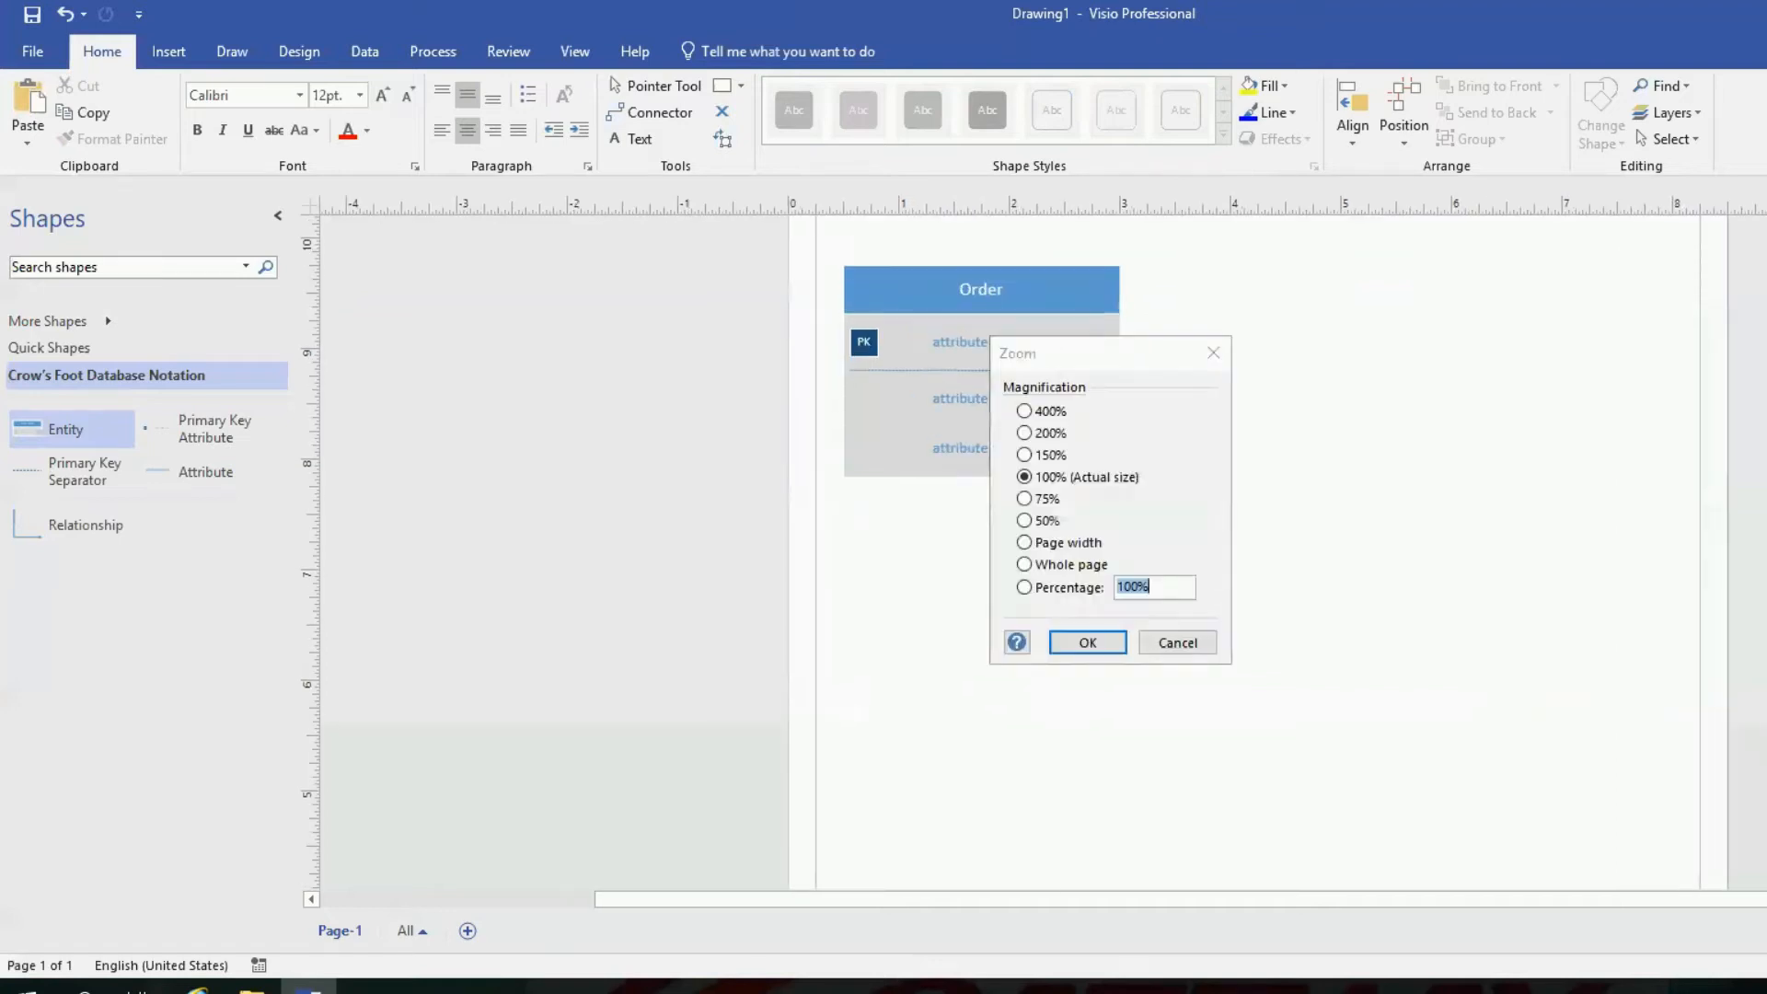
pyautogui.click(1213, 352)
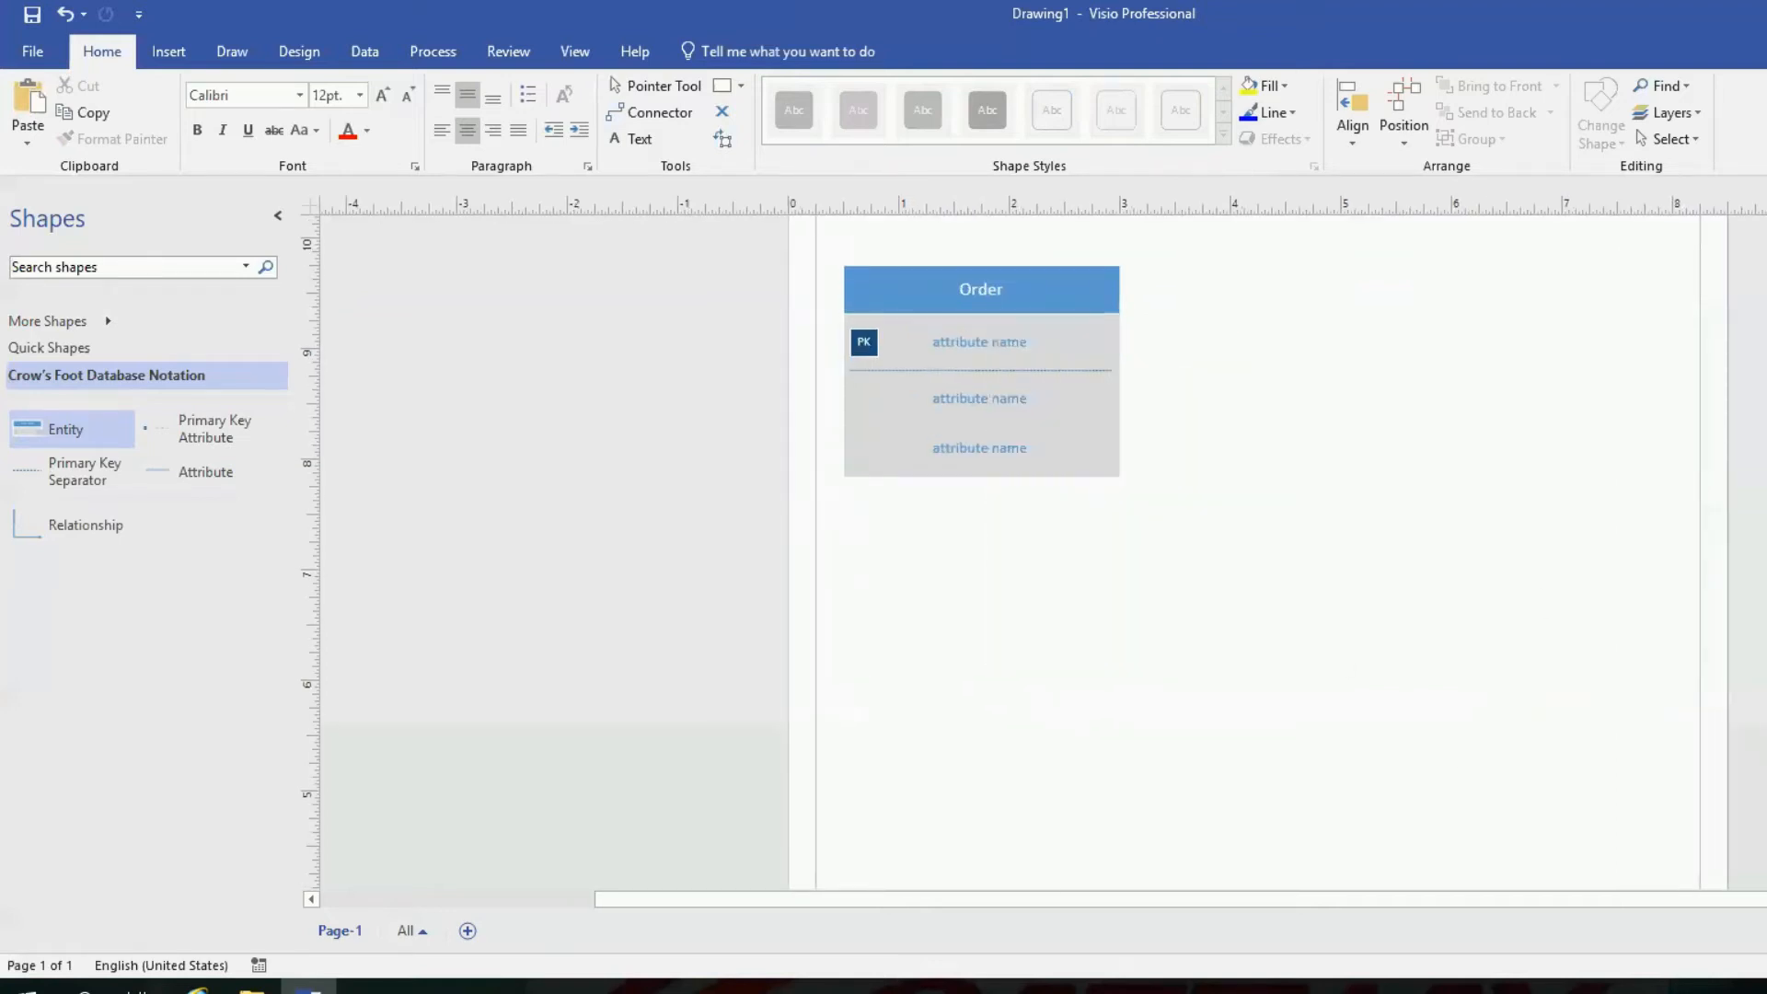
pyautogui.click(1766, 965)
pyautogui.click(1766, 965)
pyautogui.scroll(3, 1306, 661)
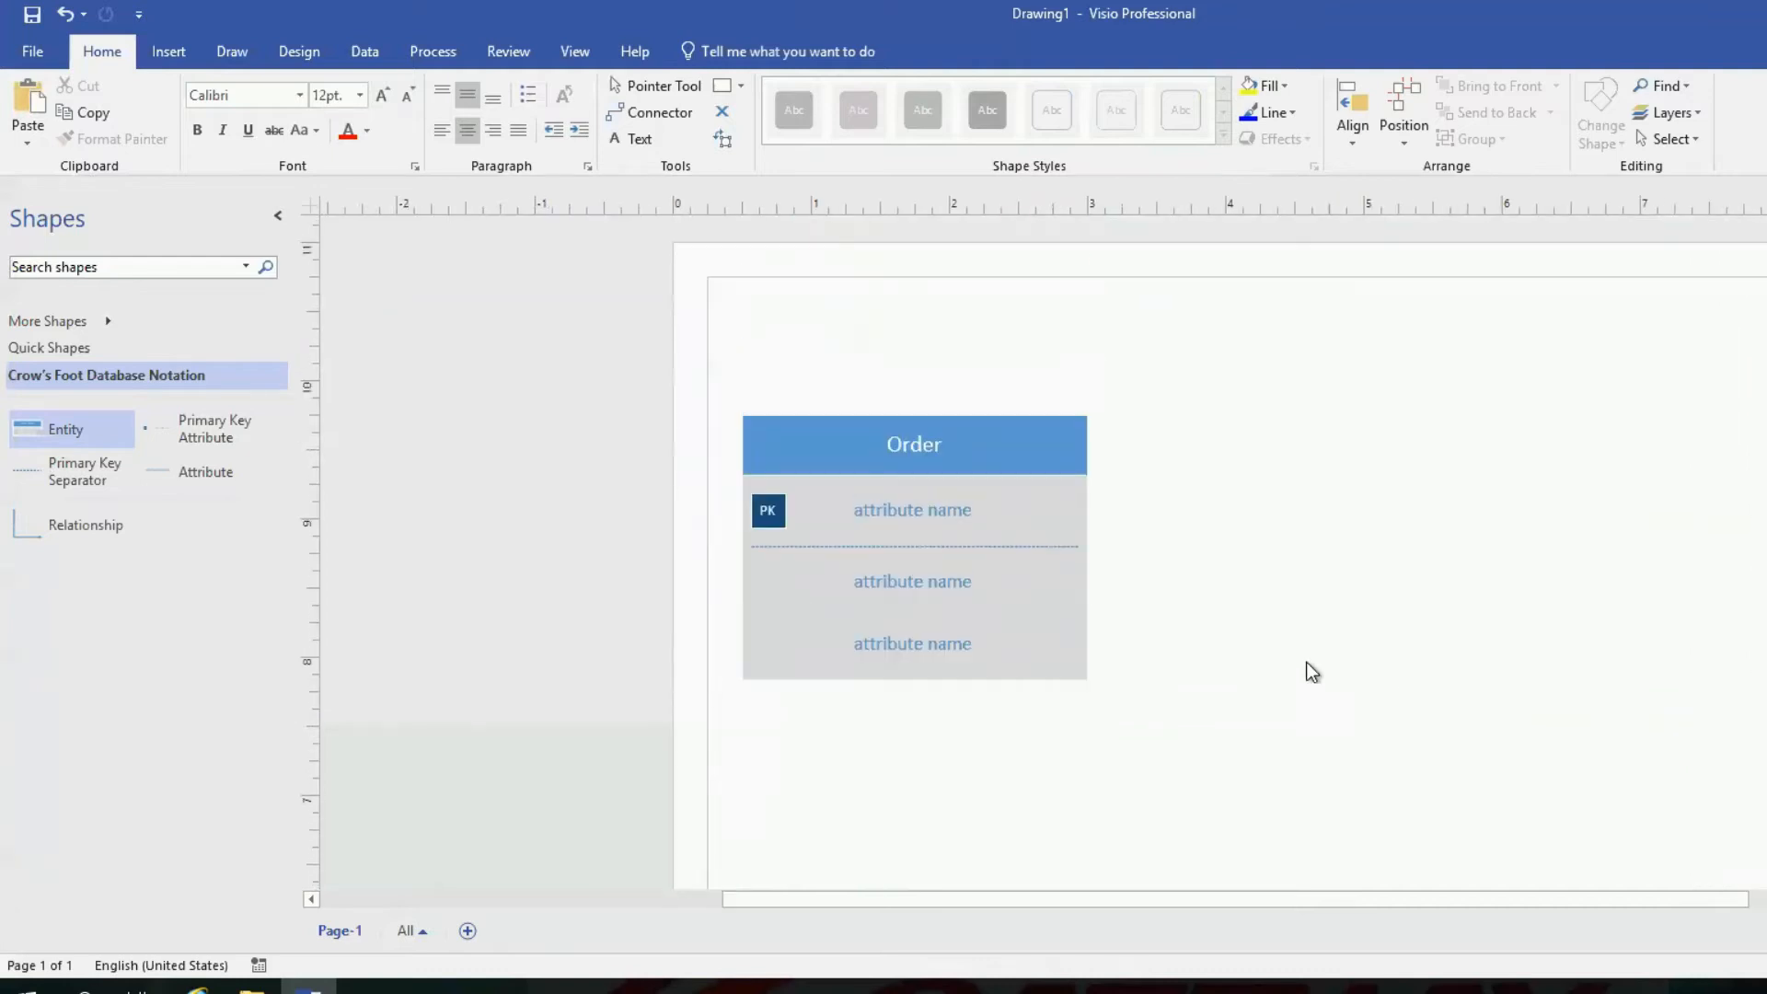
pyautogui.scroll(-1, 1246, 660)
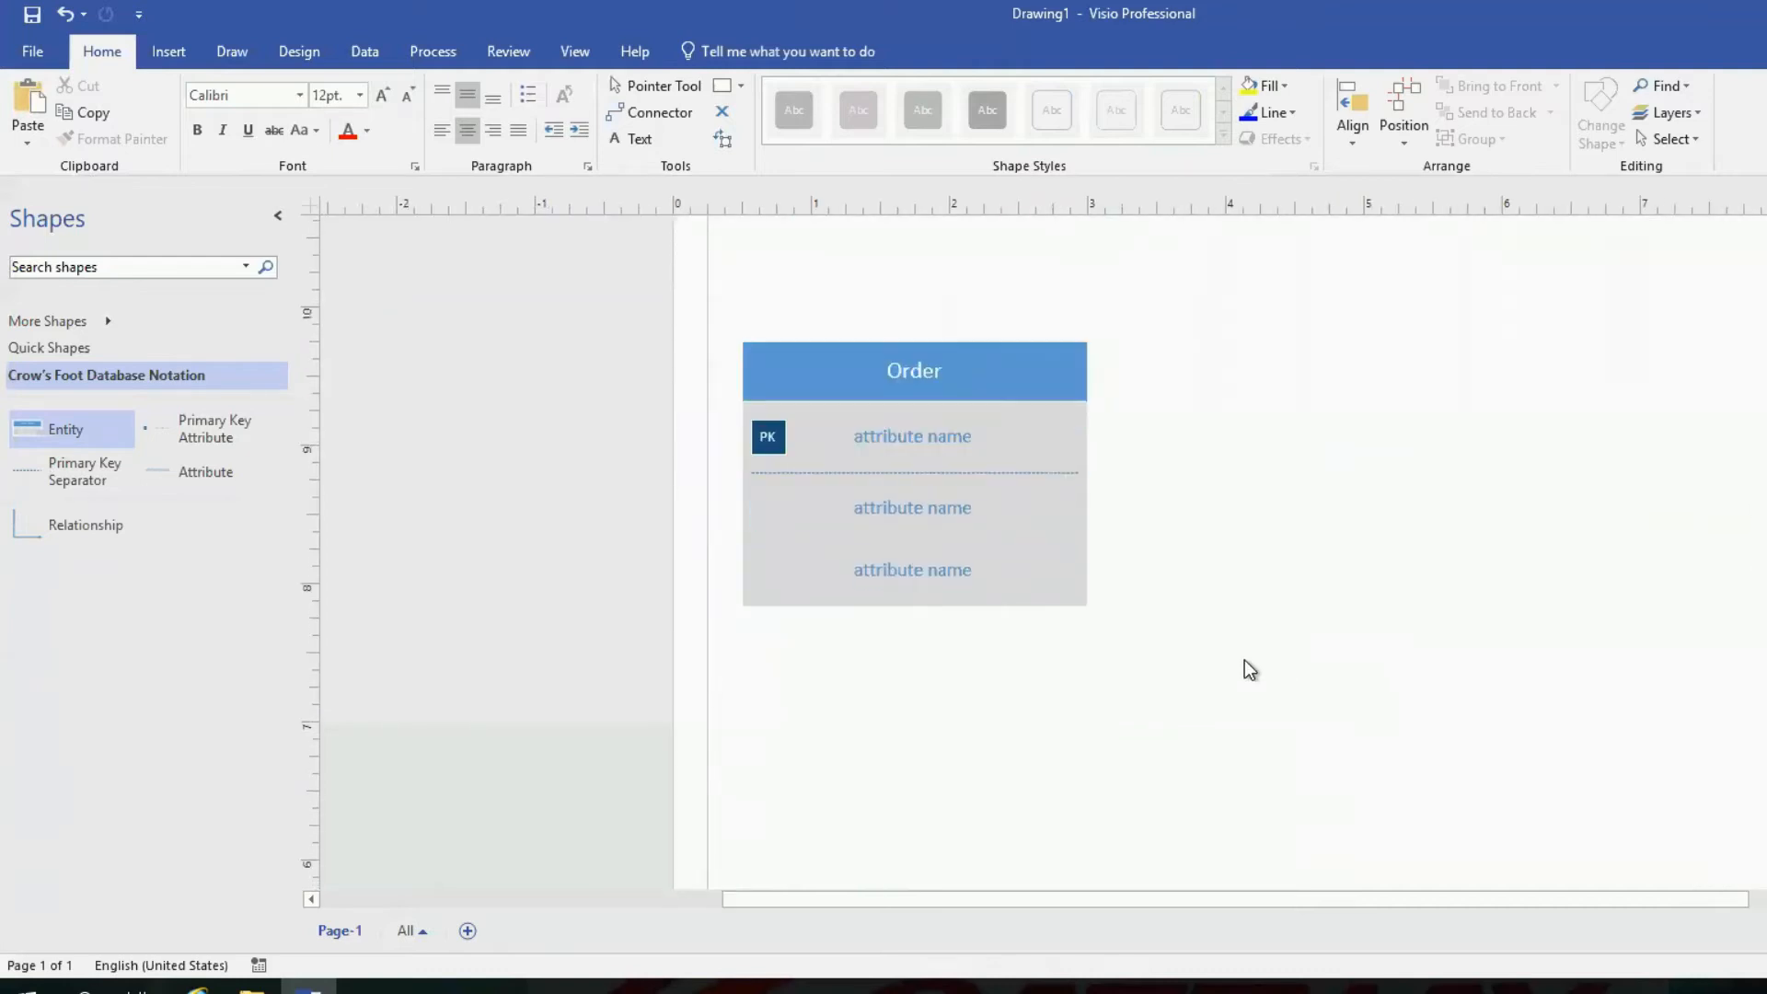
pyautogui.doubleClick(913, 439)
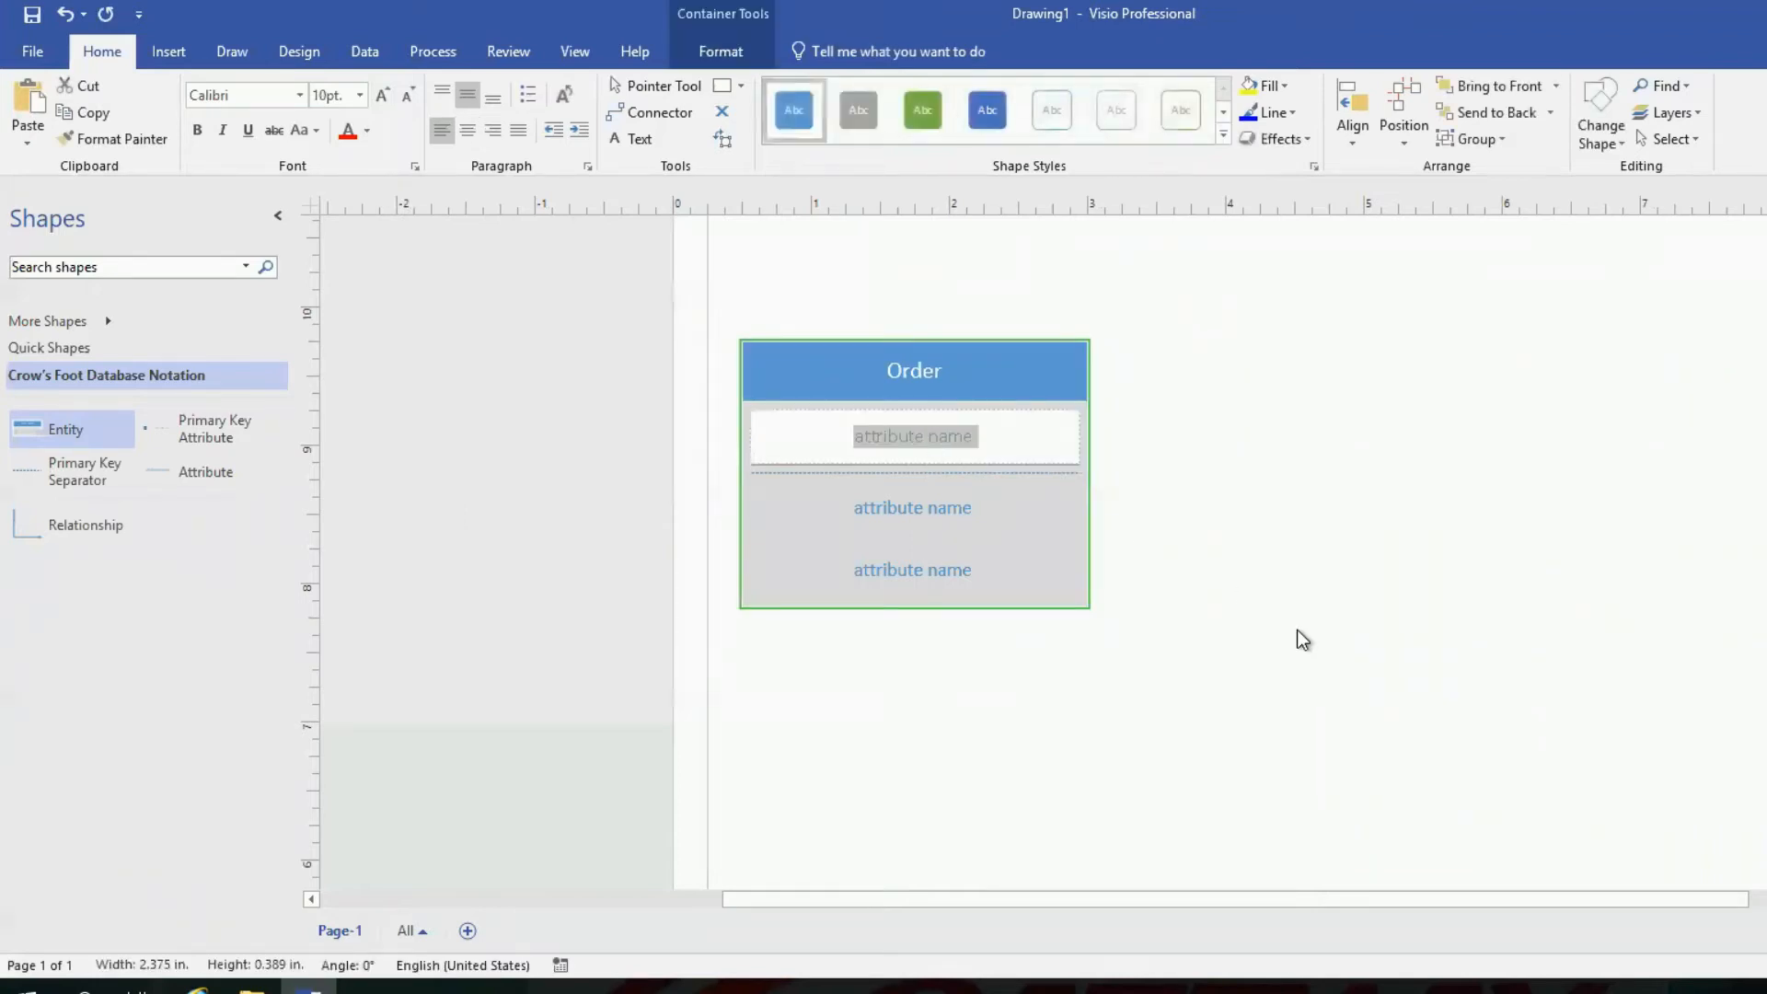
pyautogui.write('orderid')
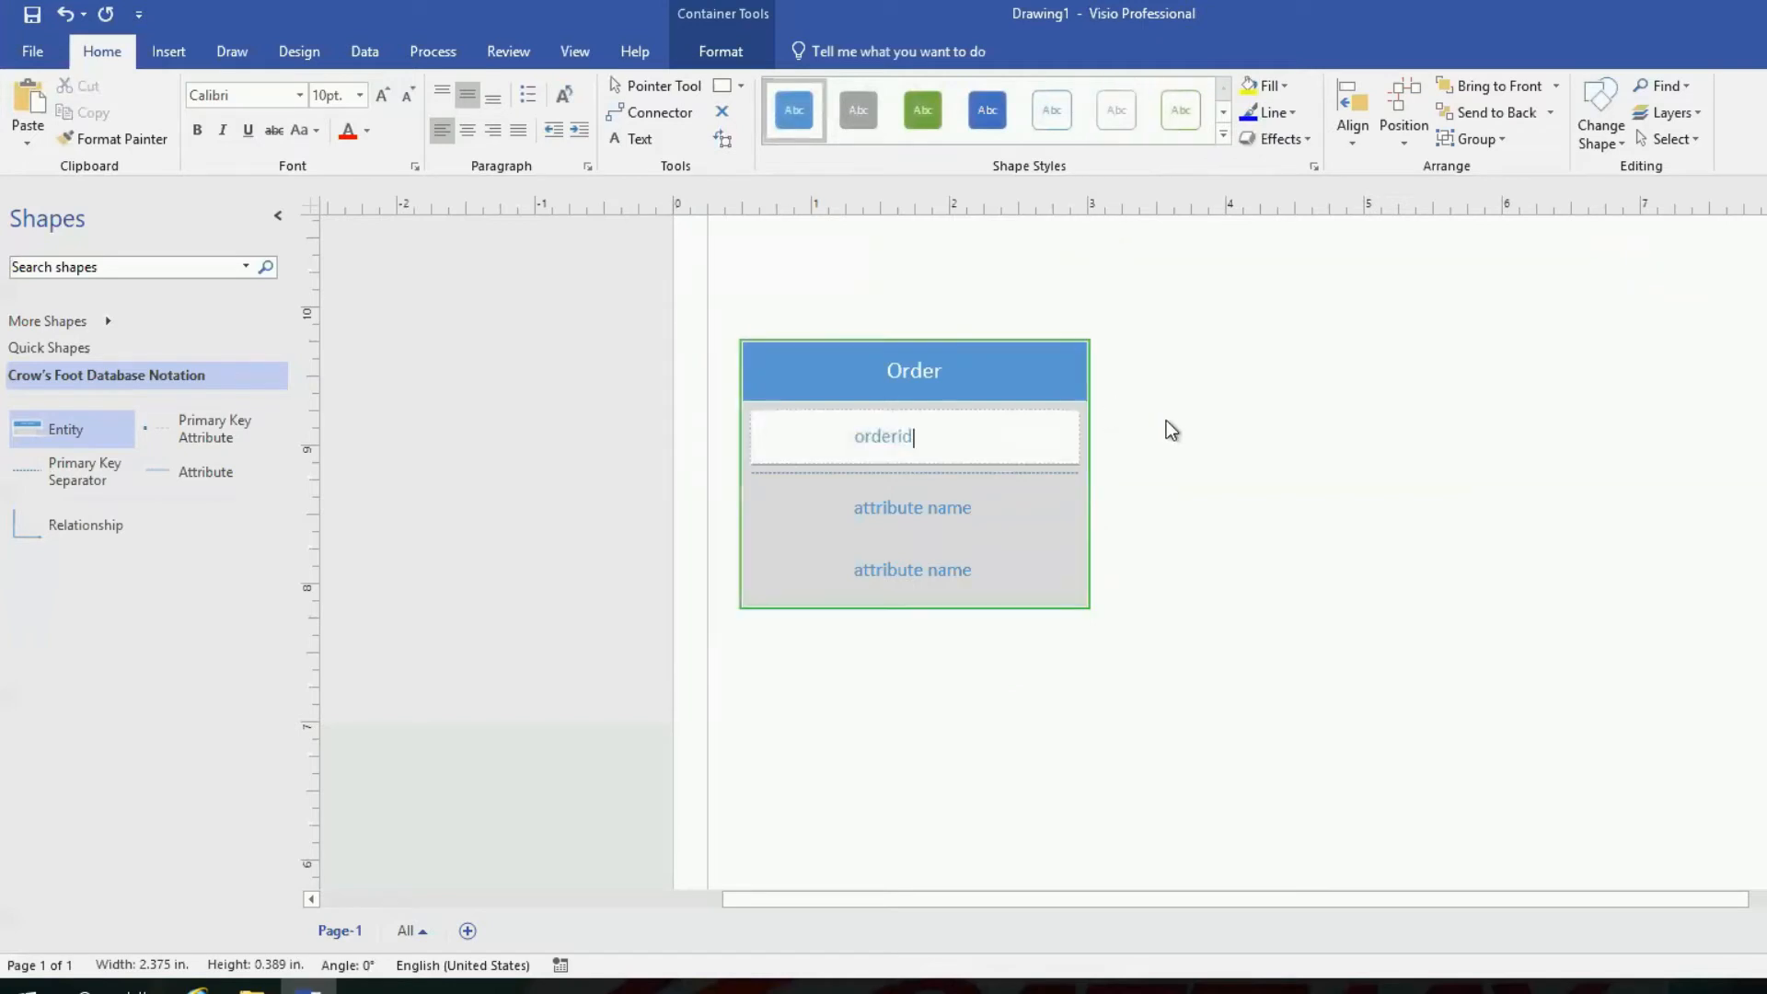
pyautogui.click(1162, 443)
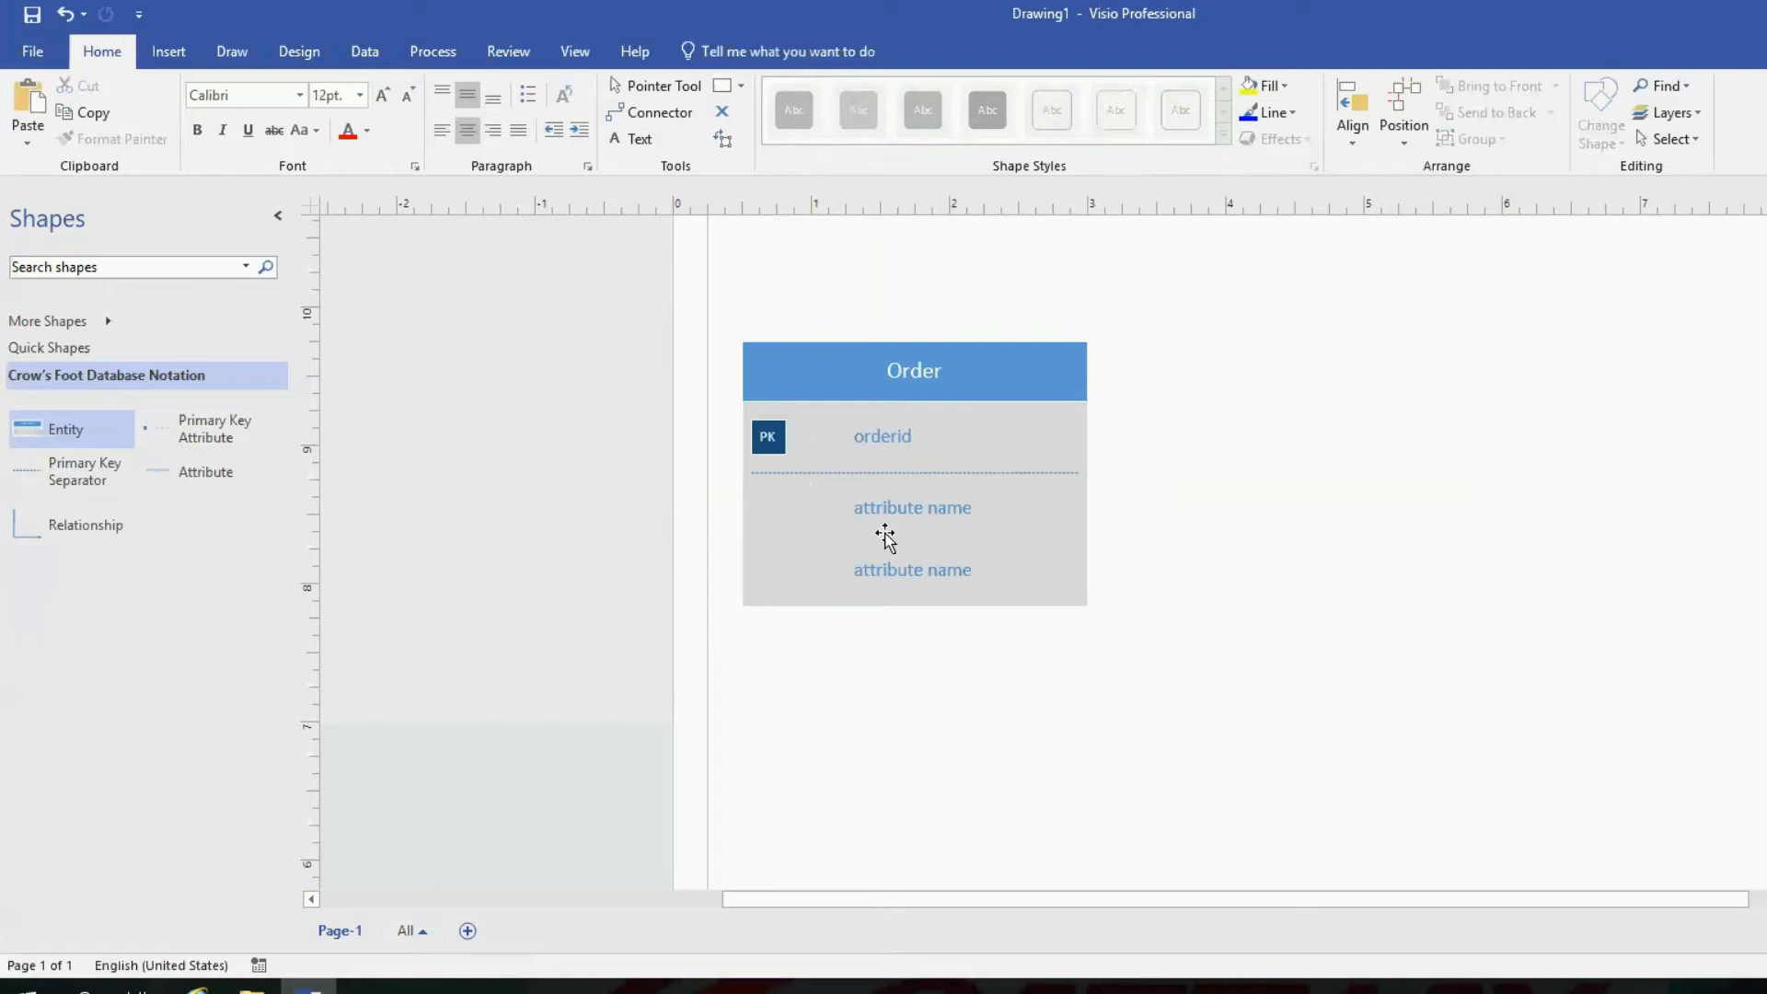
# - Name the first attribute below the primary key separator in the Order entity orderDate
pyautogui.doubleClick(929, 510)
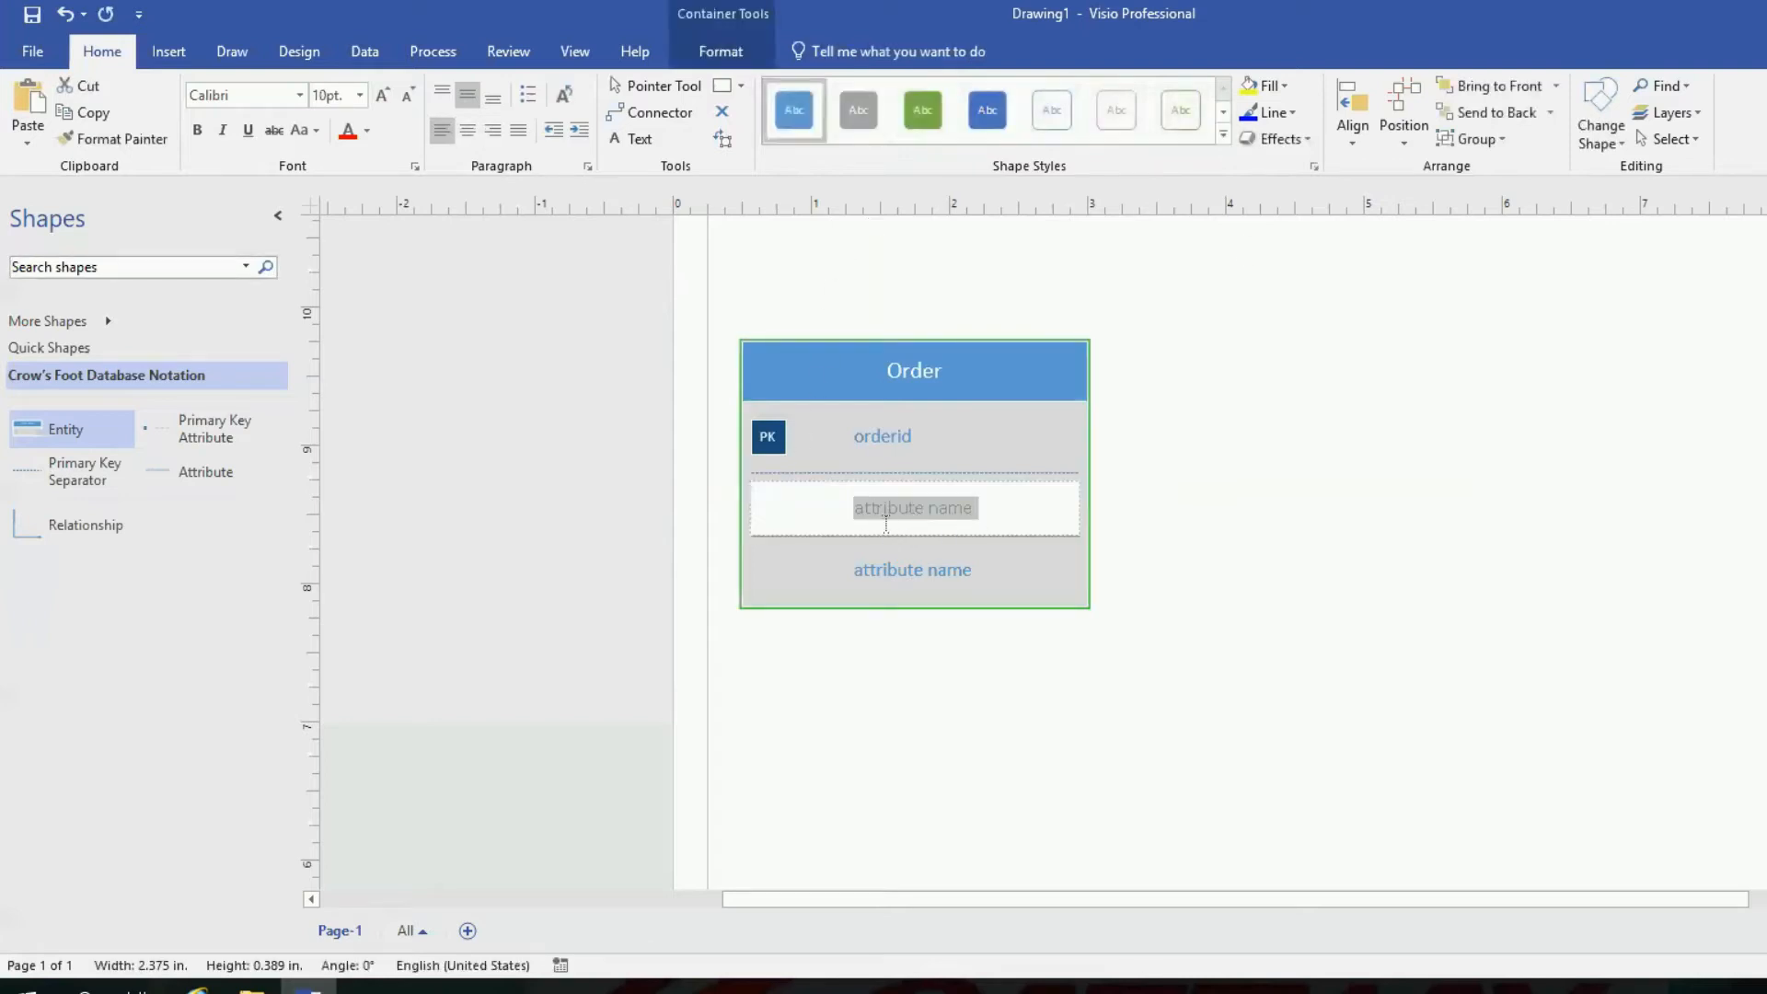
pyautogui.write('orderDate')
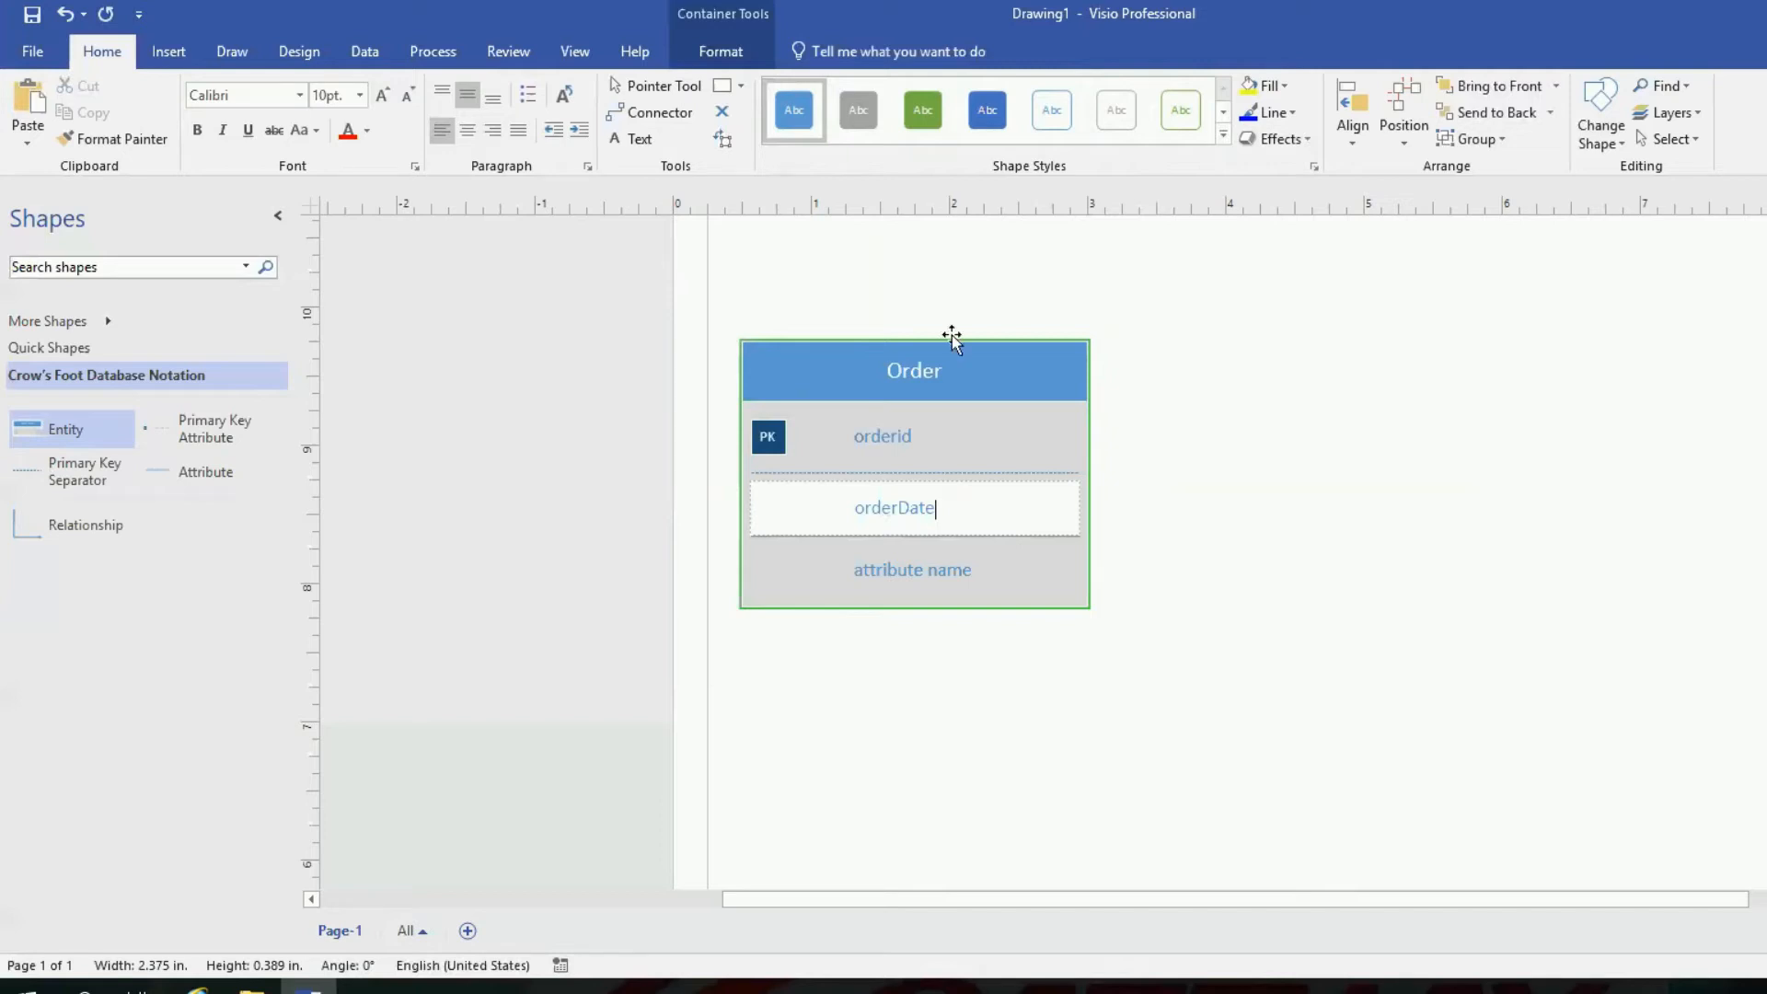
pyautogui.click(1169, 520)
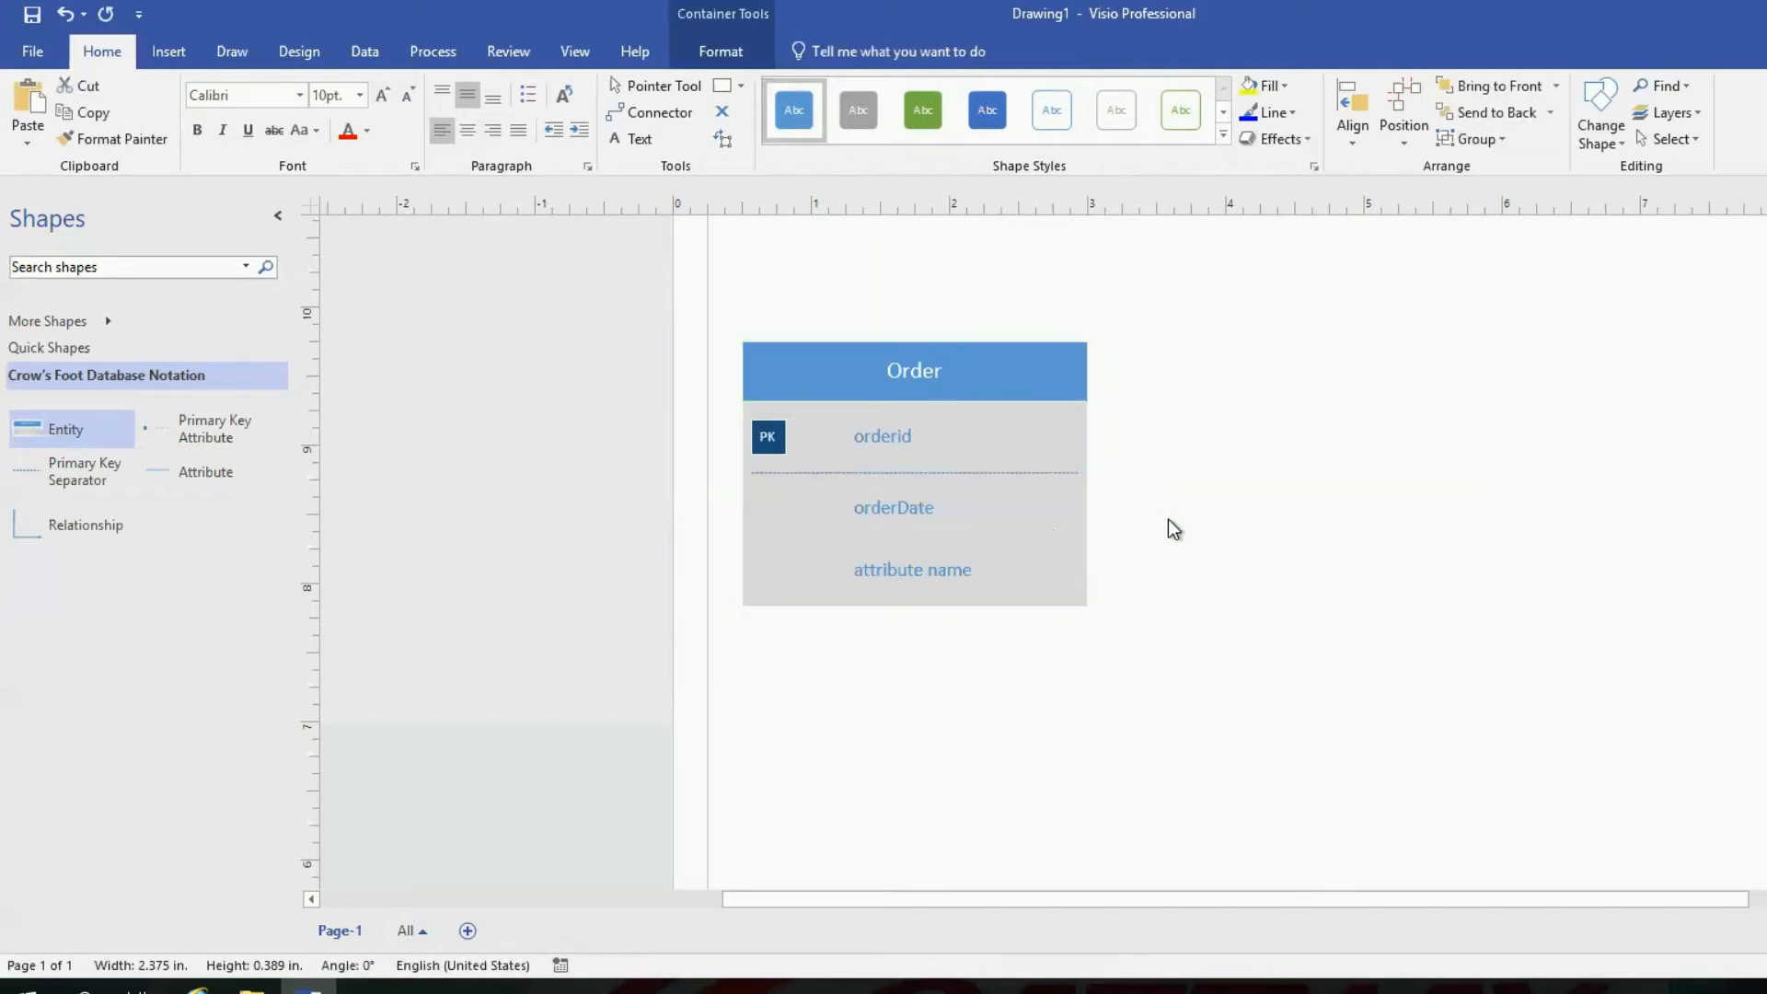
# - Delete the unused placeholder attribute below orderDate from the Order entity
pyautogui.click(948, 563)
pyautogui.rightClick(946, 565)
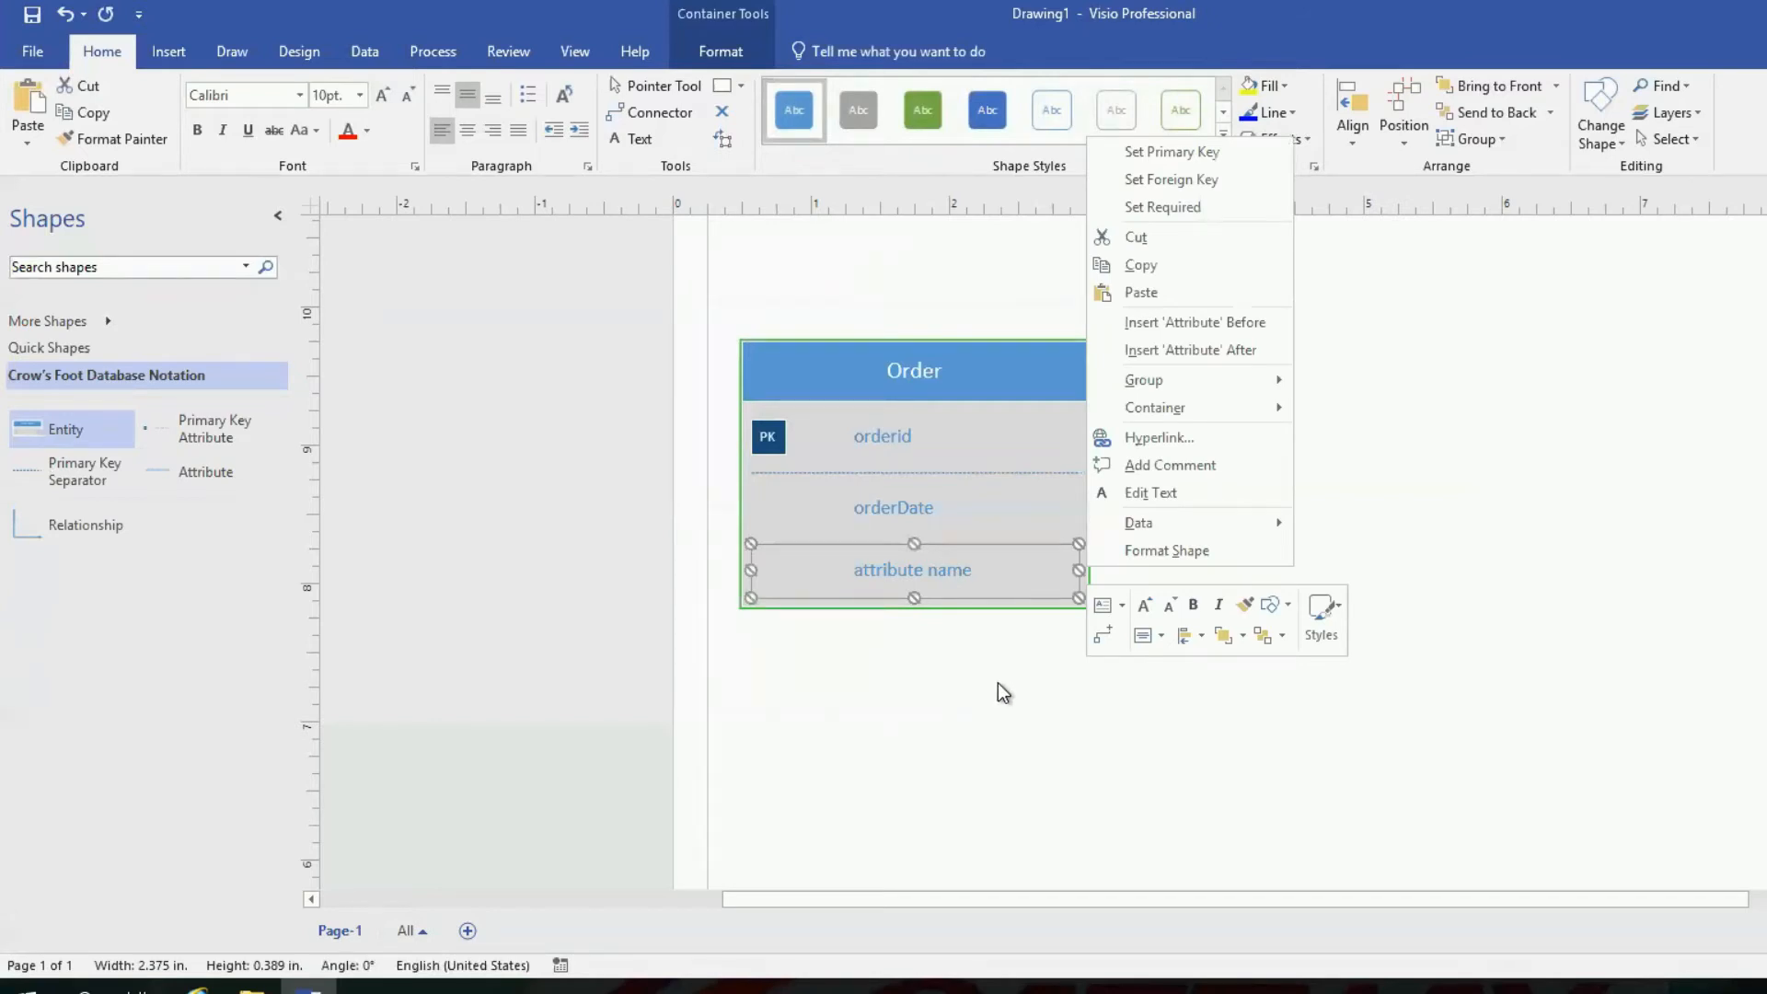
pyautogui.click(998, 682)
pyautogui.click(977, 582)
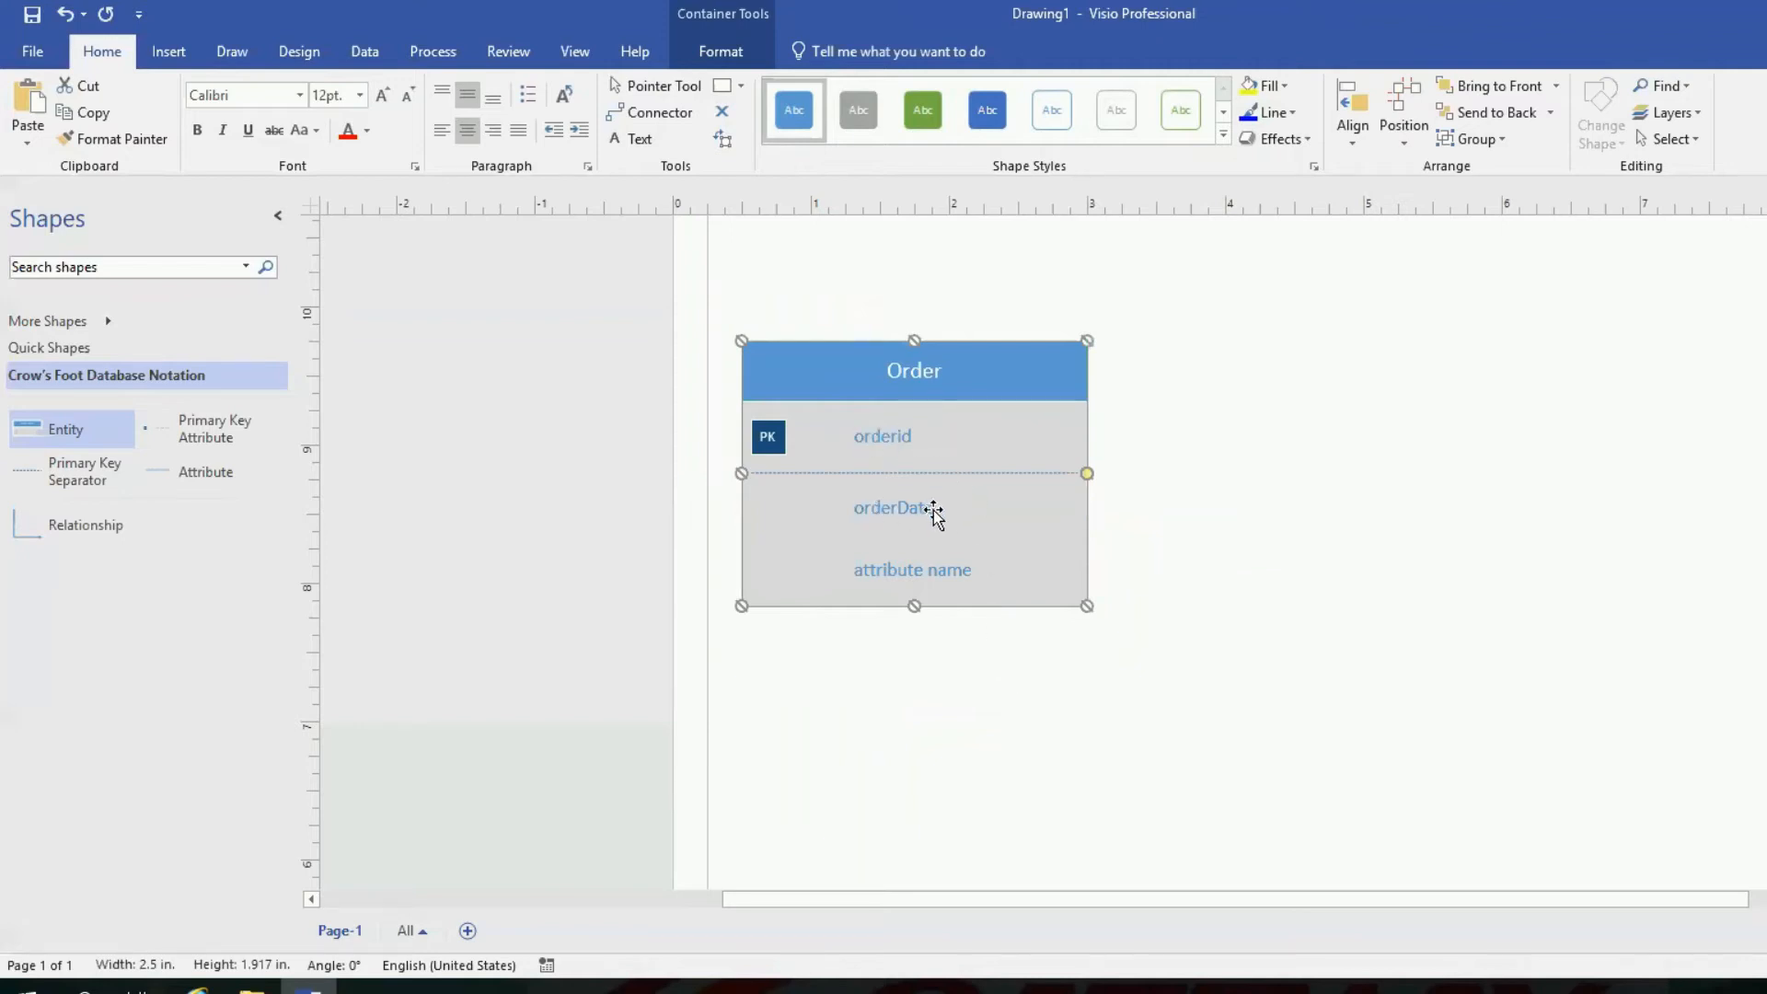
pyautogui.click(936, 563)
pyautogui.click(934, 569)
pyautogui.press('Delete')
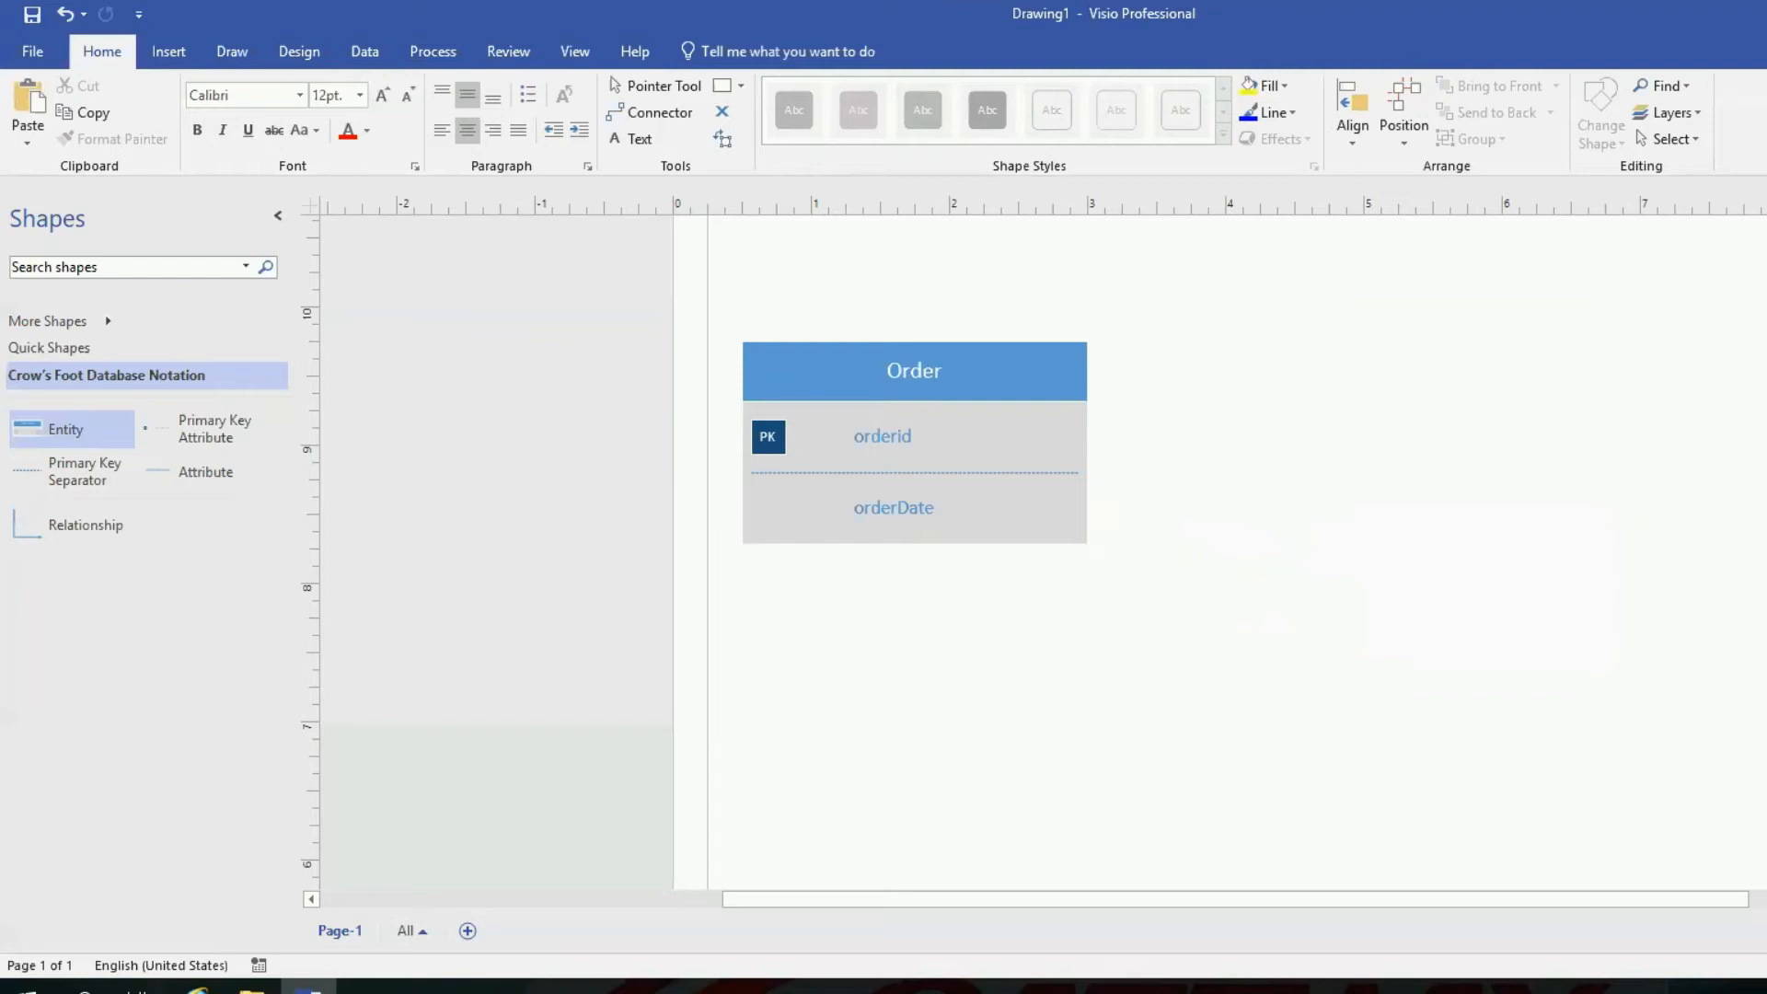
# - Place a second Entity shape to the right of the Order entity and title it OrderItem
pyautogui.moveTo(71, 438); pyautogui.dragTo(1422, 411)
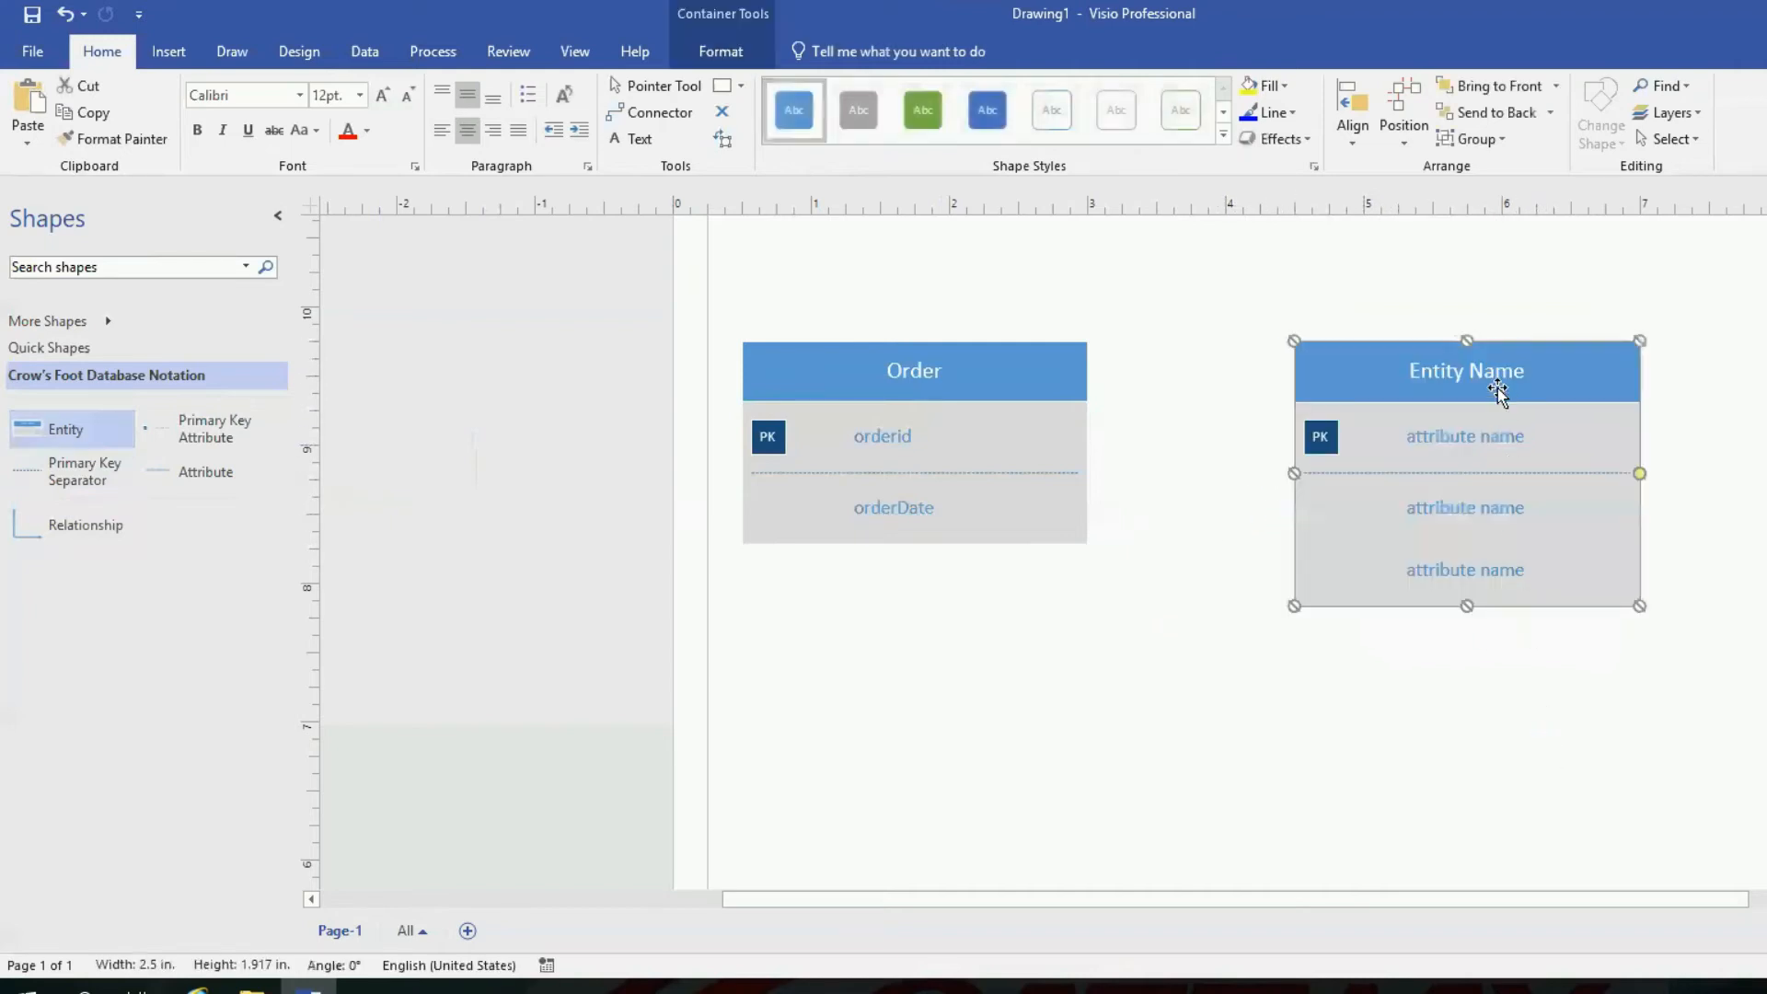
pyautogui.doubleClick(1480, 357)
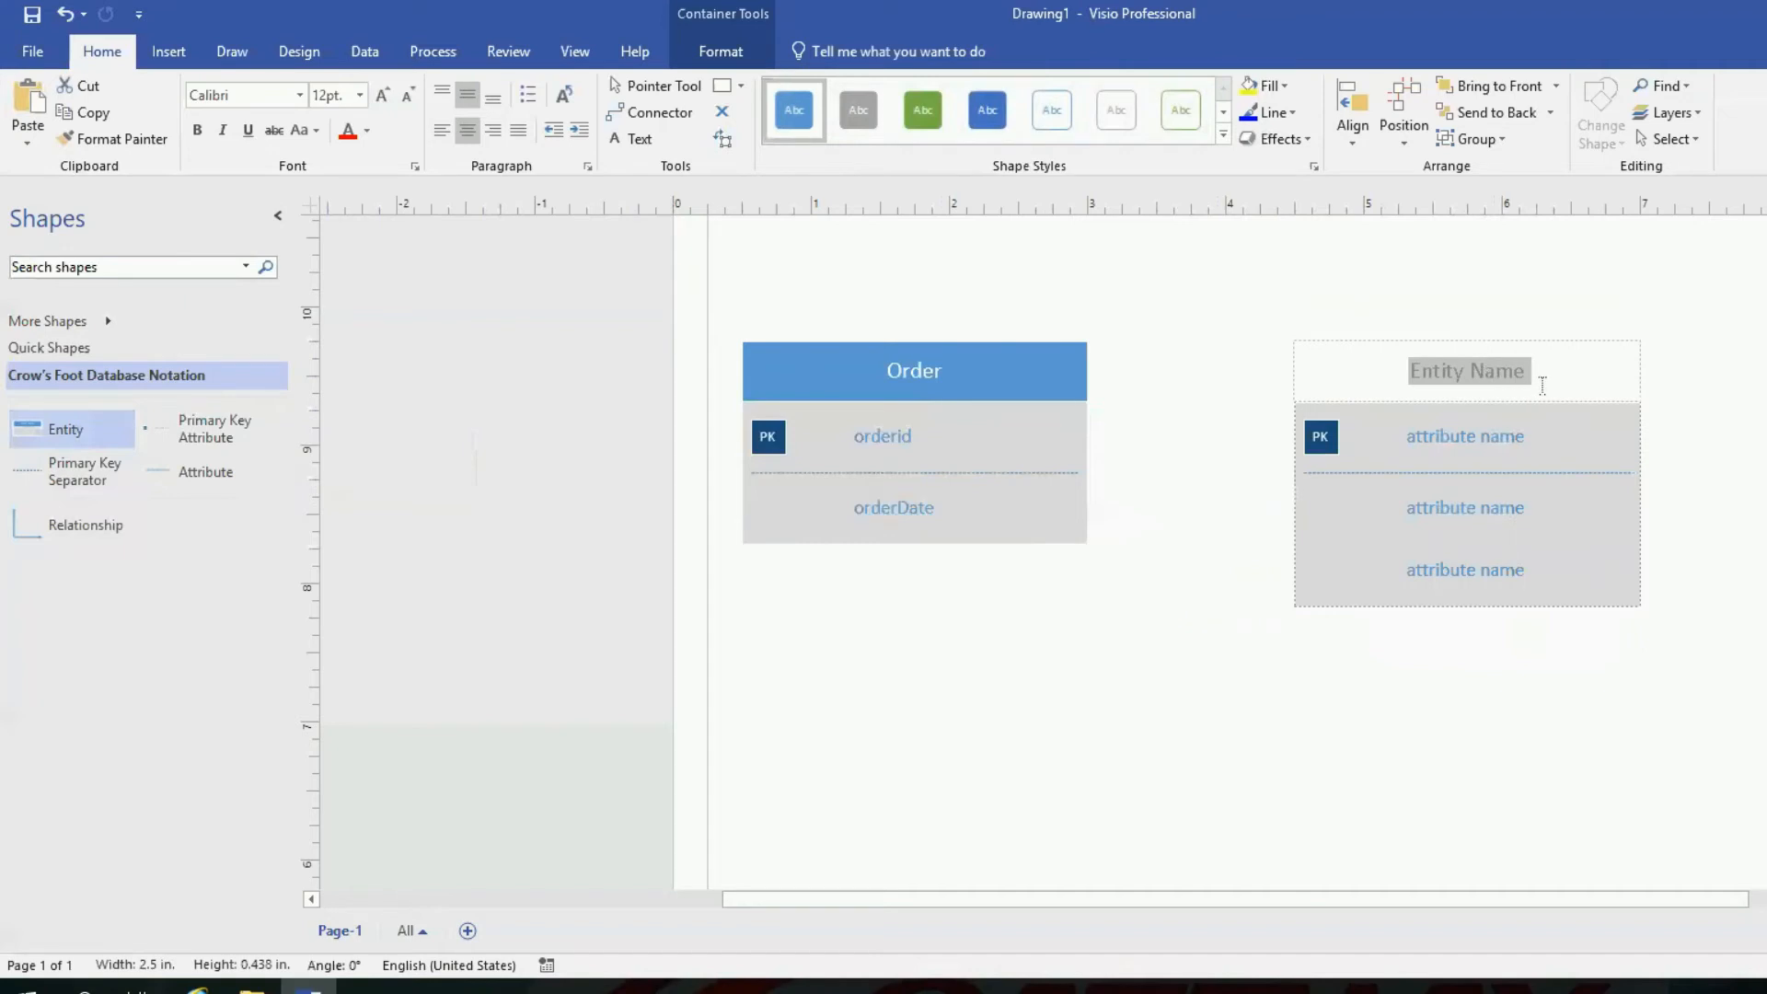
pyautogui.write('O')
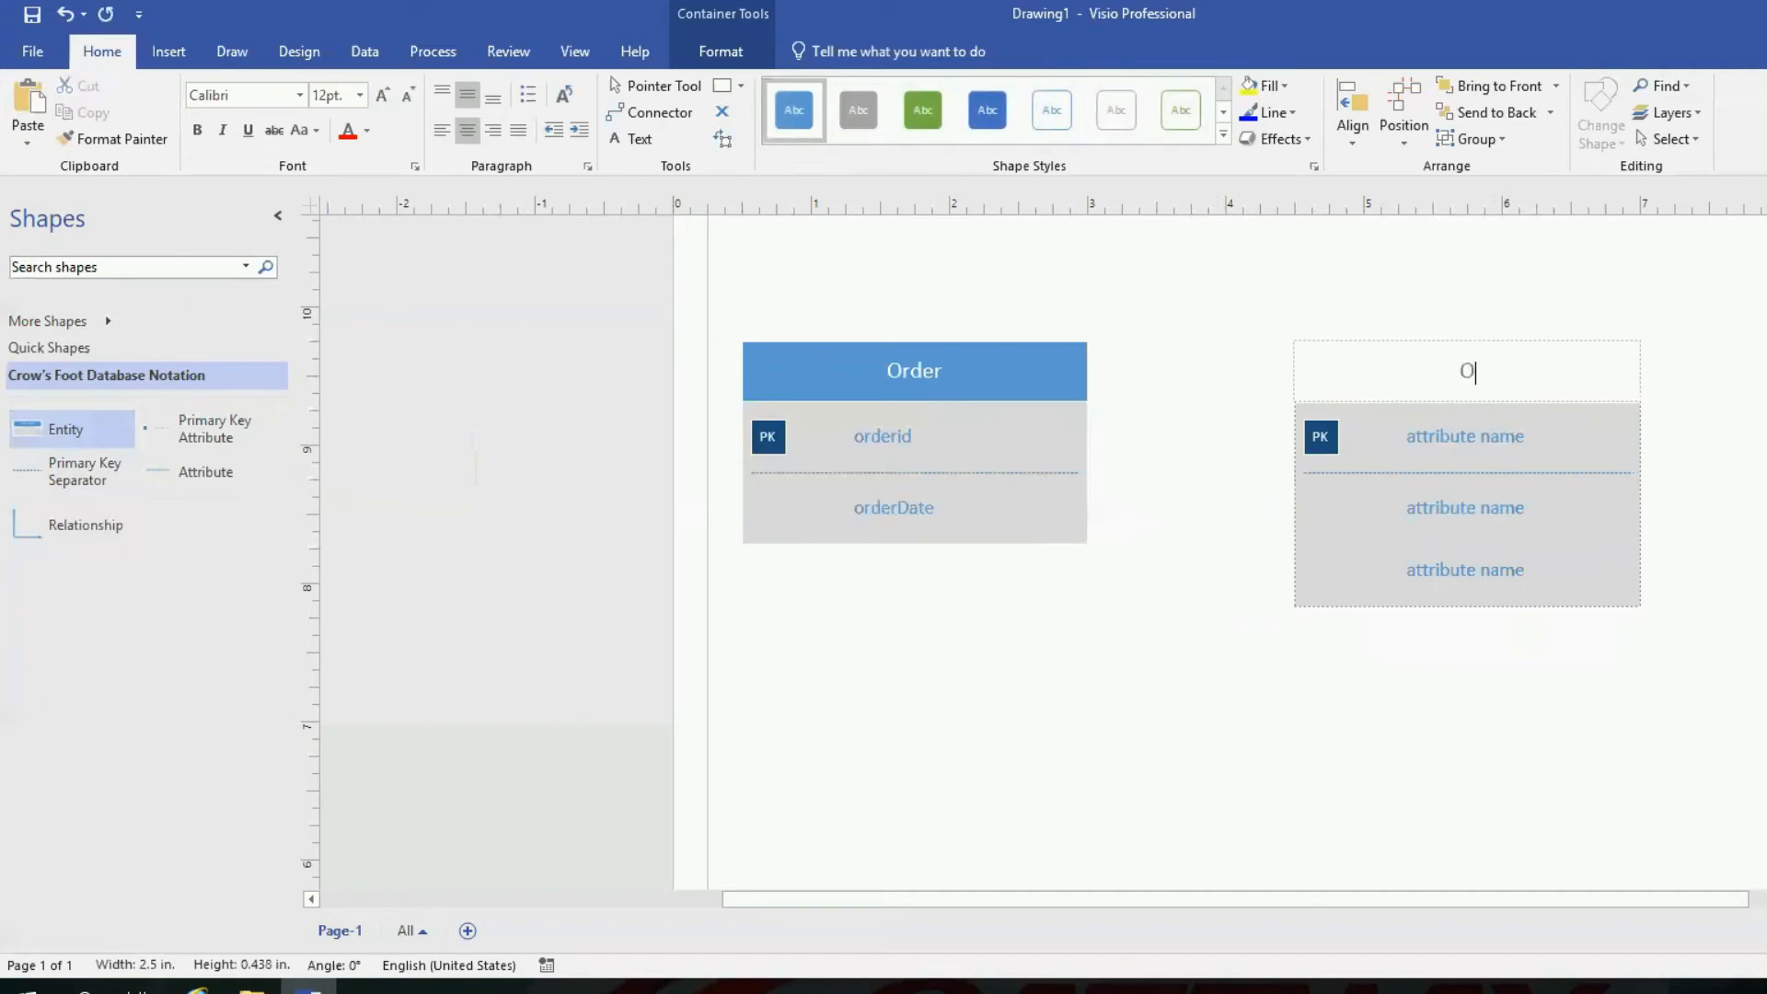
pyautogui.write('rderItem')
# - Name the primary key attribute of the OrderItem entity orderid
pyautogui.click(1491, 435)
pyautogui.doubleClick(1491, 435)
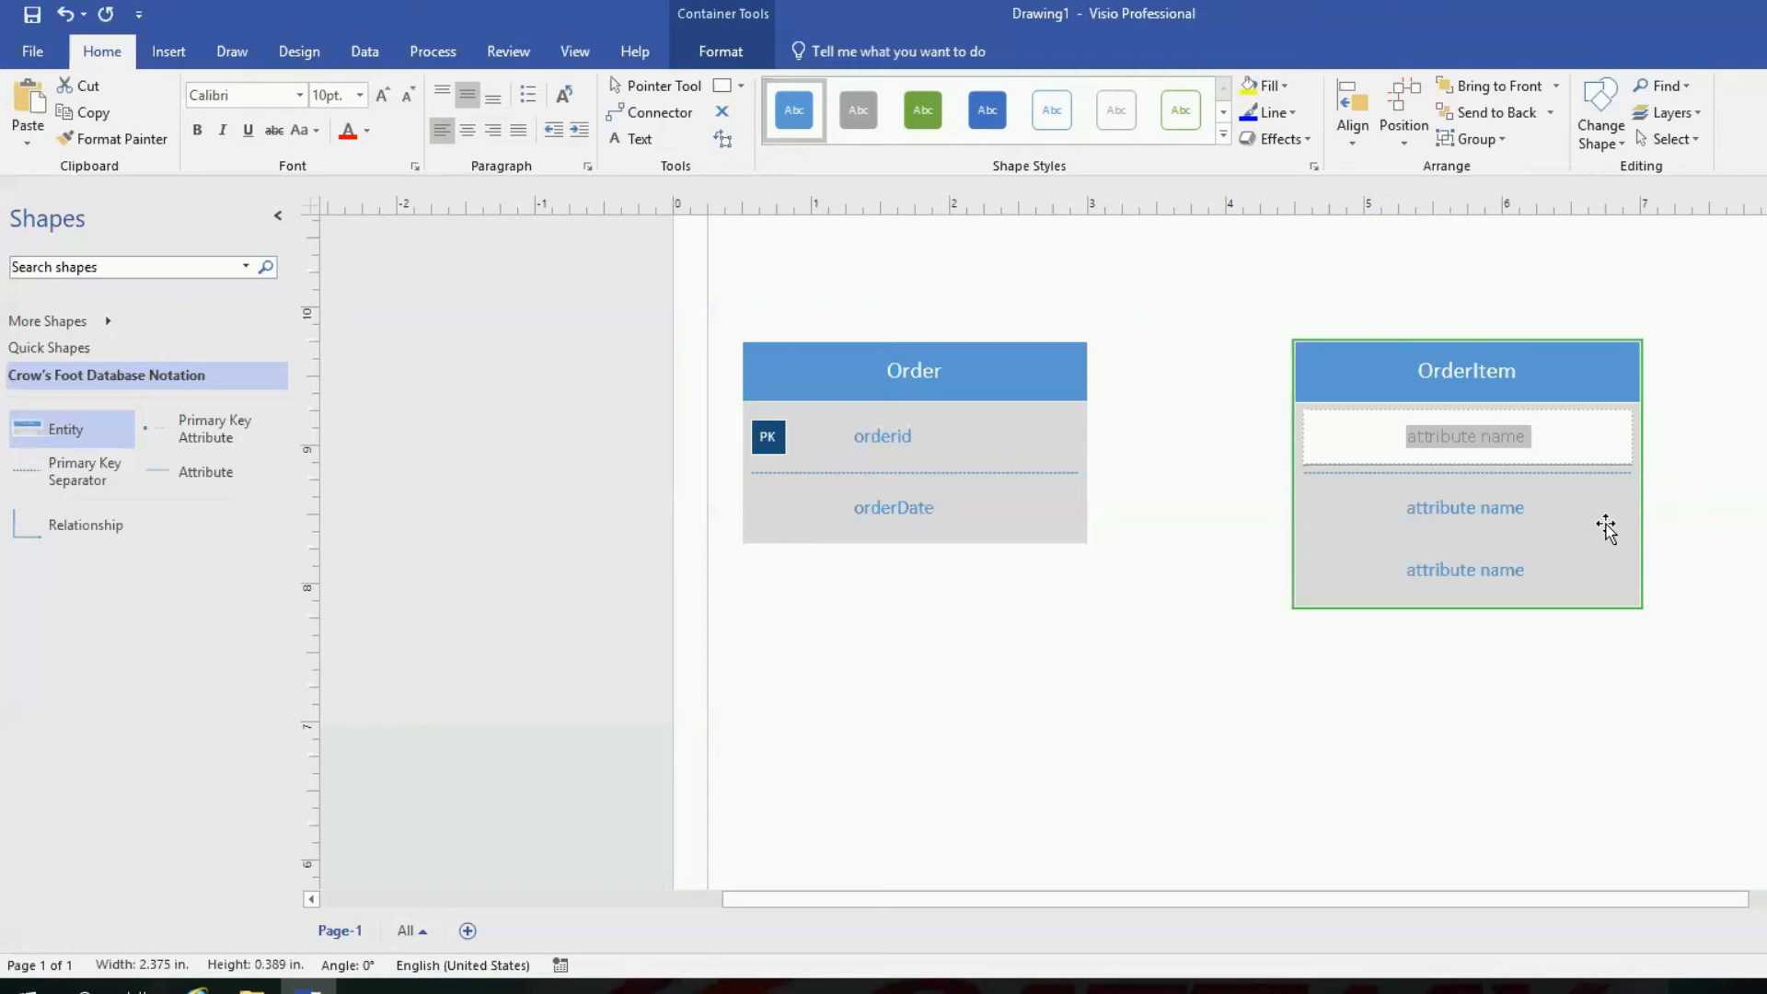
pyautogui.write('orderid')
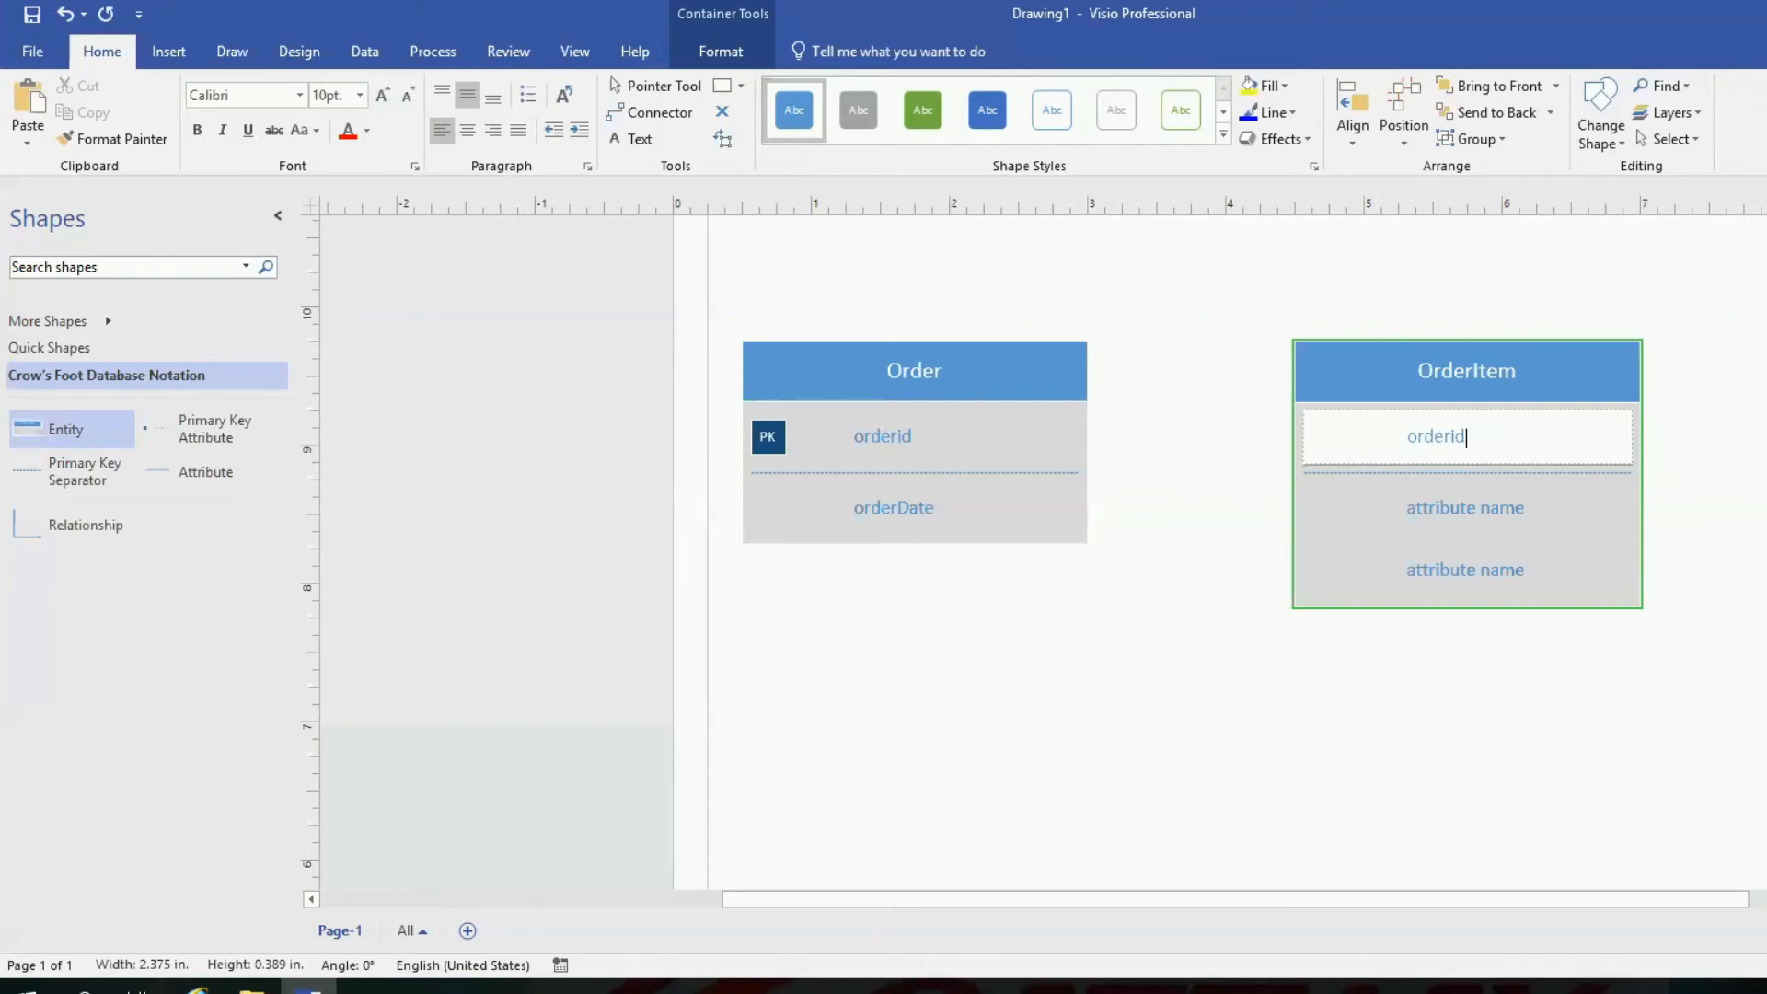
pyautogui.click(1714, 472)
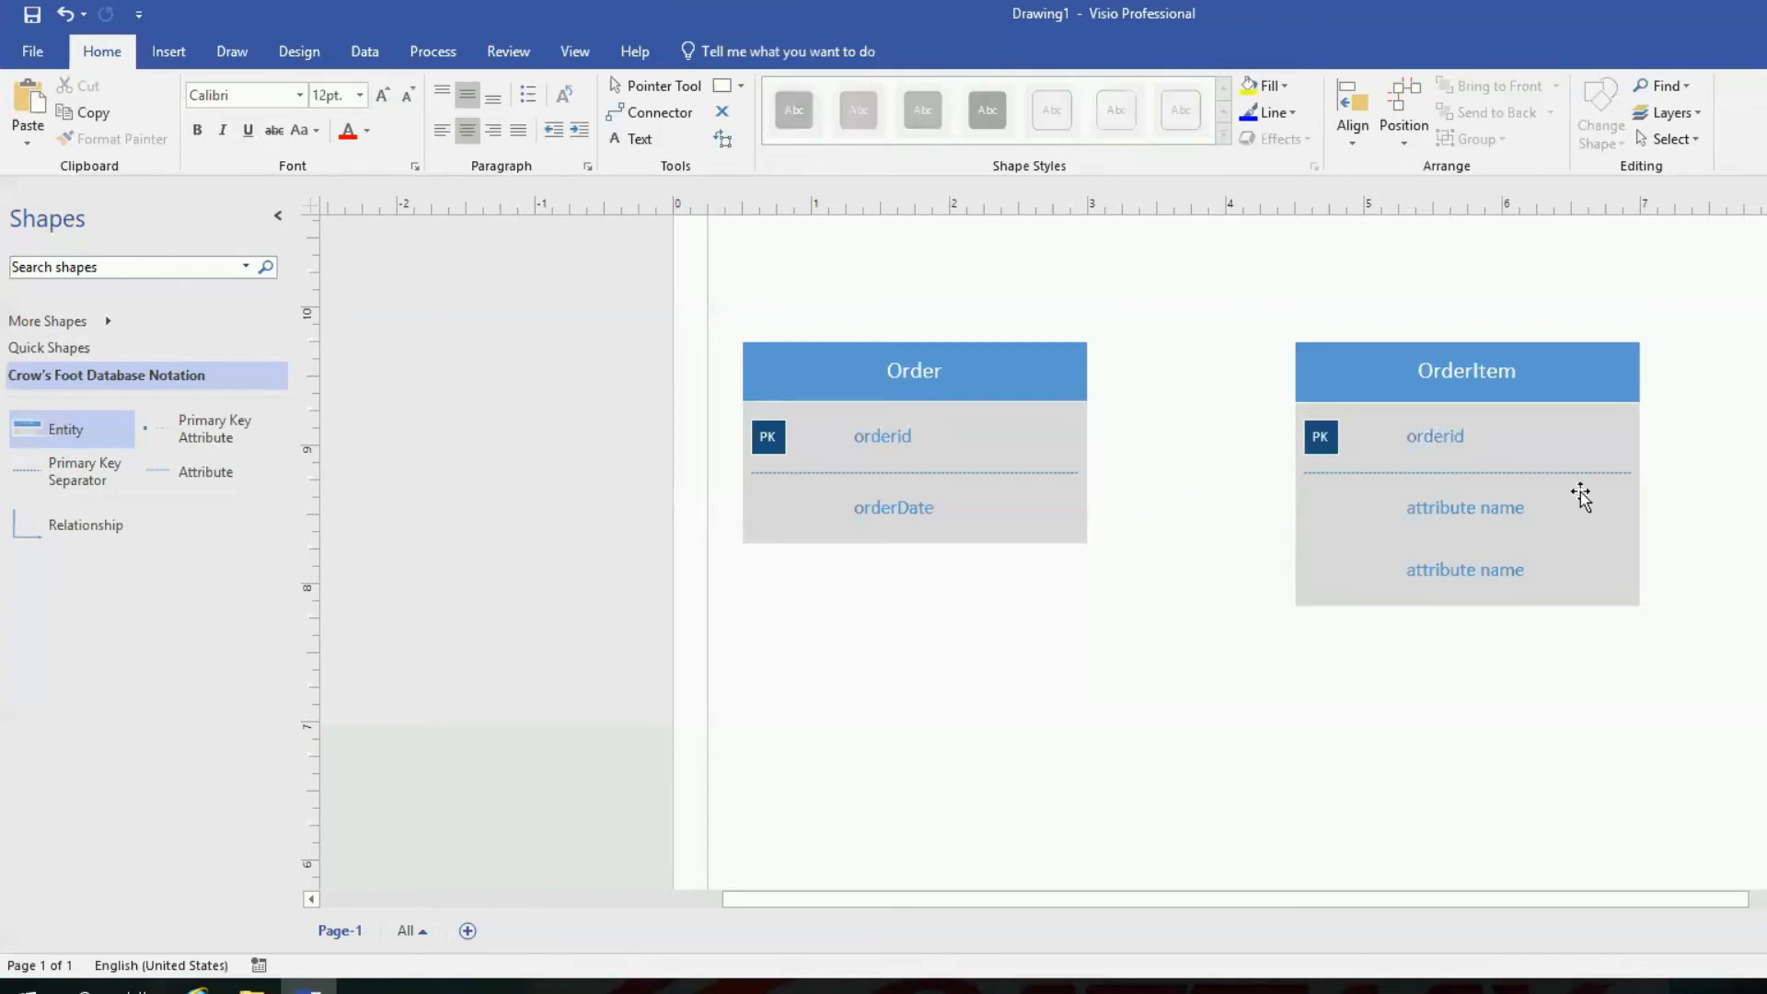
# - Name the first attribute below the primary key separator in the OrderItem entity quantity
pyautogui.doubleClick(1487, 509)
pyautogui.click(1490, 510)
pyautogui.tripleClick(1487, 509)
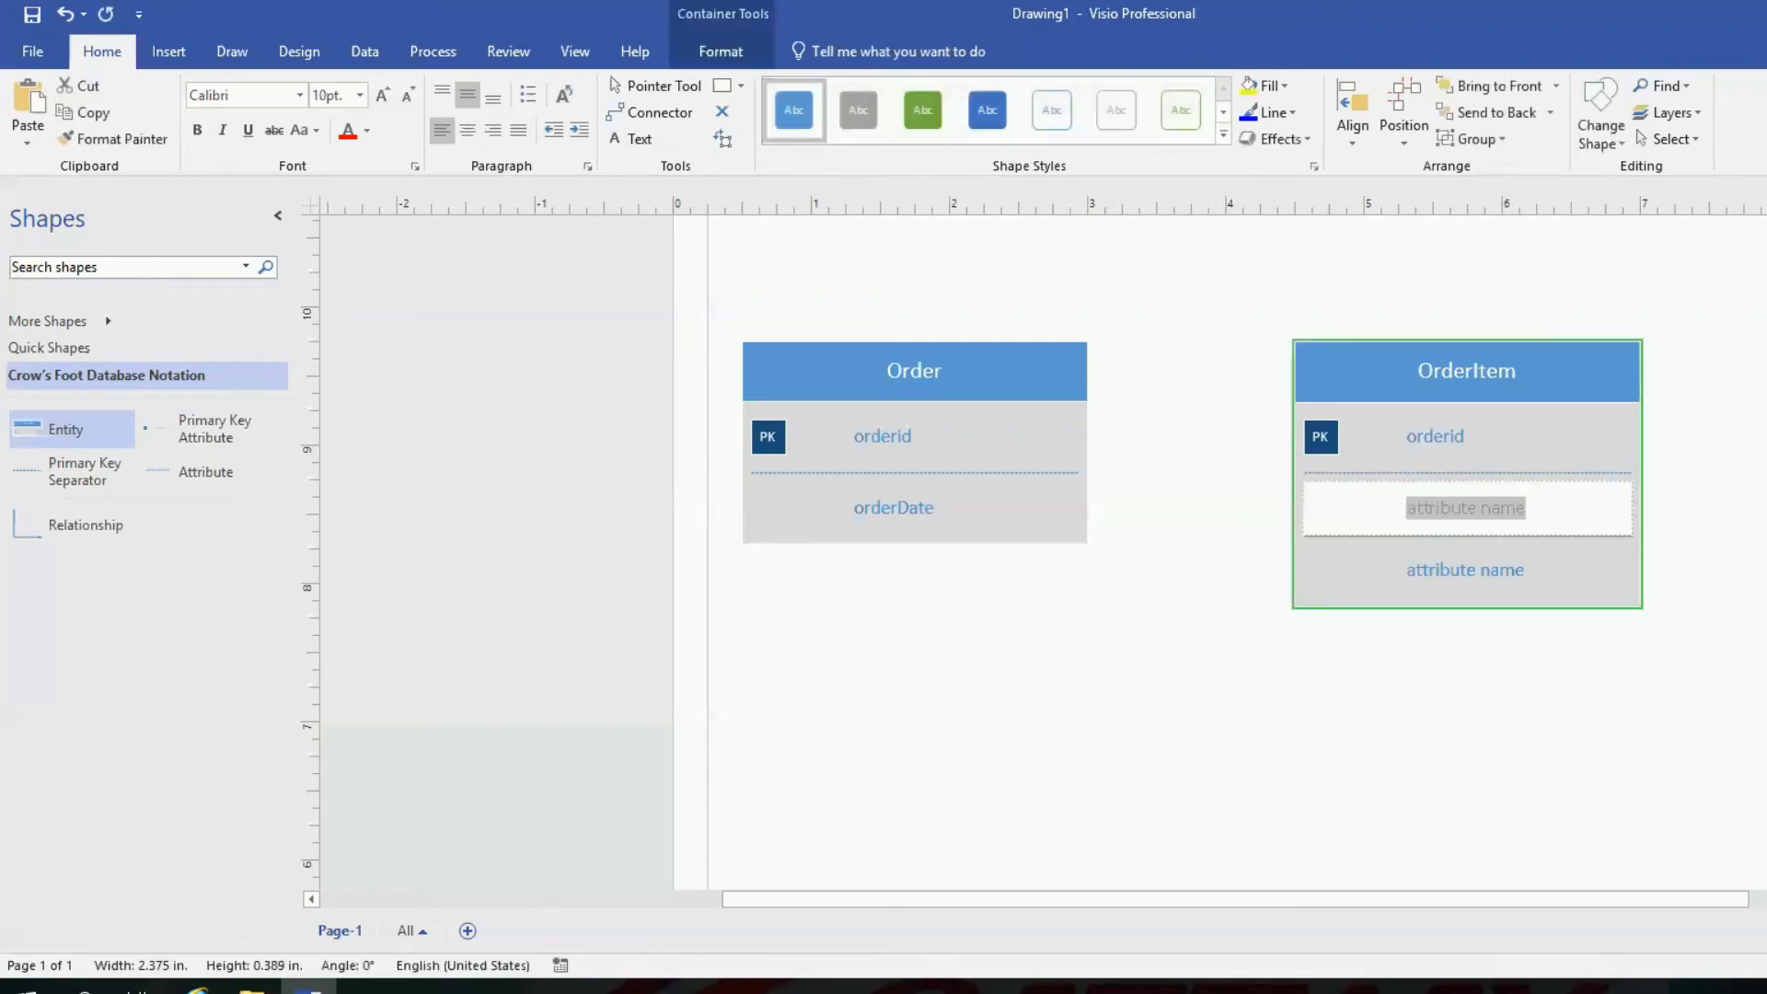
pyautogui.write('quantity')
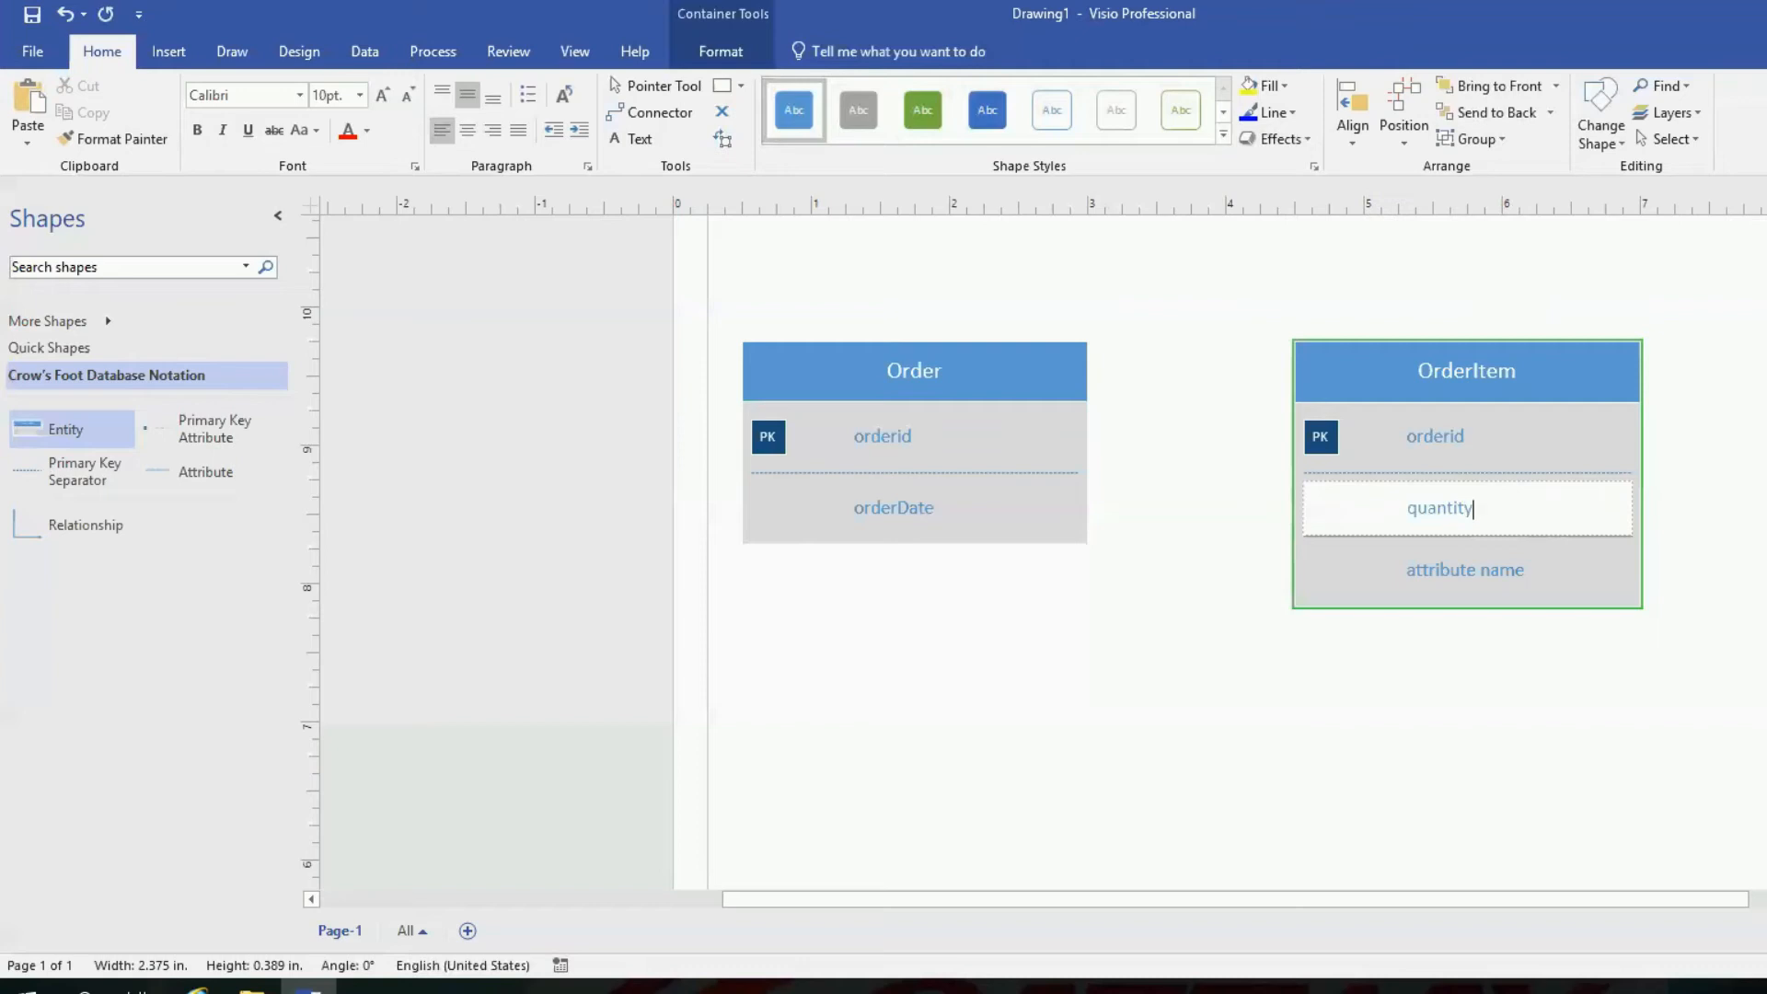
pyautogui.press('Return')
pyautogui.press('BackSpace')
pyautogui.write('\\')
pyautogui.click(1724, 610)
pyautogui.click(1520, 512)
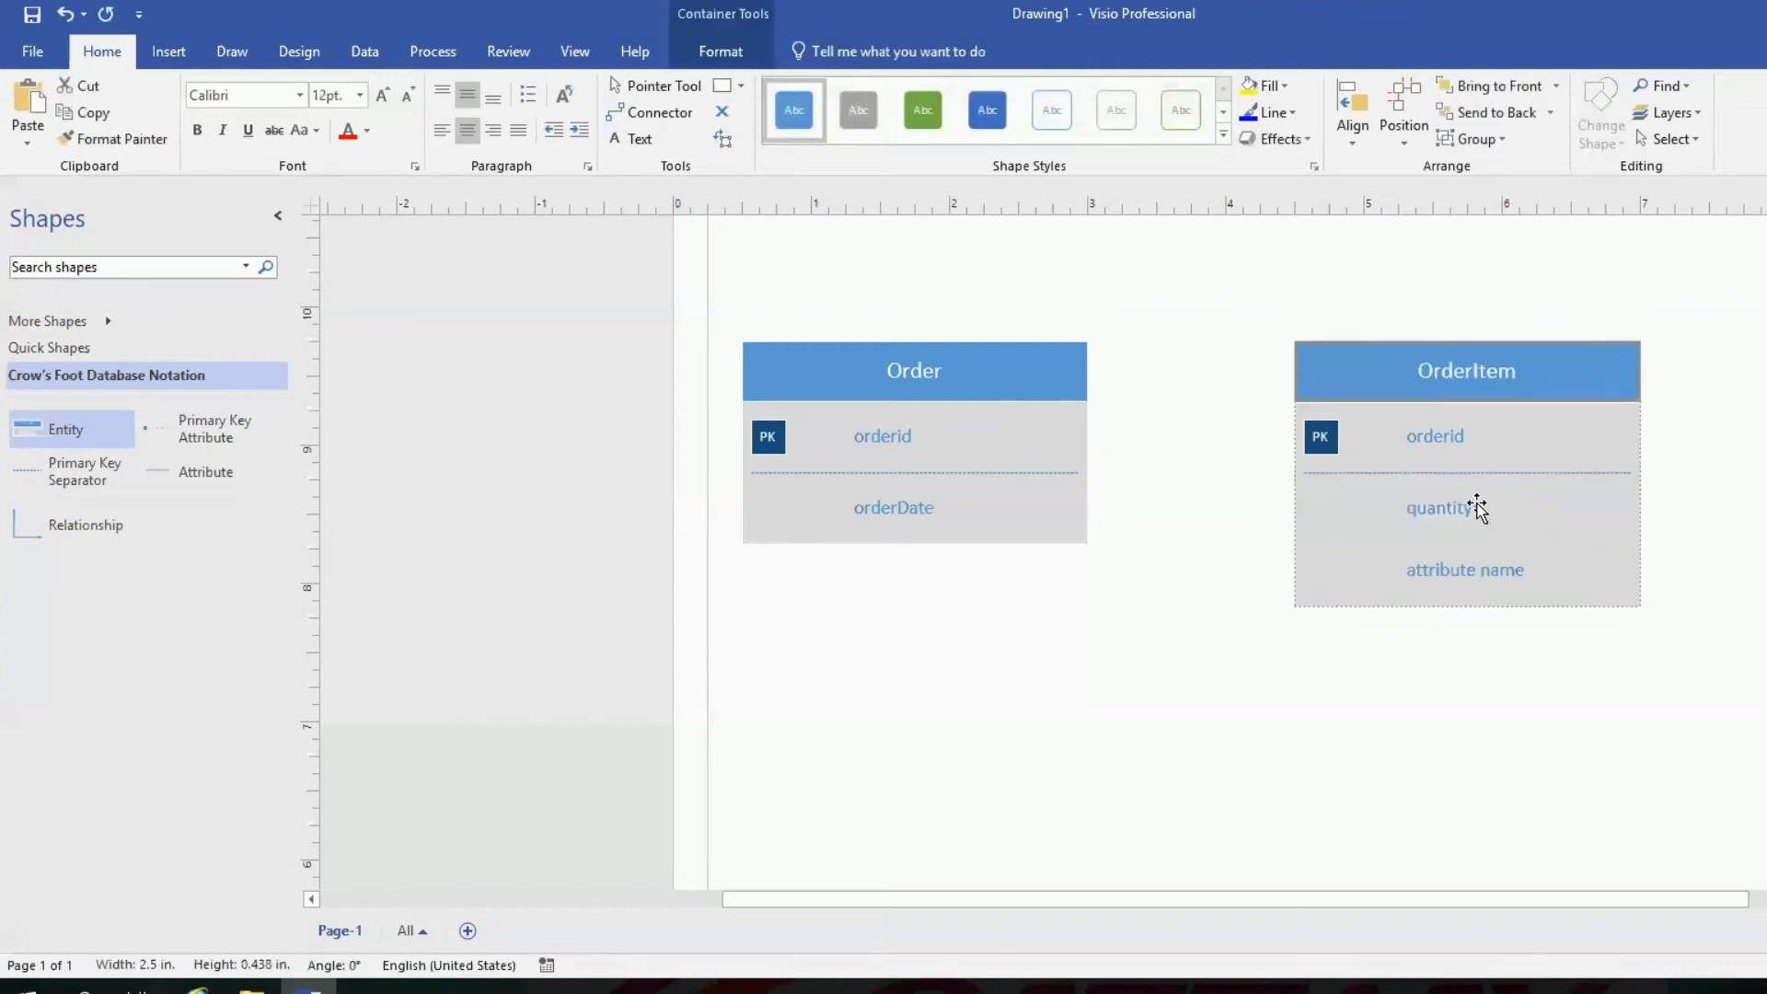
pyautogui.doubleClick(1472, 508)
pyautogui.press('End')
pyautogui.press('BackSpace')
# - Delete the unused placeholder attribute below quantity from the OrderItem entity
pyautogui.click(1562, 578)
pyautogui.click(1561, 578)
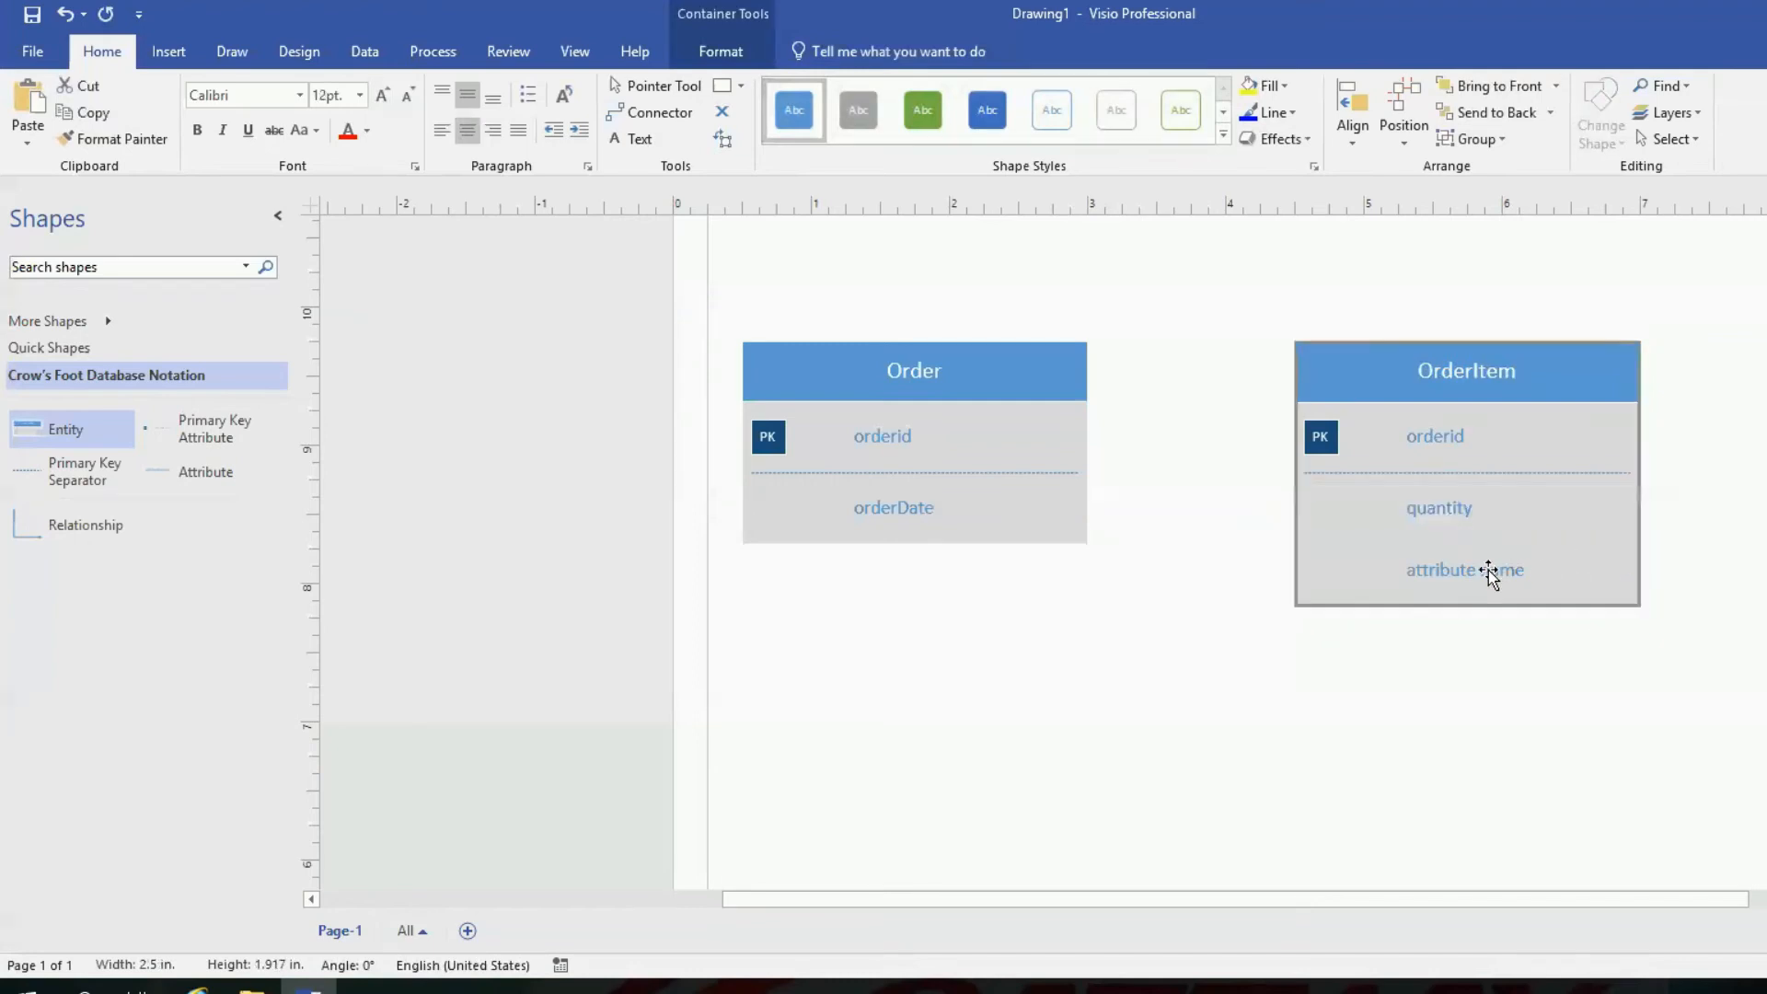
pyautogui.click(1472, 572)
pyautogui.press('Delete')
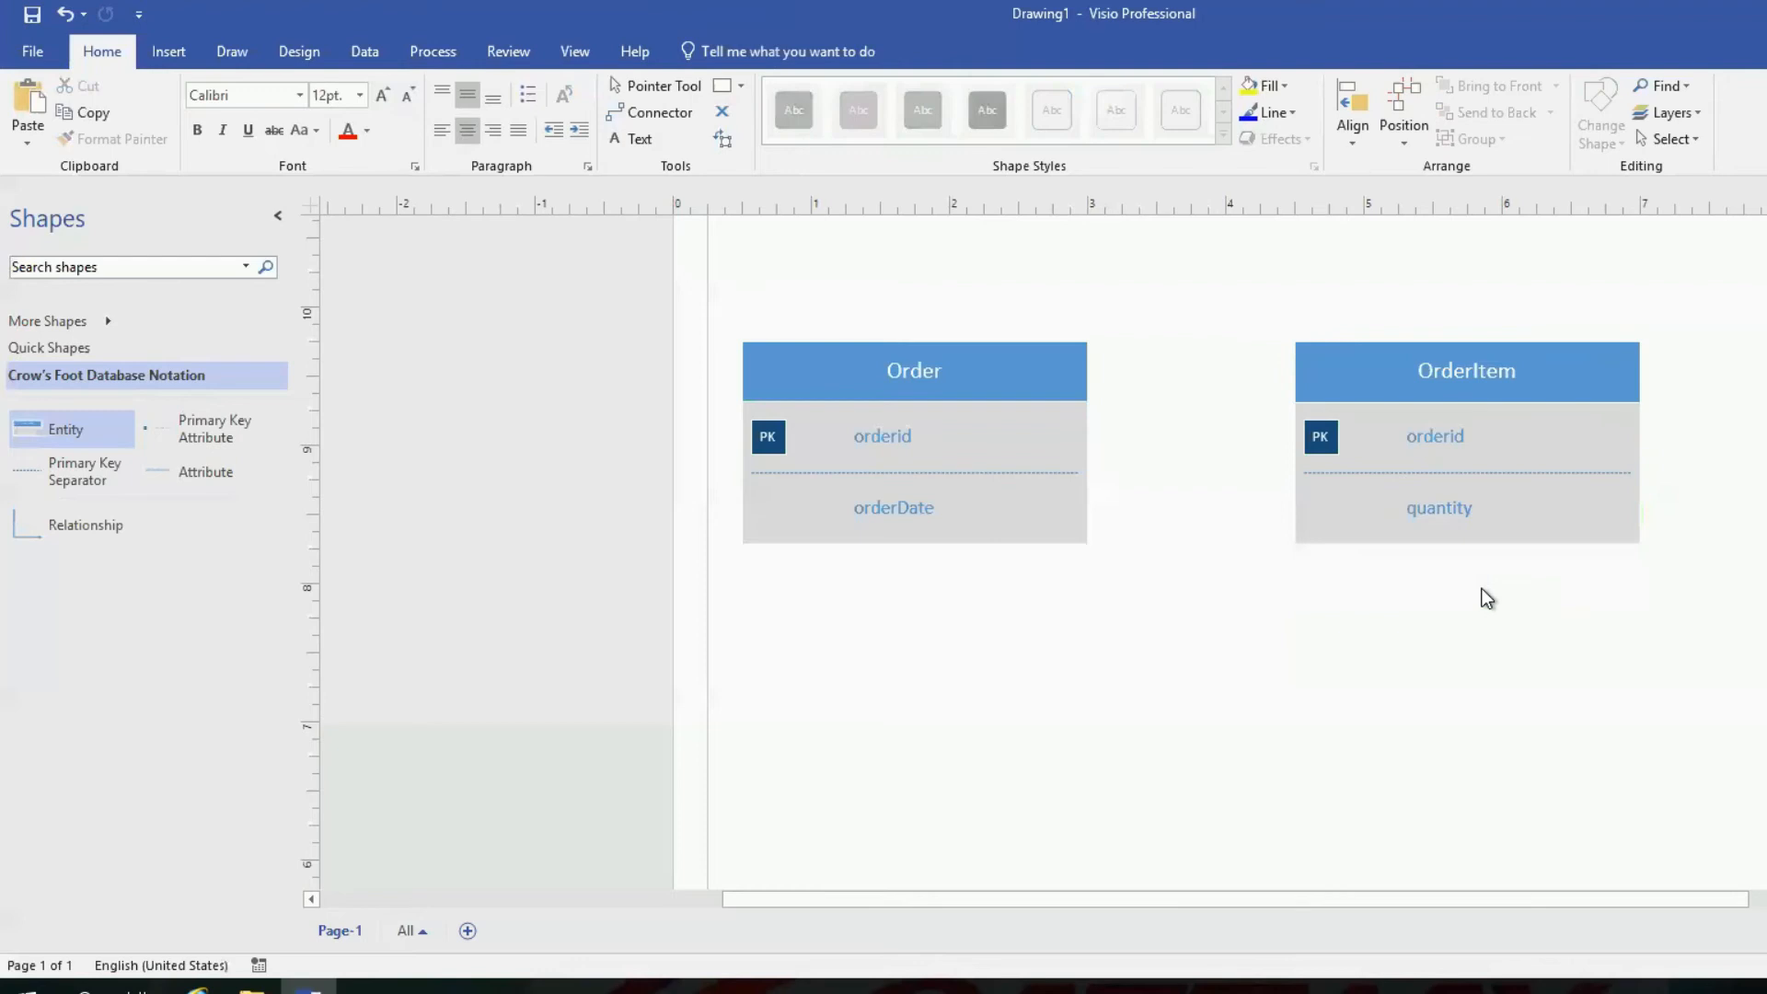
# - Set the orderid attribute of the OrderItem entity as a foreign key in addition to its primary key role
pyautogui.click(1462, 442)
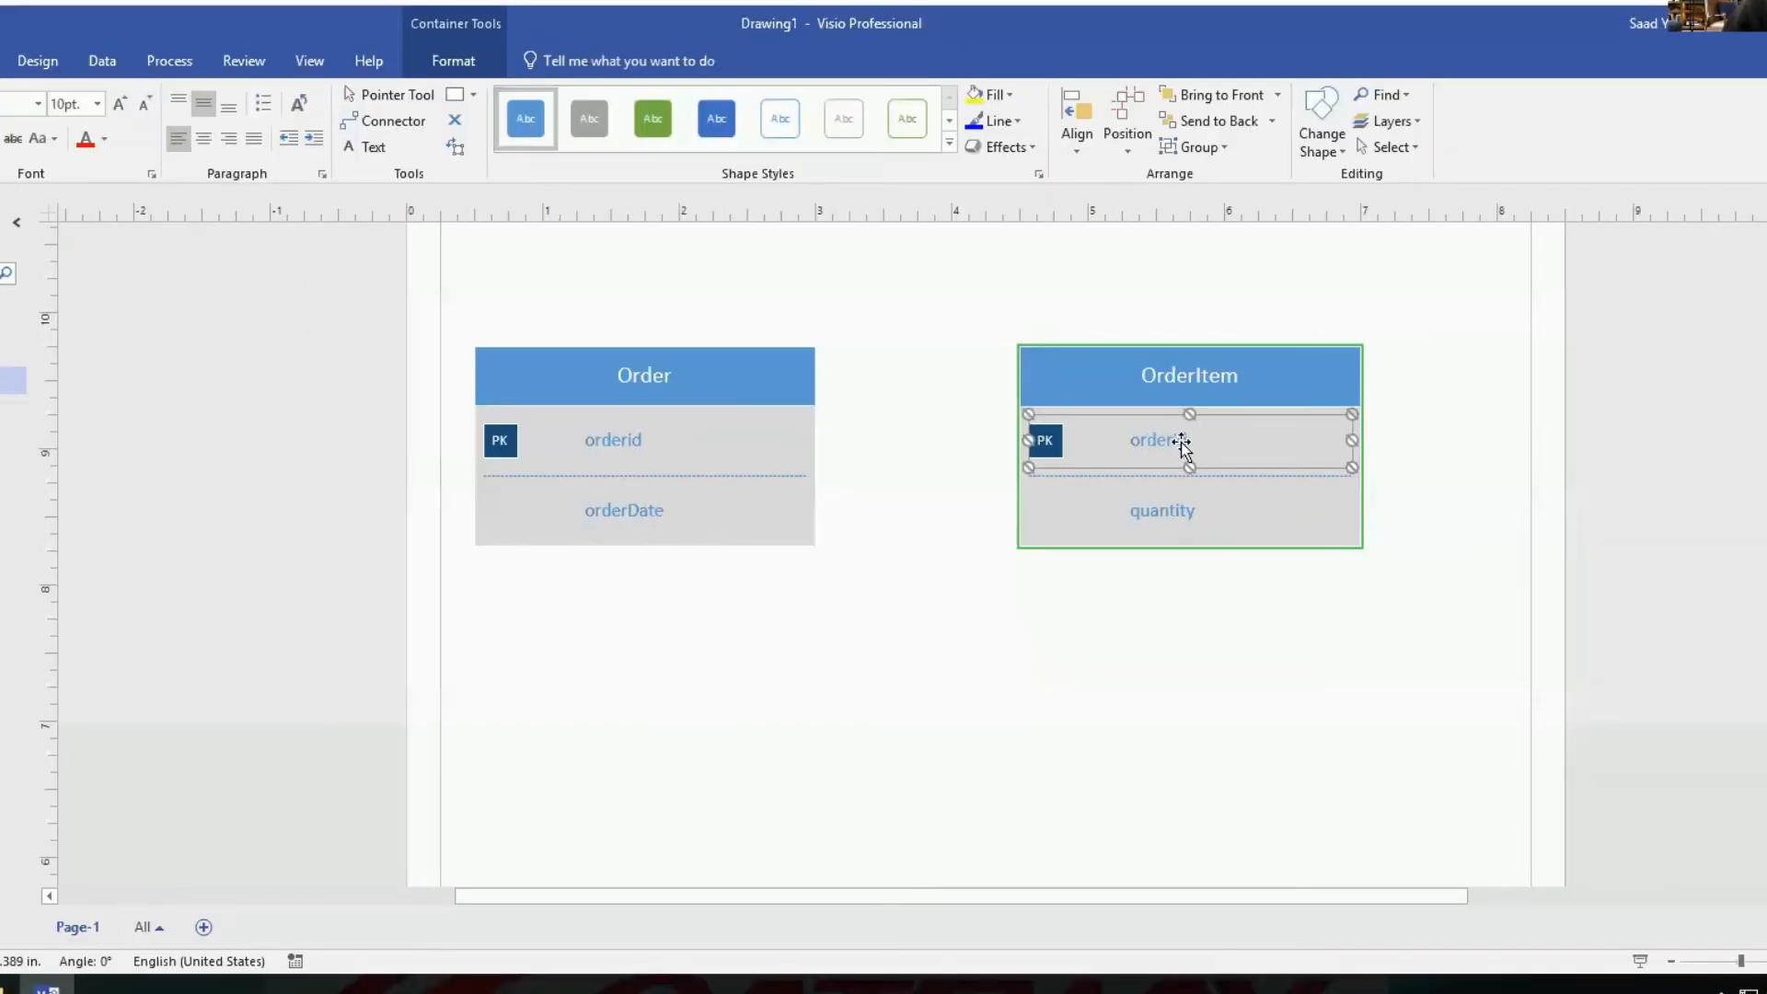
pyautogui.rightClick(1184, 444)
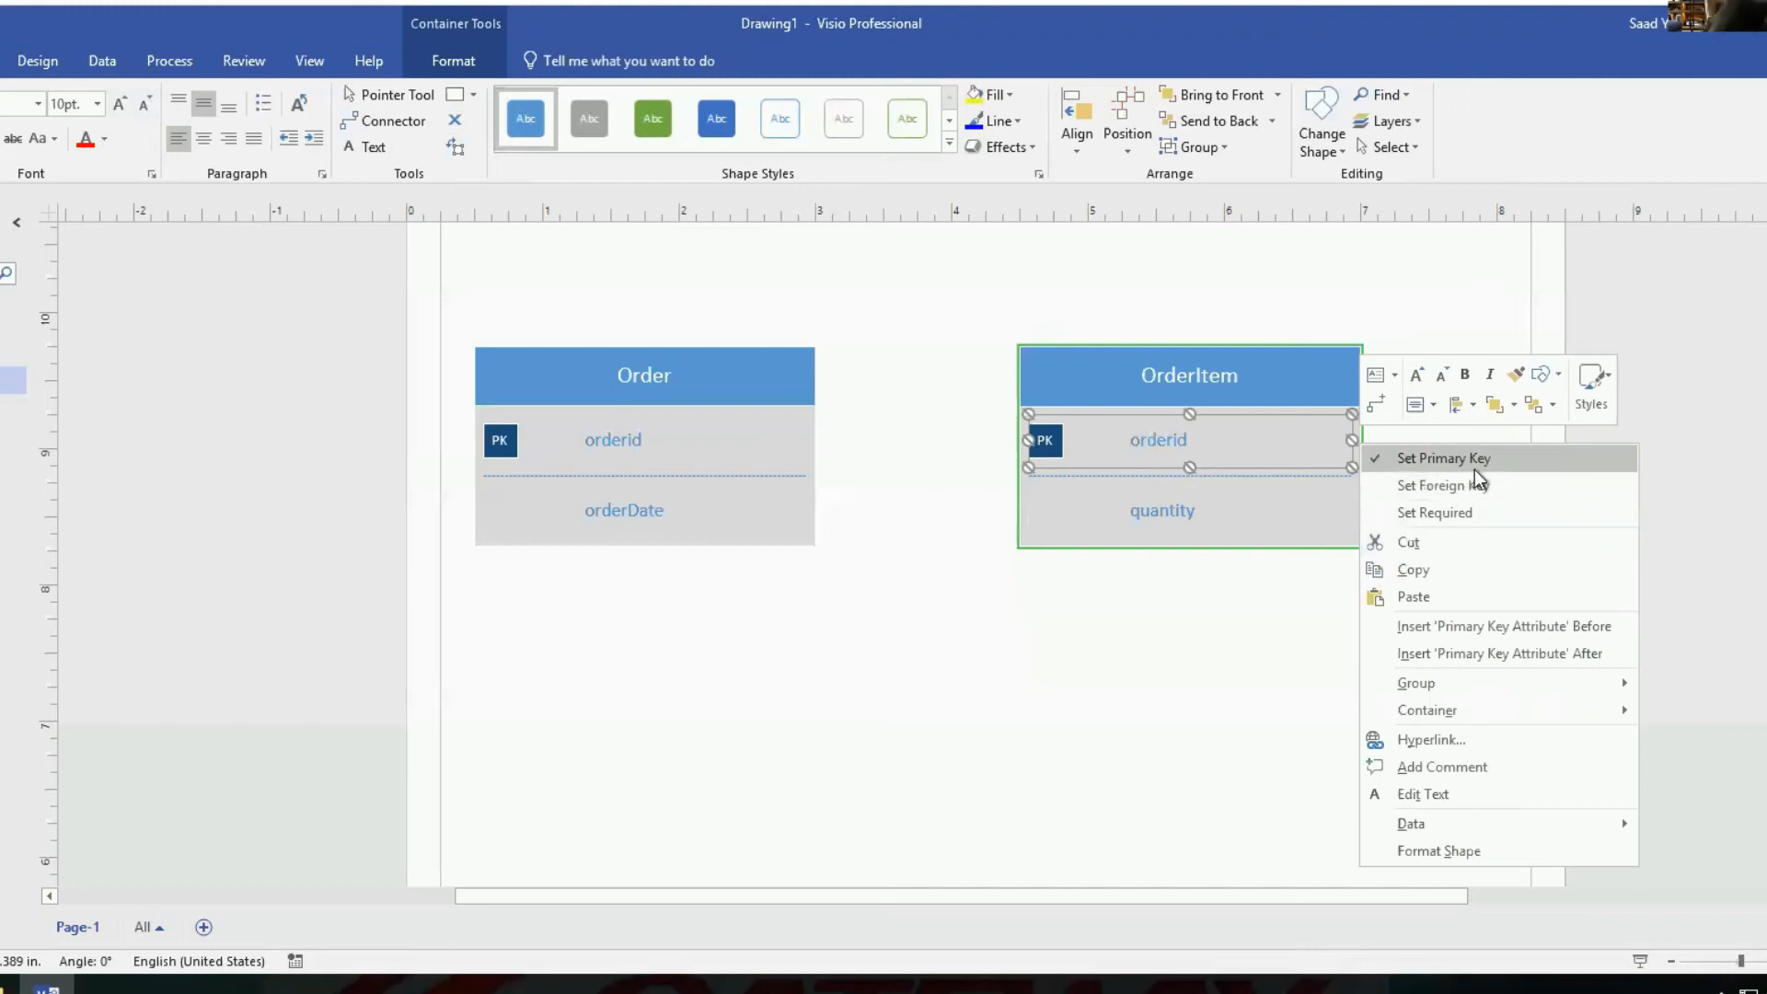
pyautogui.click(1451, 491)
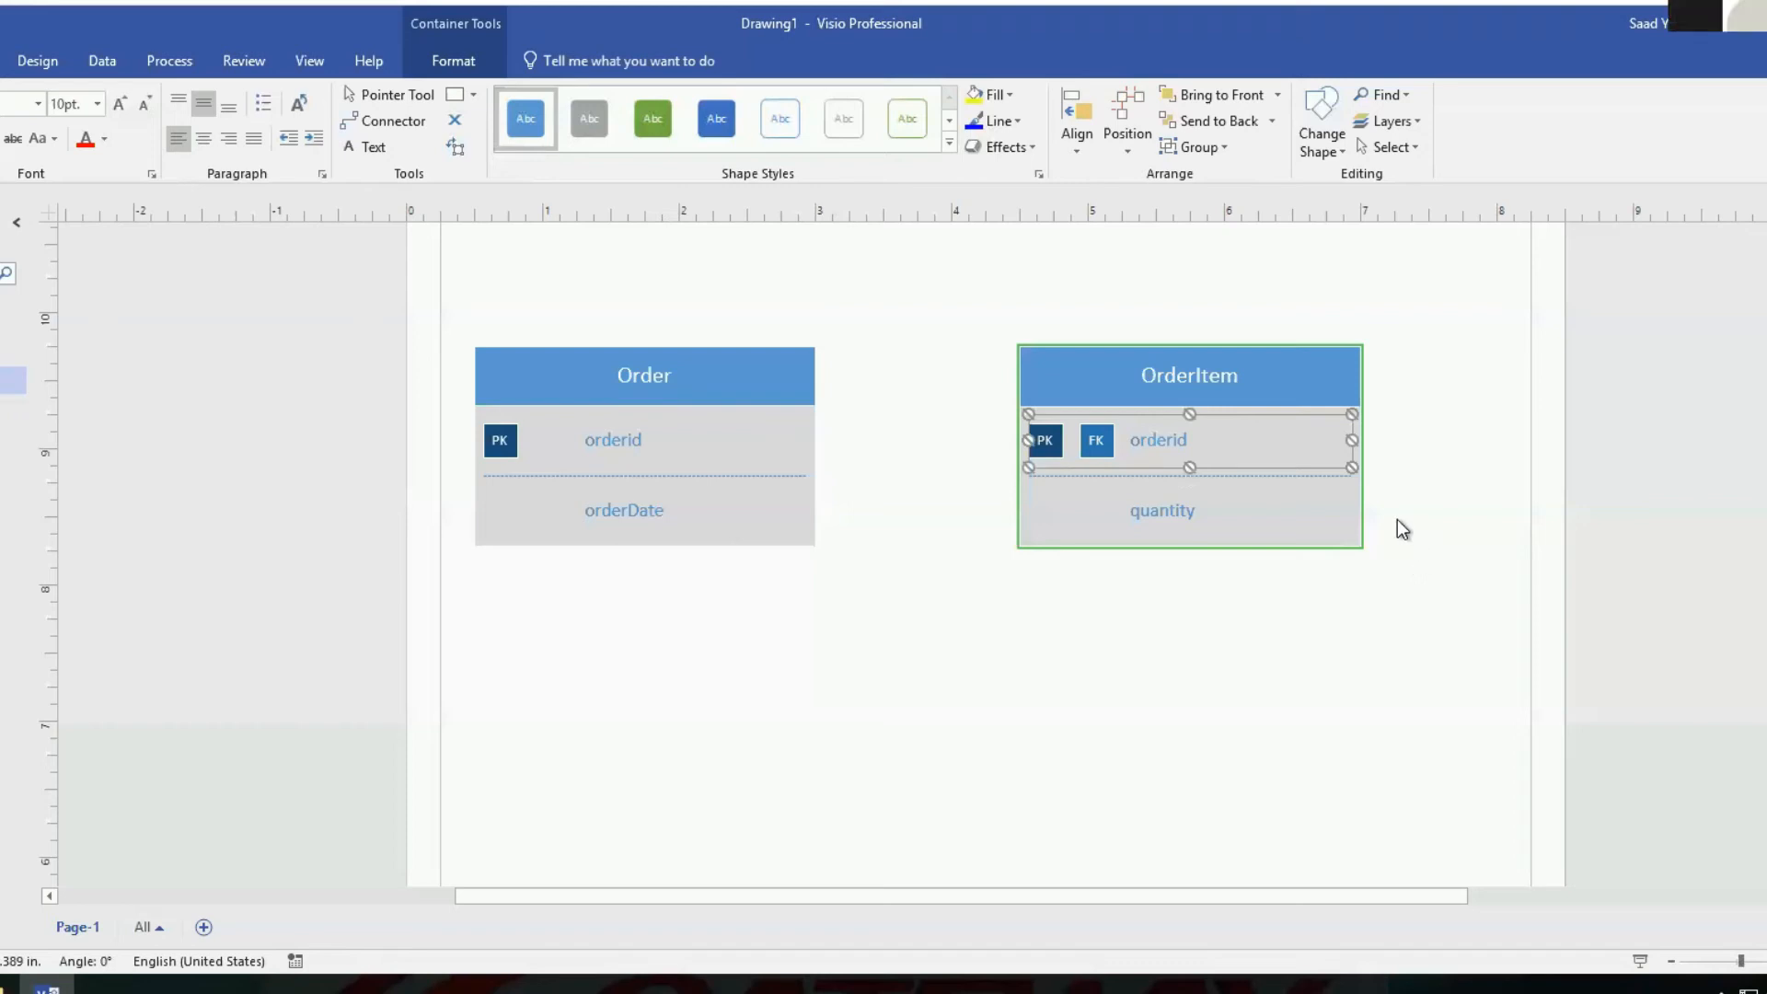
pyautogui.rightClick(1188, 449)
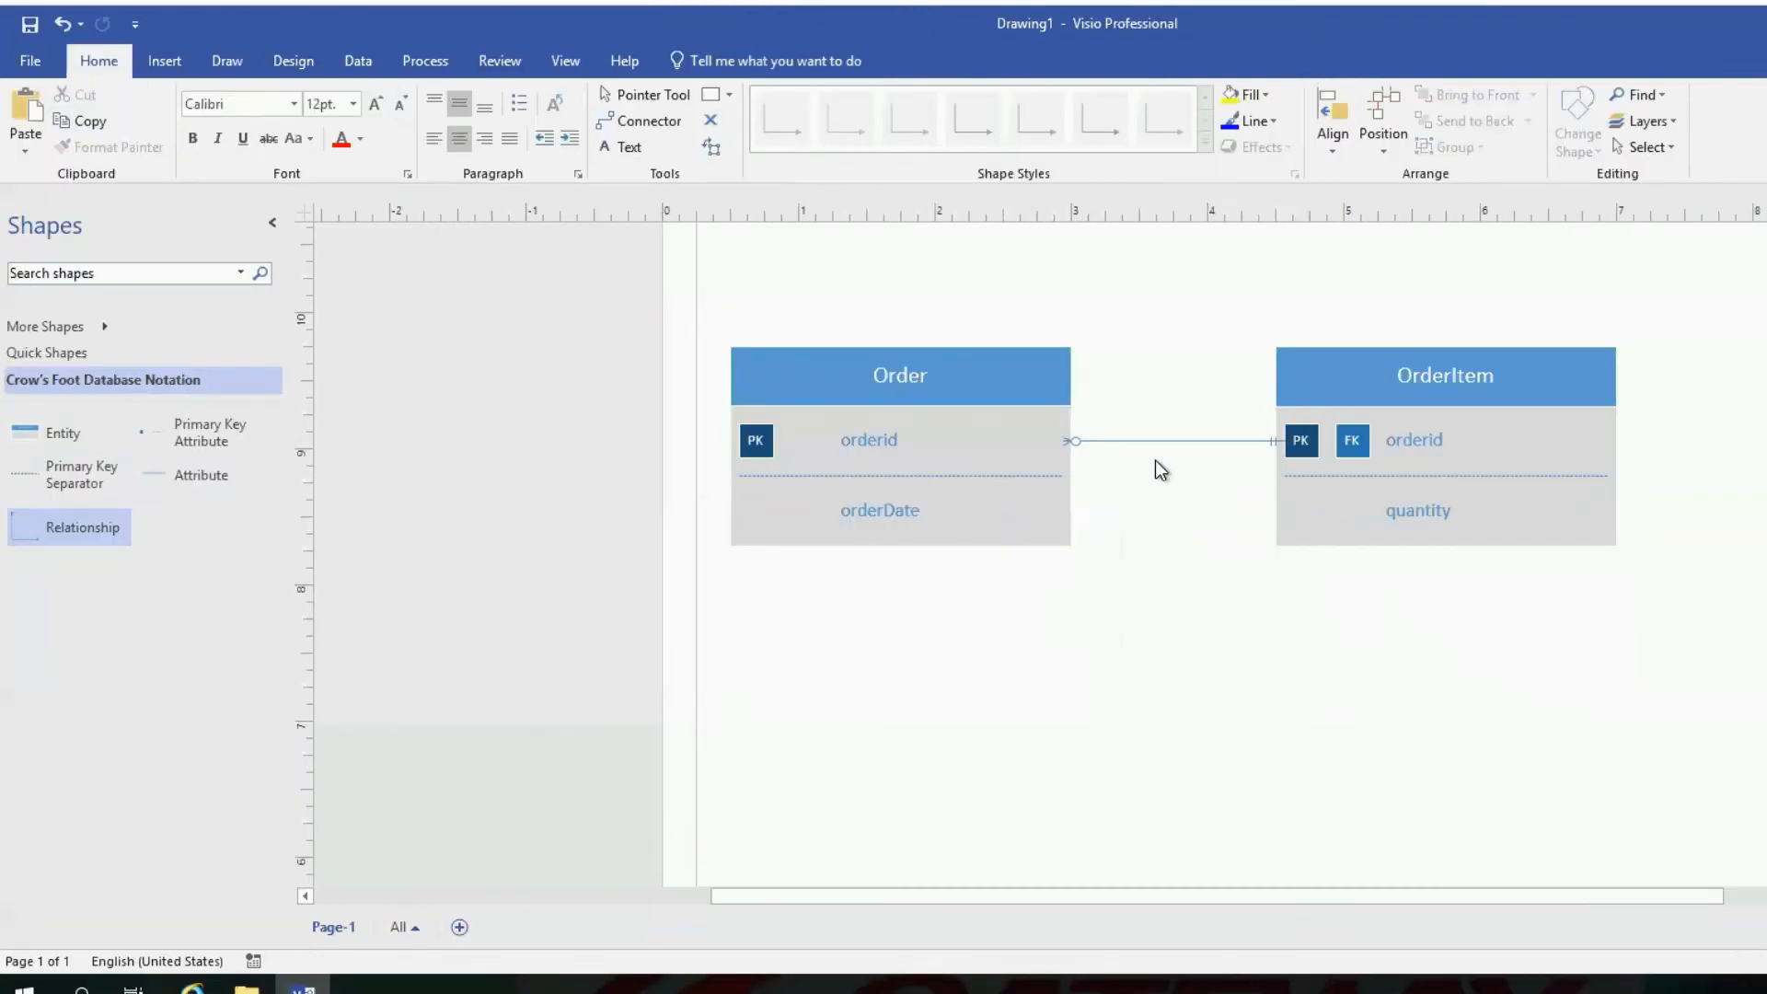
# - Undo the relationship line's connections to the Order and OrderItem entities
pyautogui.hotkey('ctrl', 'z')
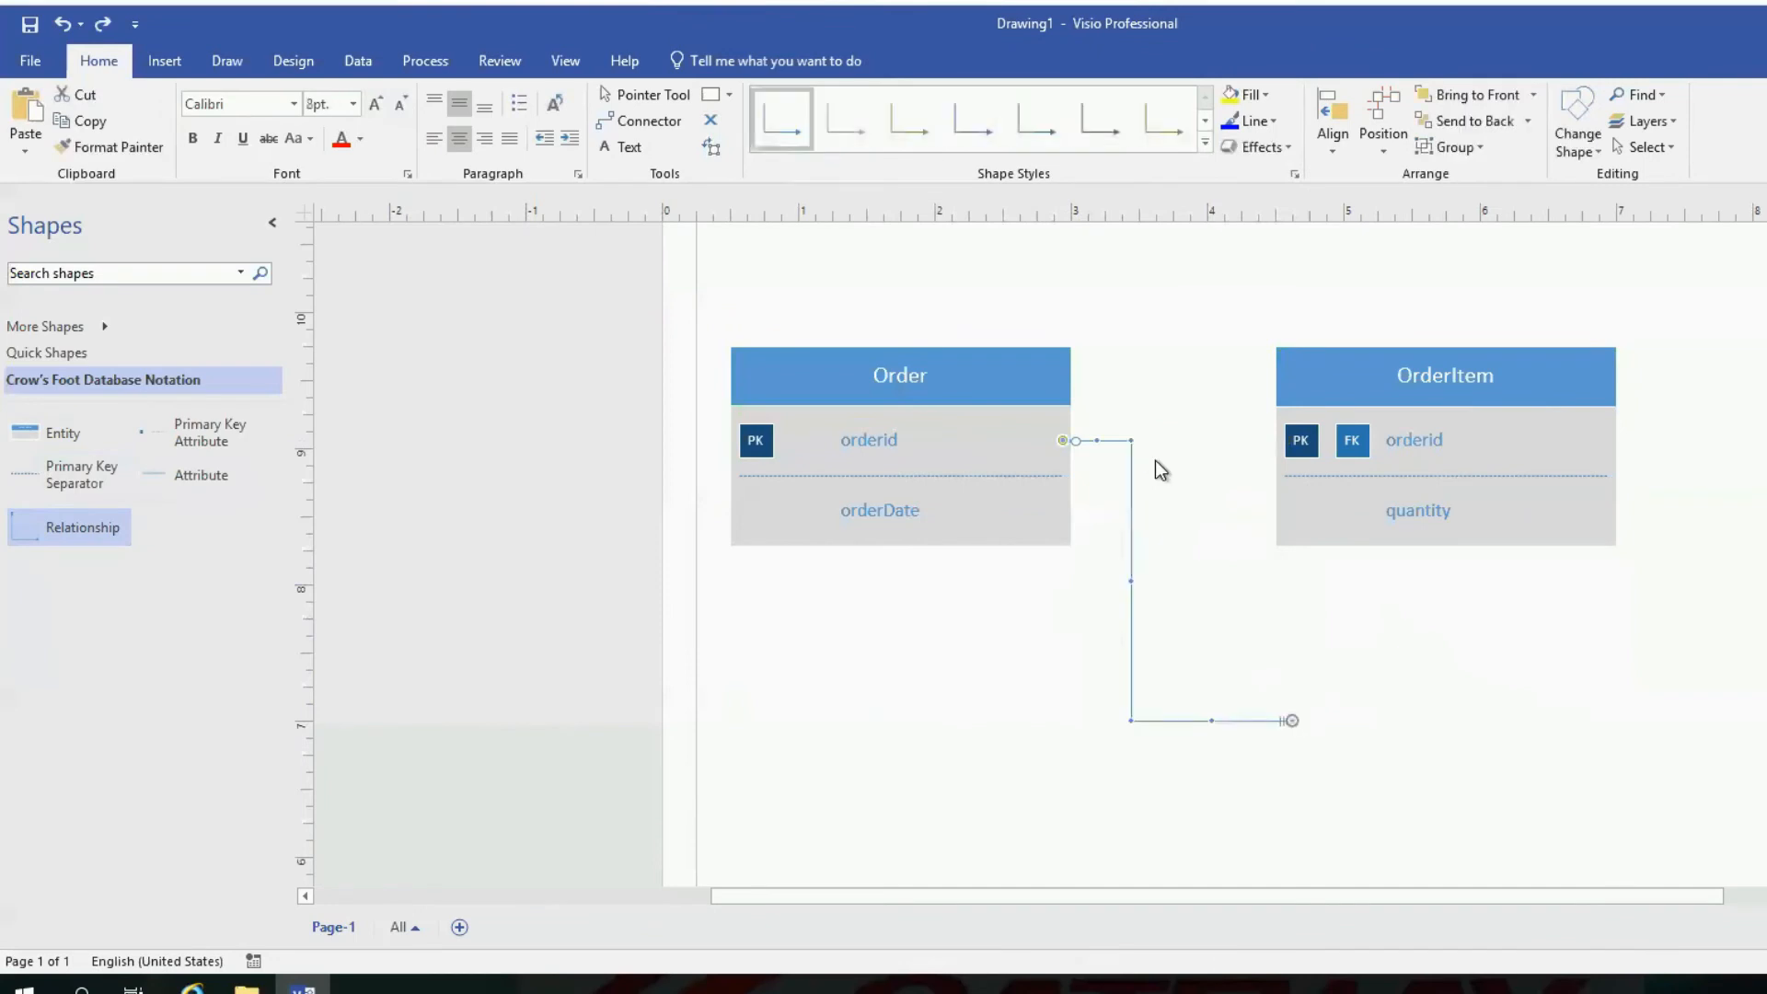
pyautogui.hotkey('ctrl', 'z')
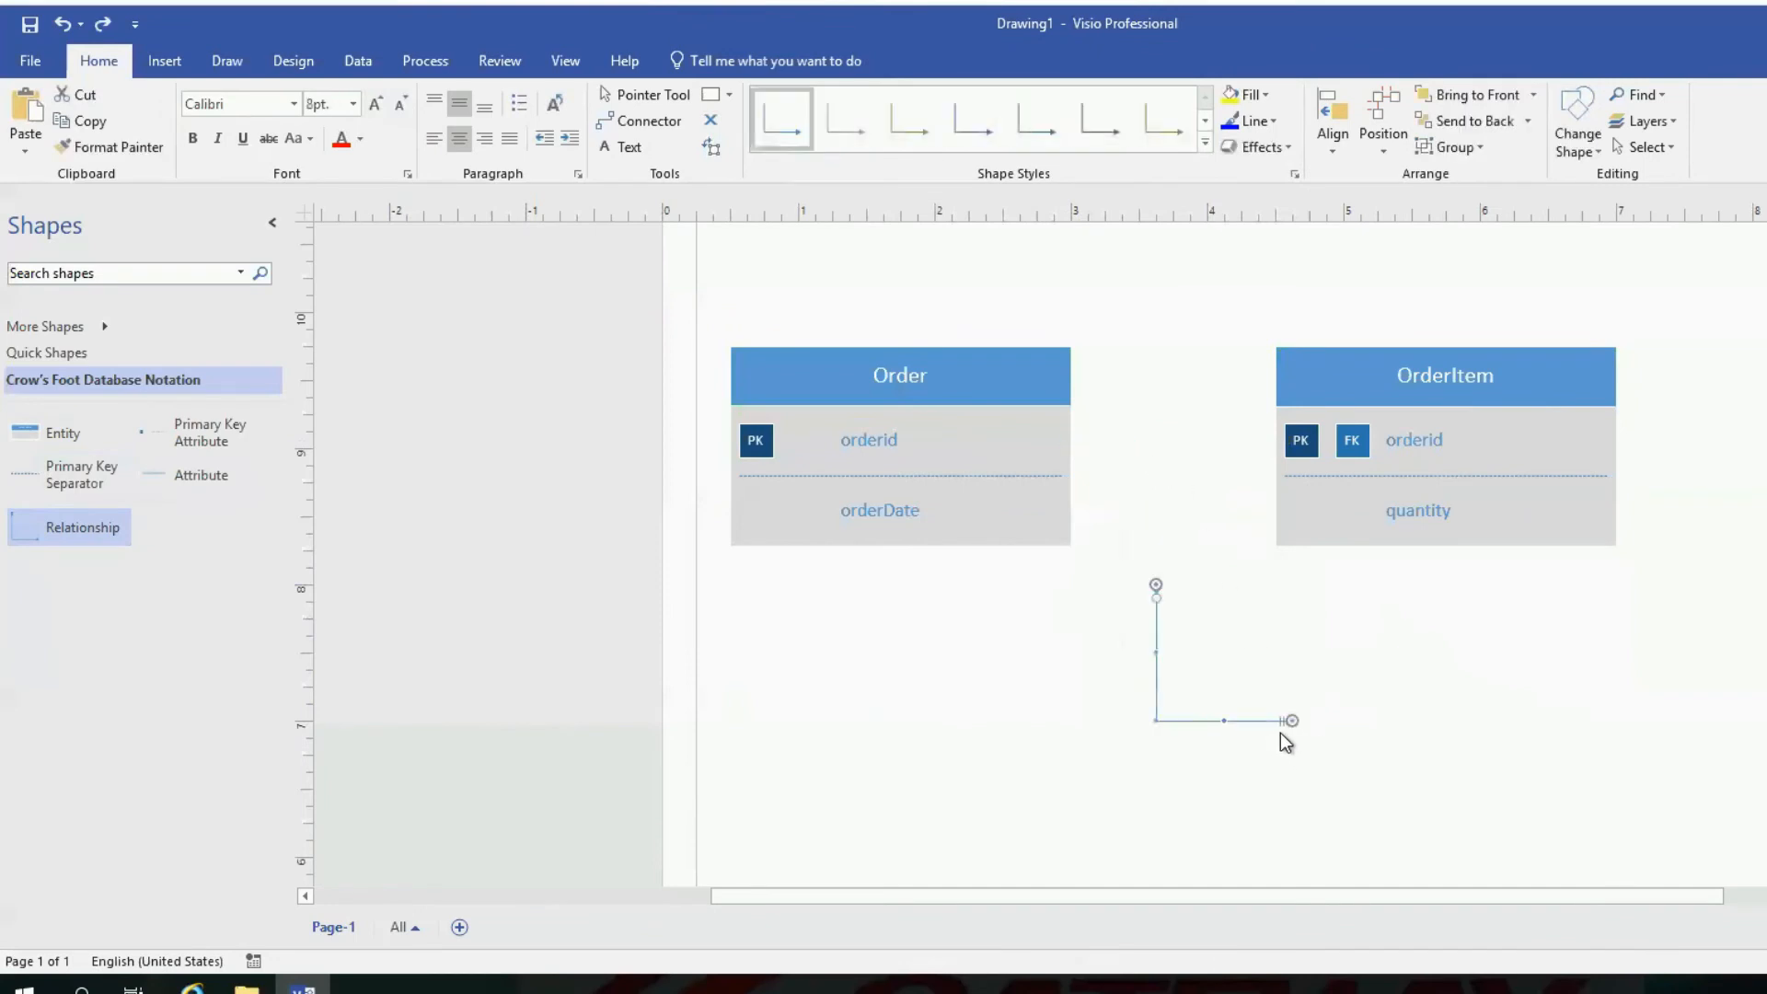
pyautogui.moveTo(1290, 723); pyautogui.dragTo(1309, 755)
pyautogui.click(1249, 686)
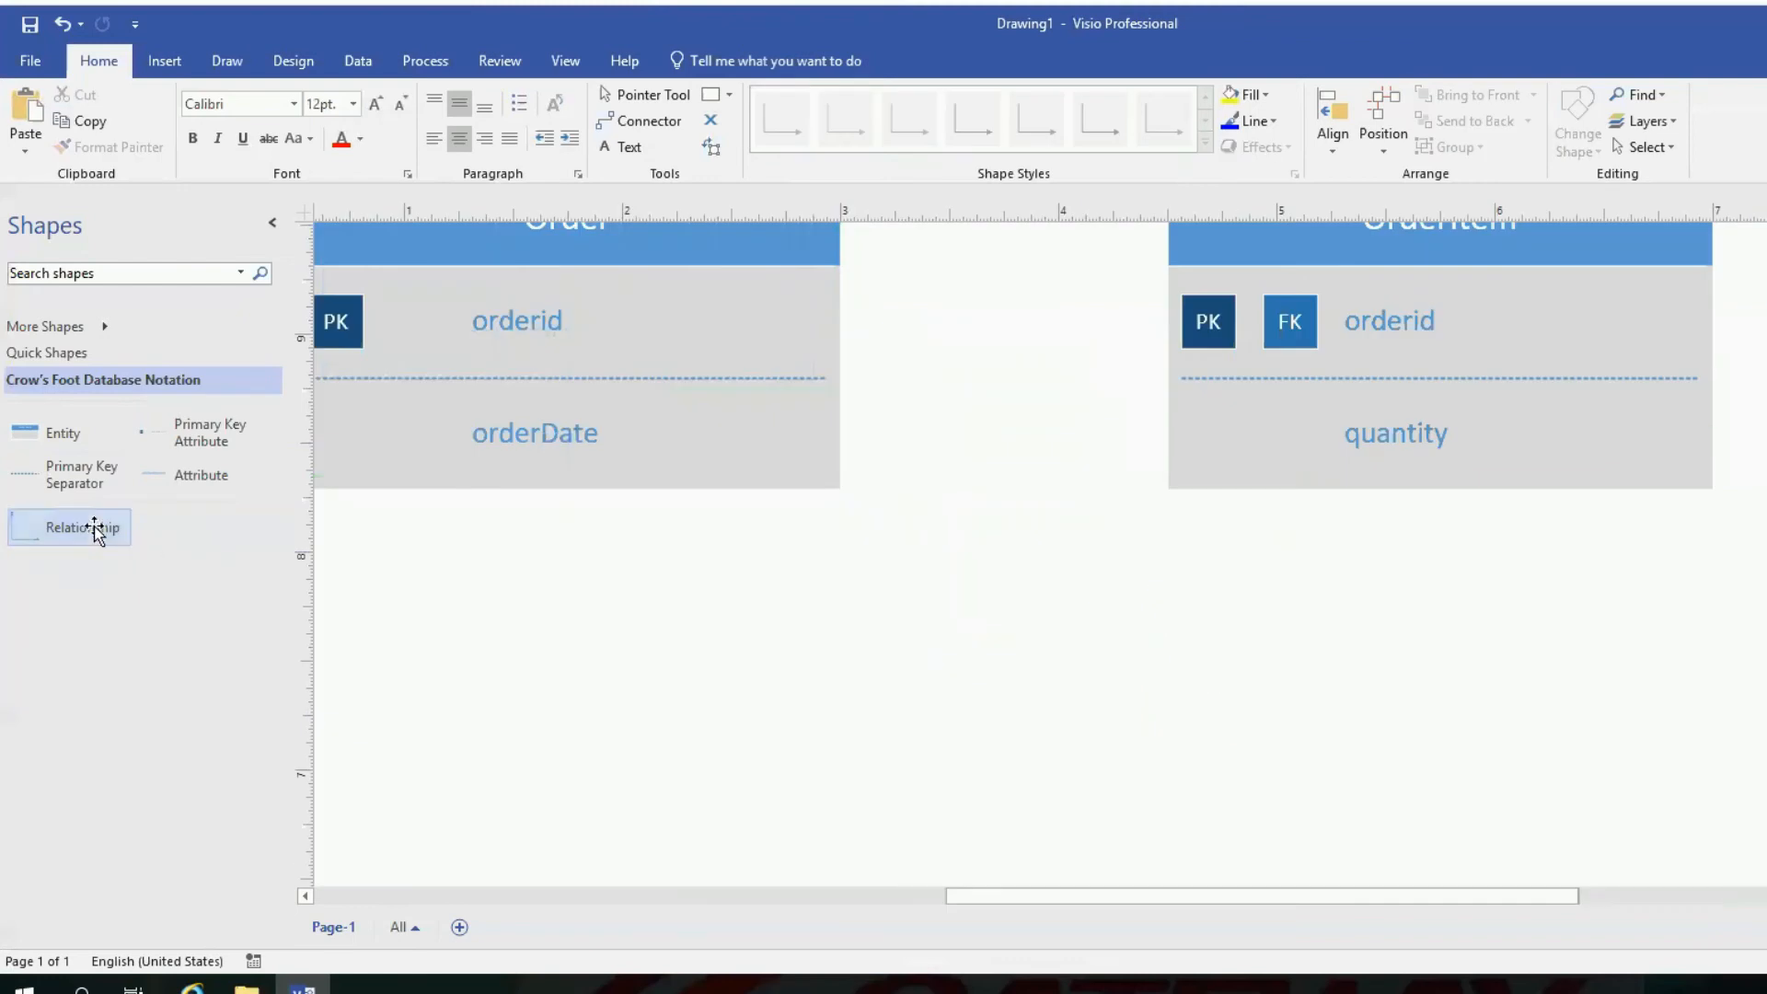
# - Add a Relationship shape, attaching its one end to orderid in Order and its zero-or-more end to orderid in OrderItem
pyautogui.moveTo(94, 526); pyautogui.dragTo(1090, 615)
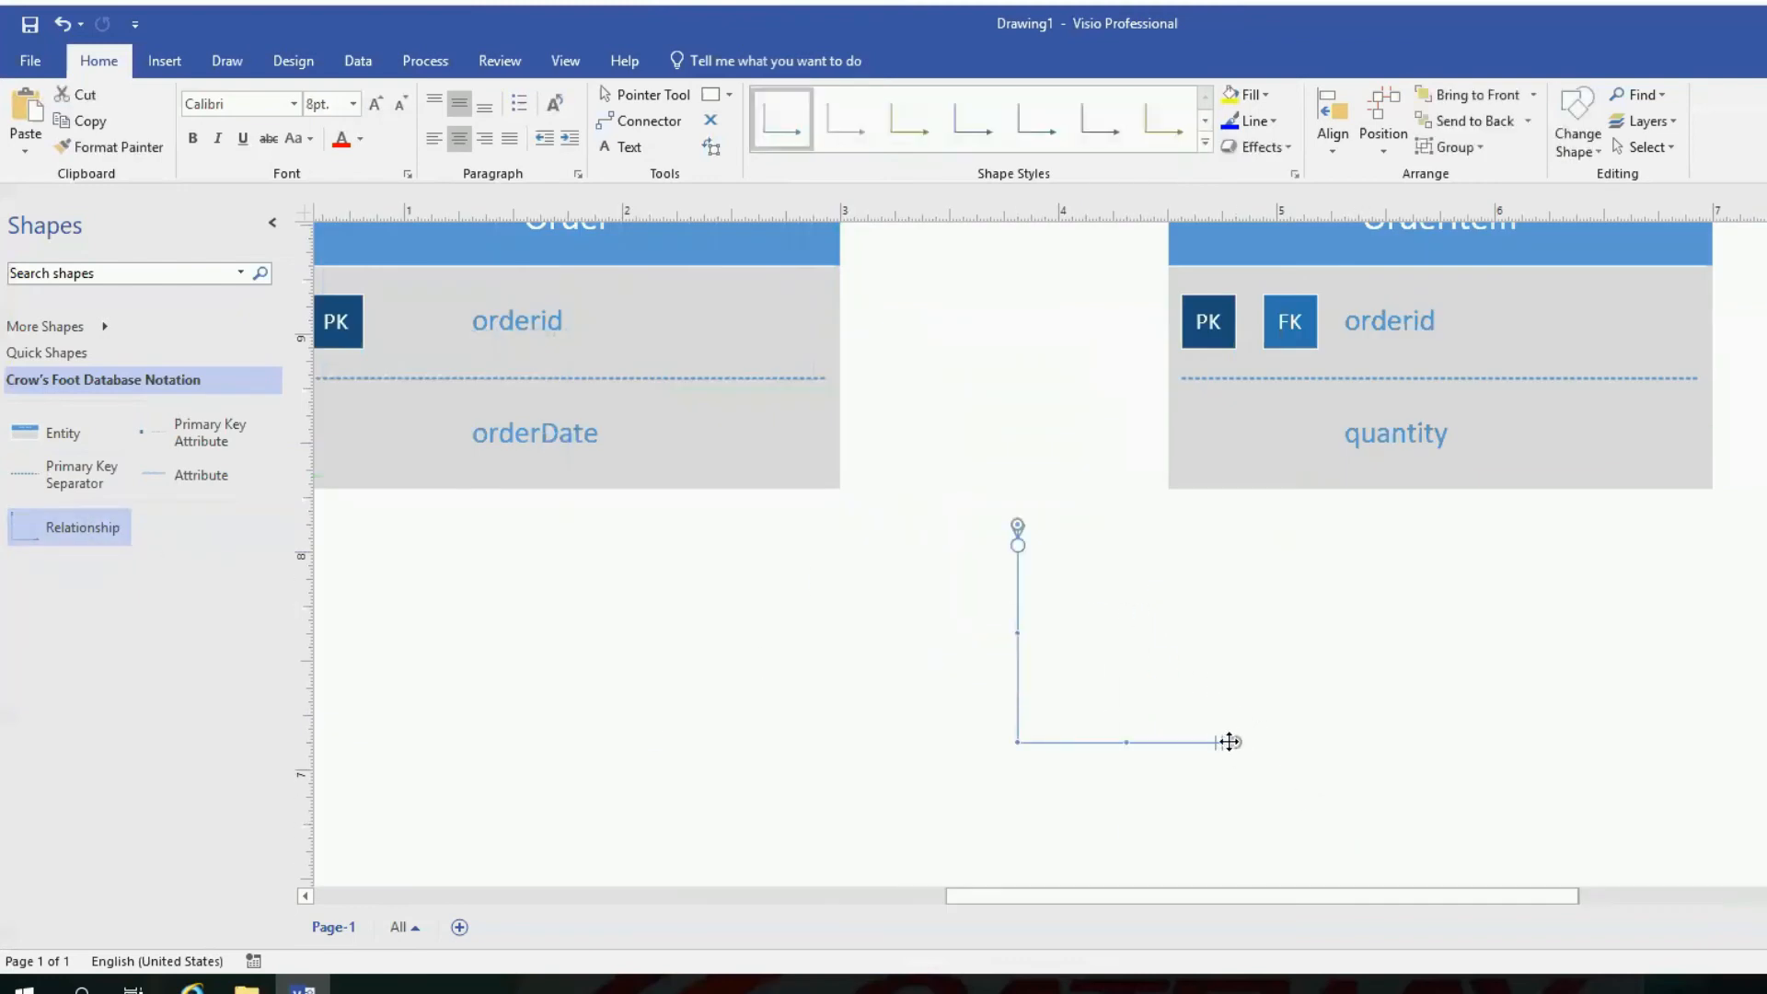
pyautogui.moveTo(1035, 394); pyautogui.dragTo(763, 308)
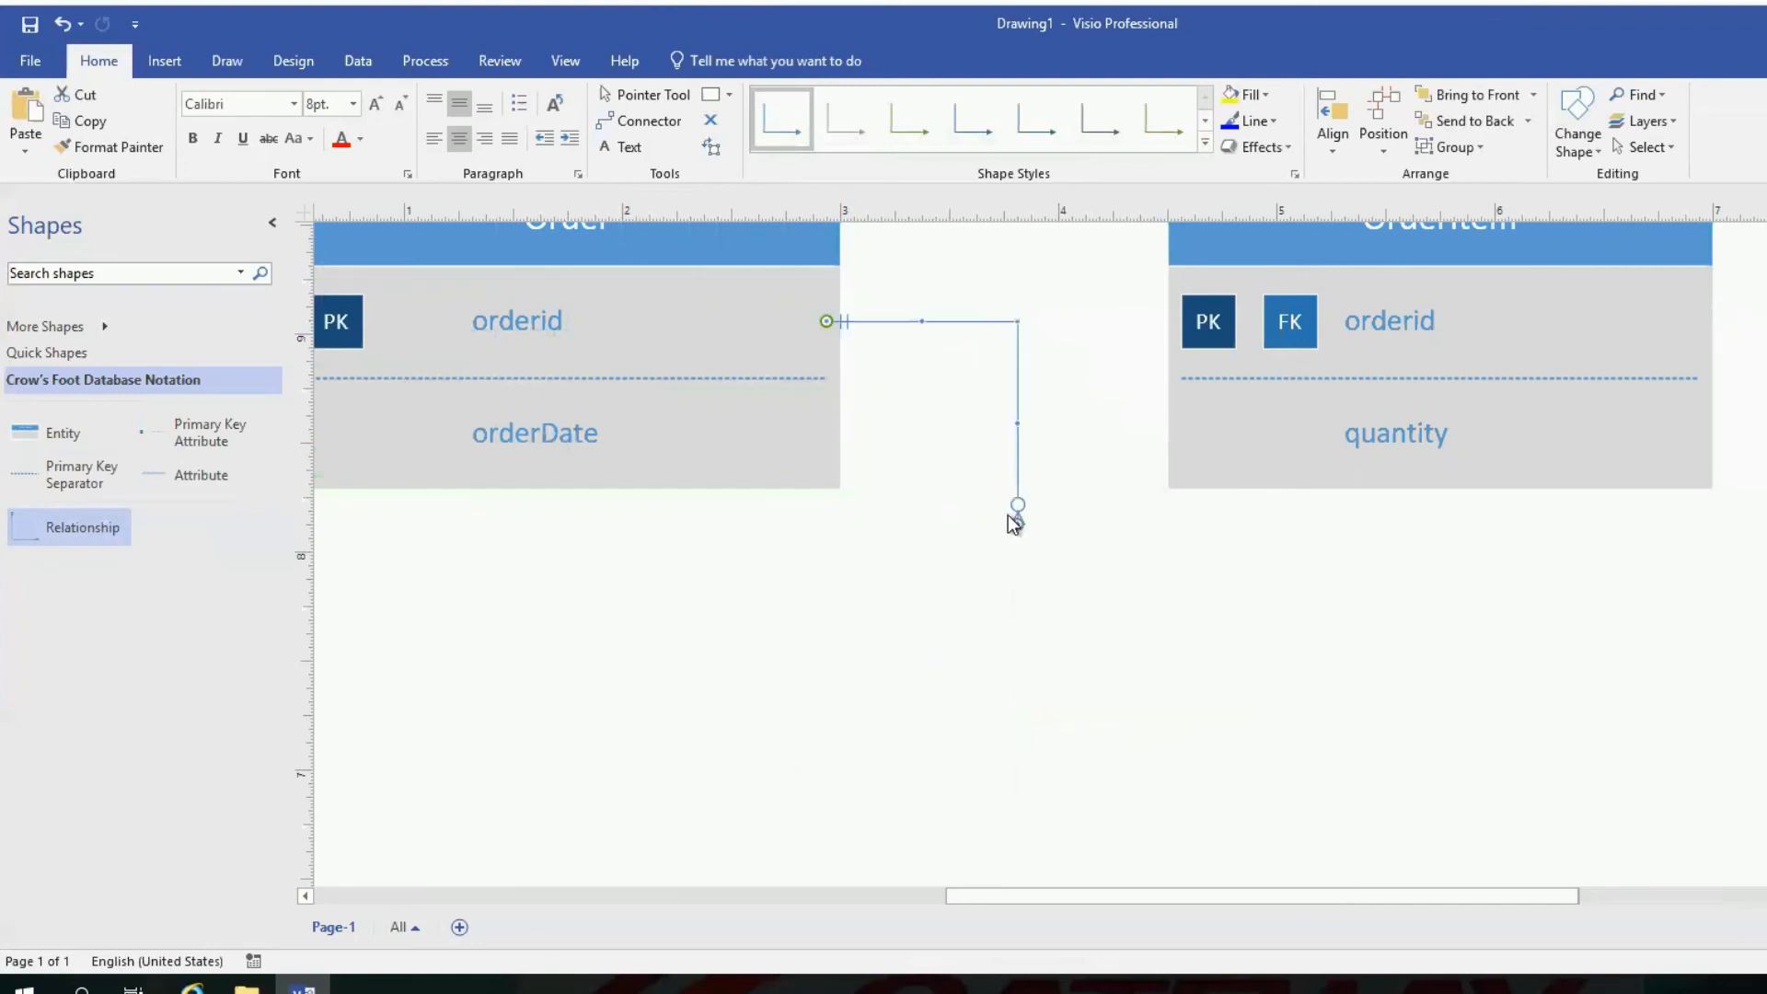
pyautogui.moveTo(1017, 521); pyautogui.dragTo(1178, 317)
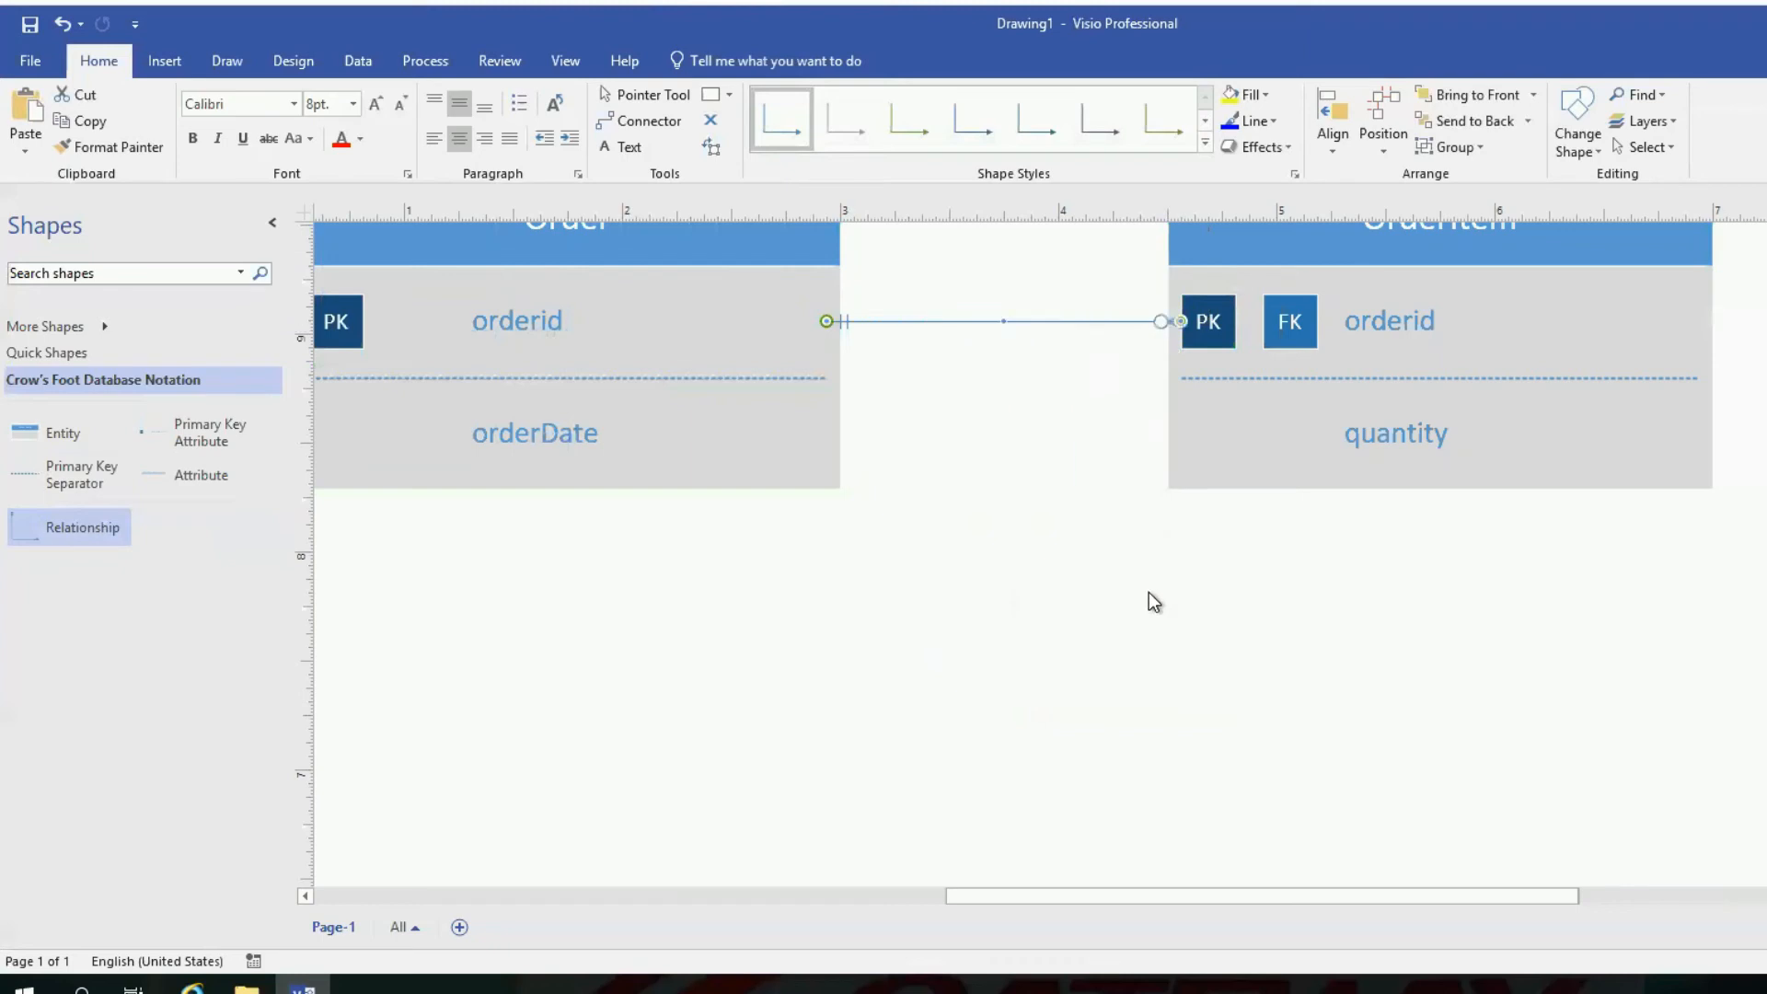
pyautogui.click(1285, 692)
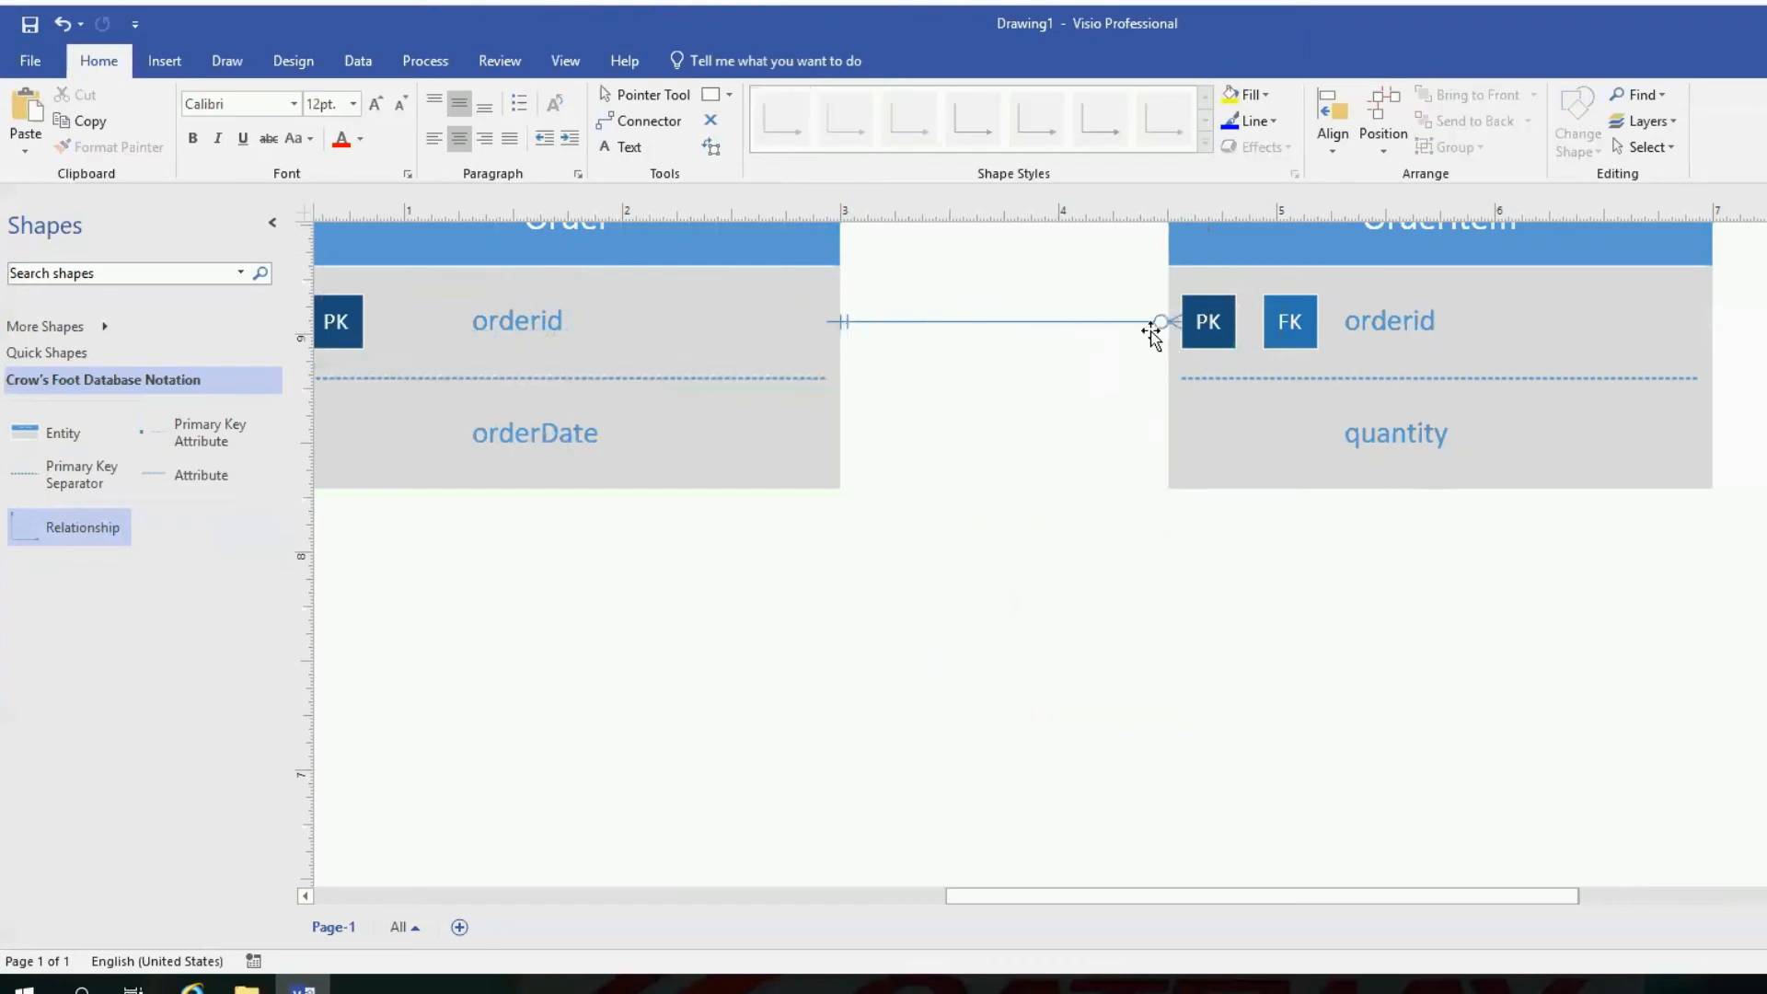
# - Label the relationship line between Order and OrderItem contains/placed
pyautogui.keyDown('ctrl'); pyautogui.scroll(2, 1443, 520); pyautogui.keyUp('ctrl')
pyautogui.scroll(2, 1203, 565)
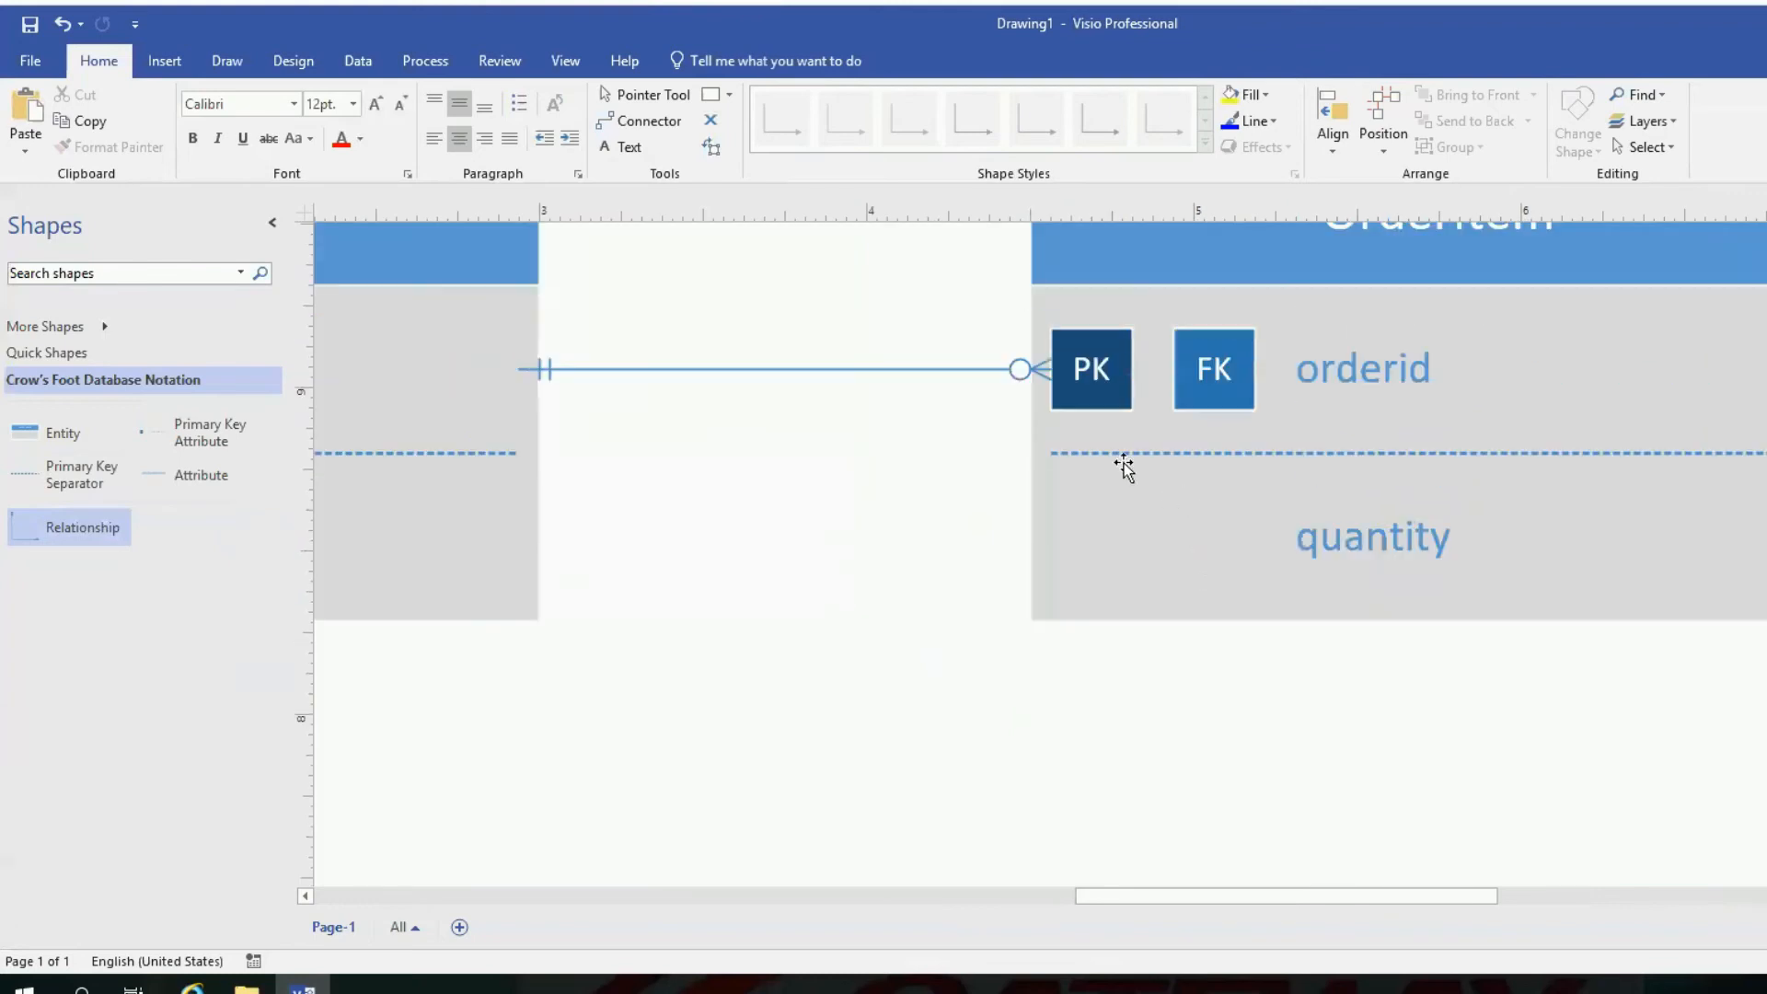
pyautogui.click(1028, 371)
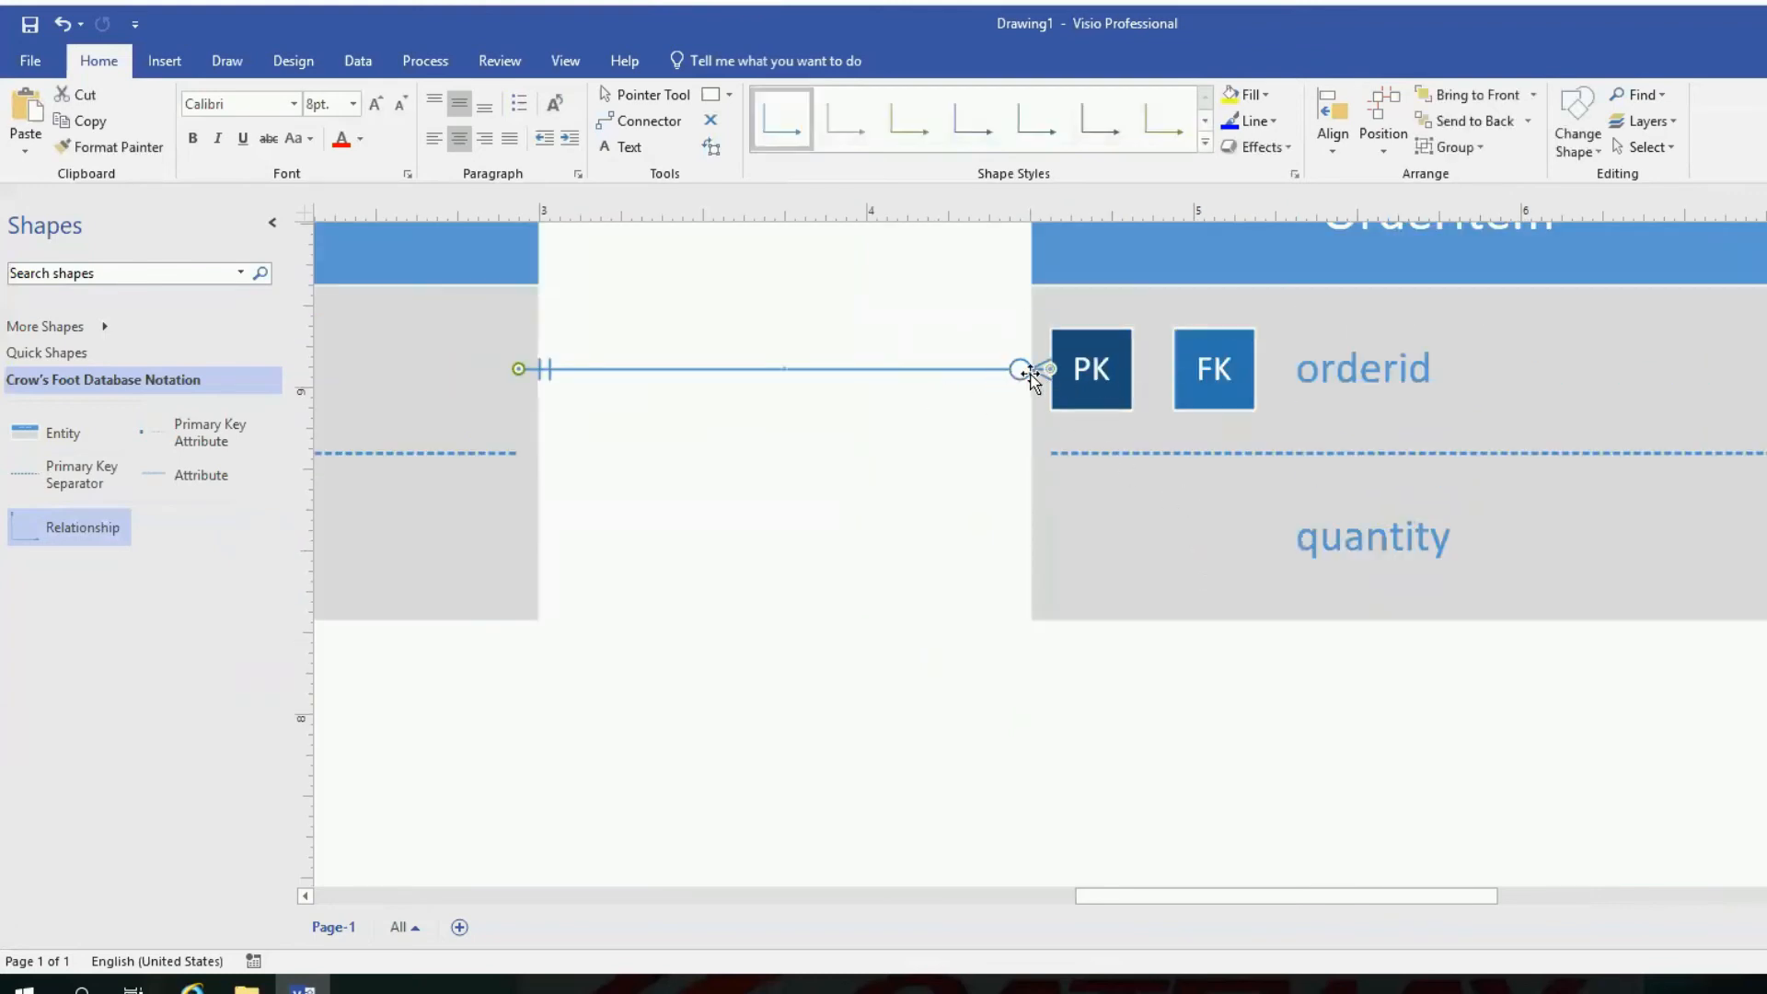
pyautogui.doubleClick(988, 371)
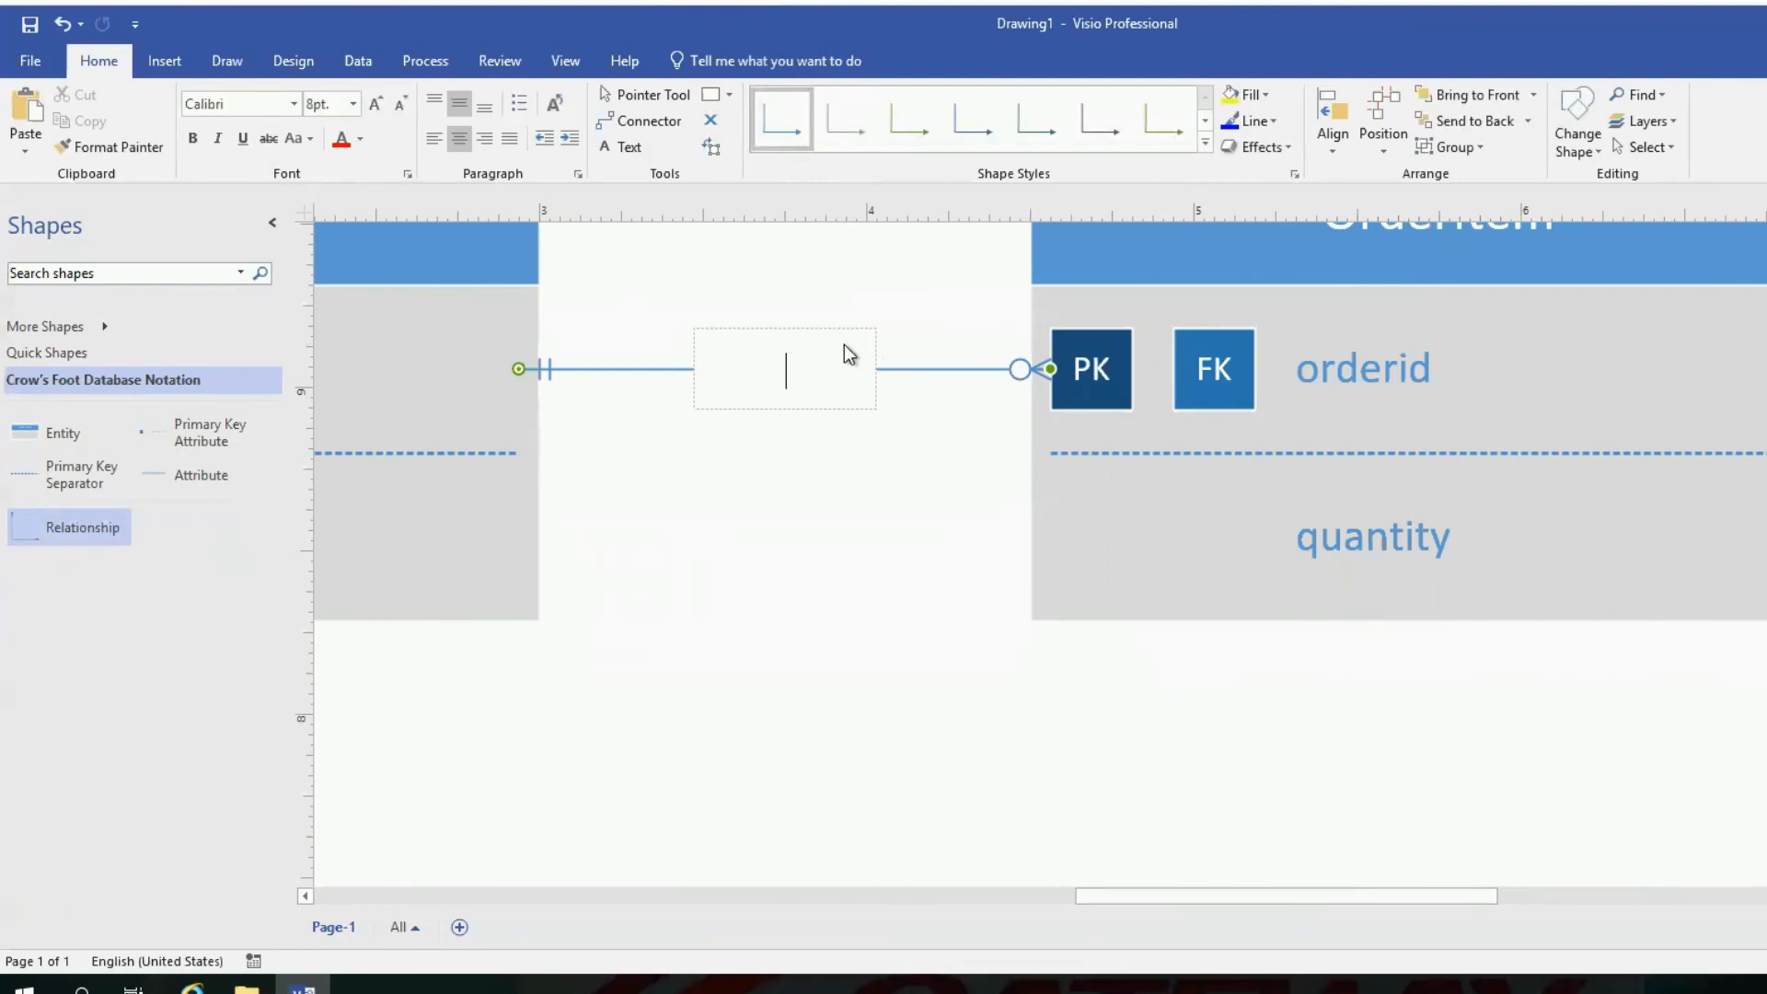
pyautogui.click(931, 396)
pyautogui.click(794, 369)
pyautogui.doubleClick(794, 370)
pyautogui.write('contains')
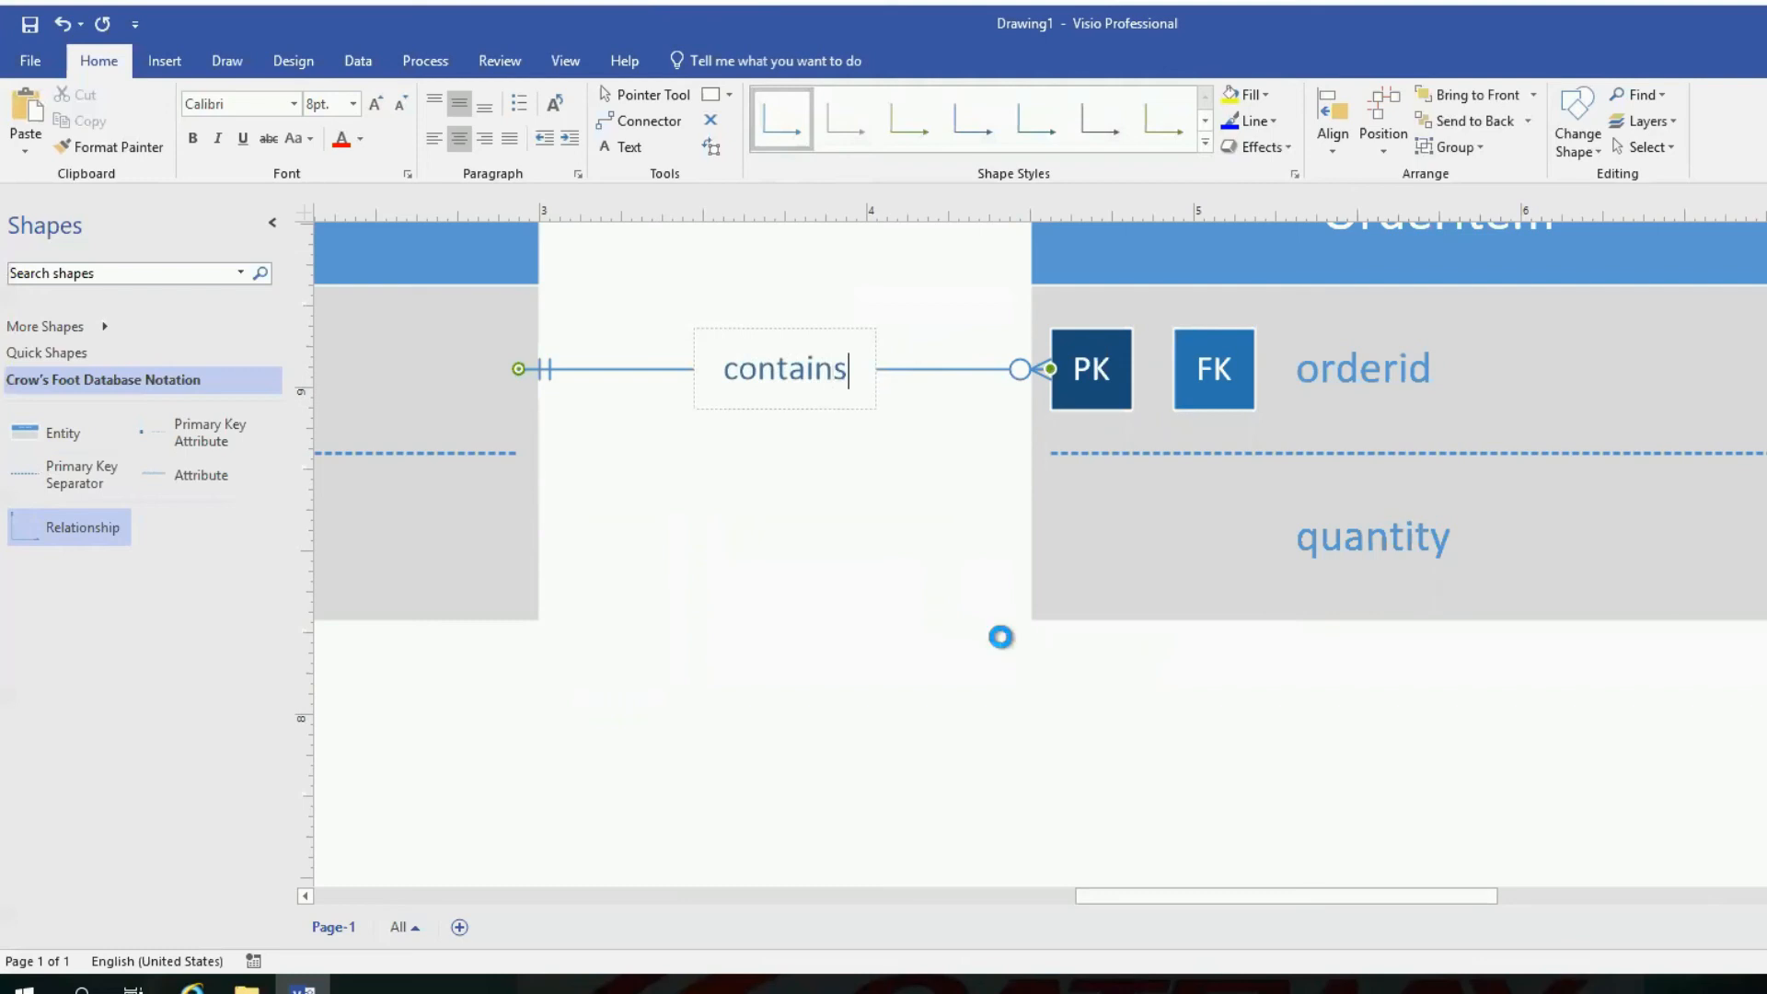
pyautogui.write('/placed')
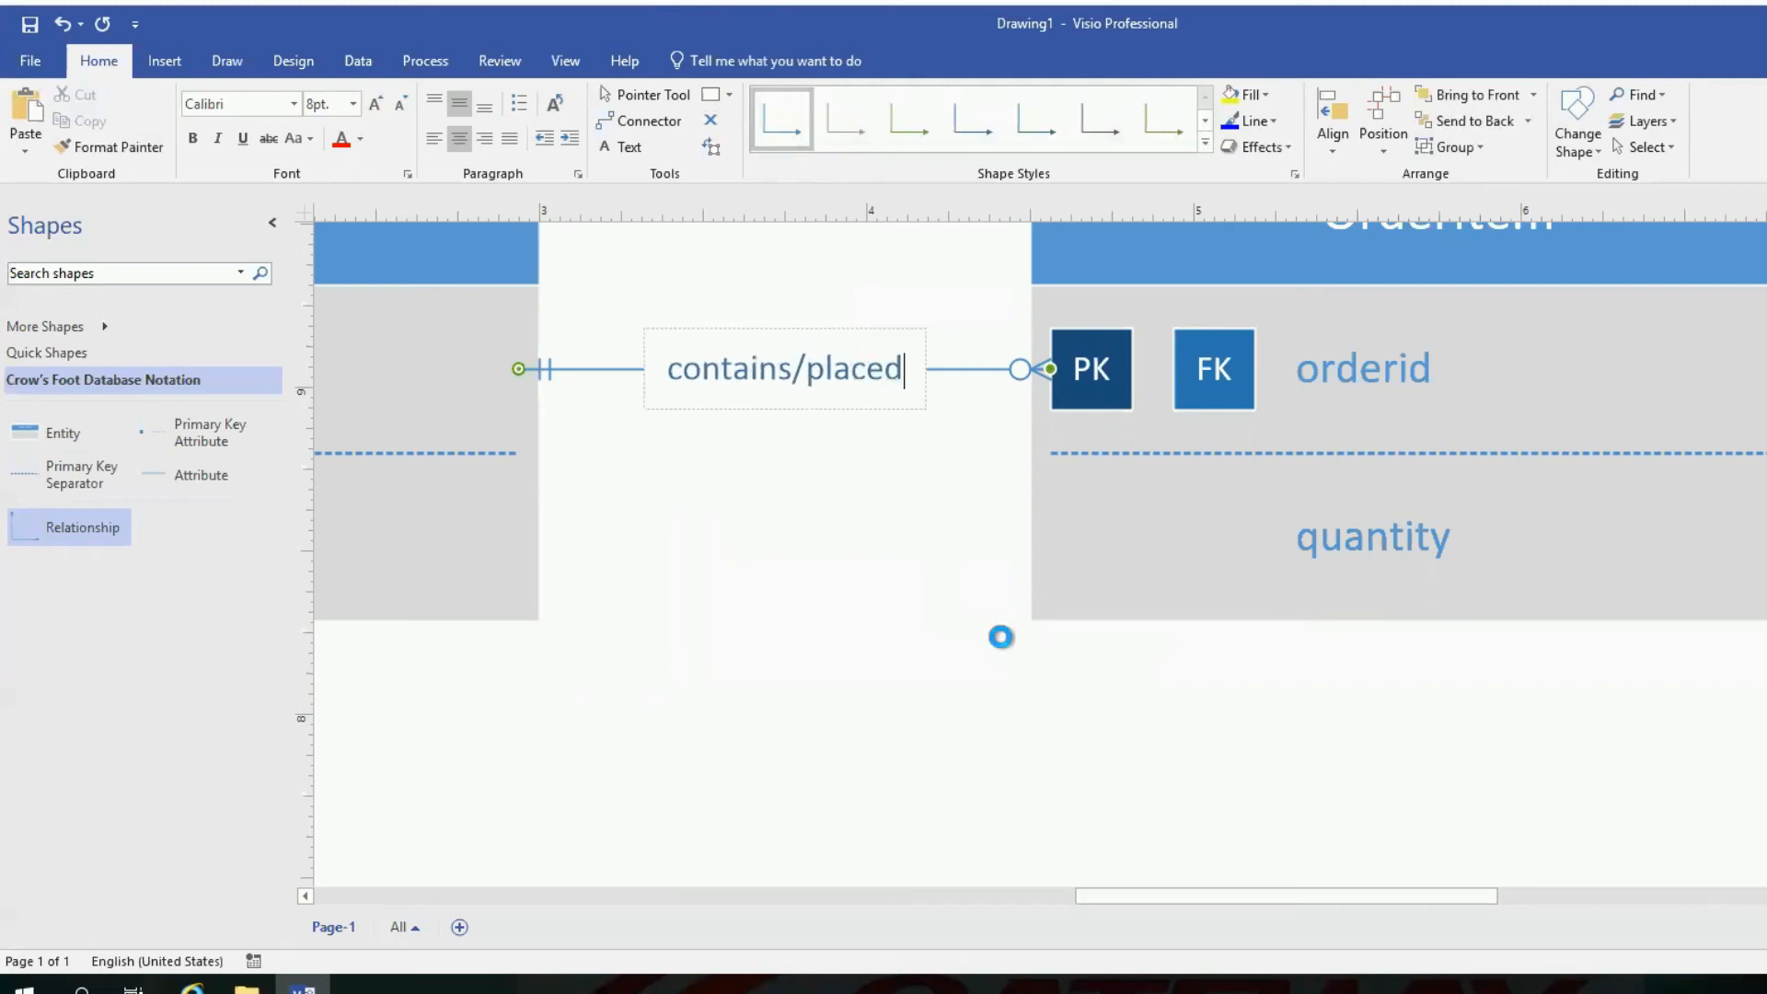
pyautogui.click(935, 515)
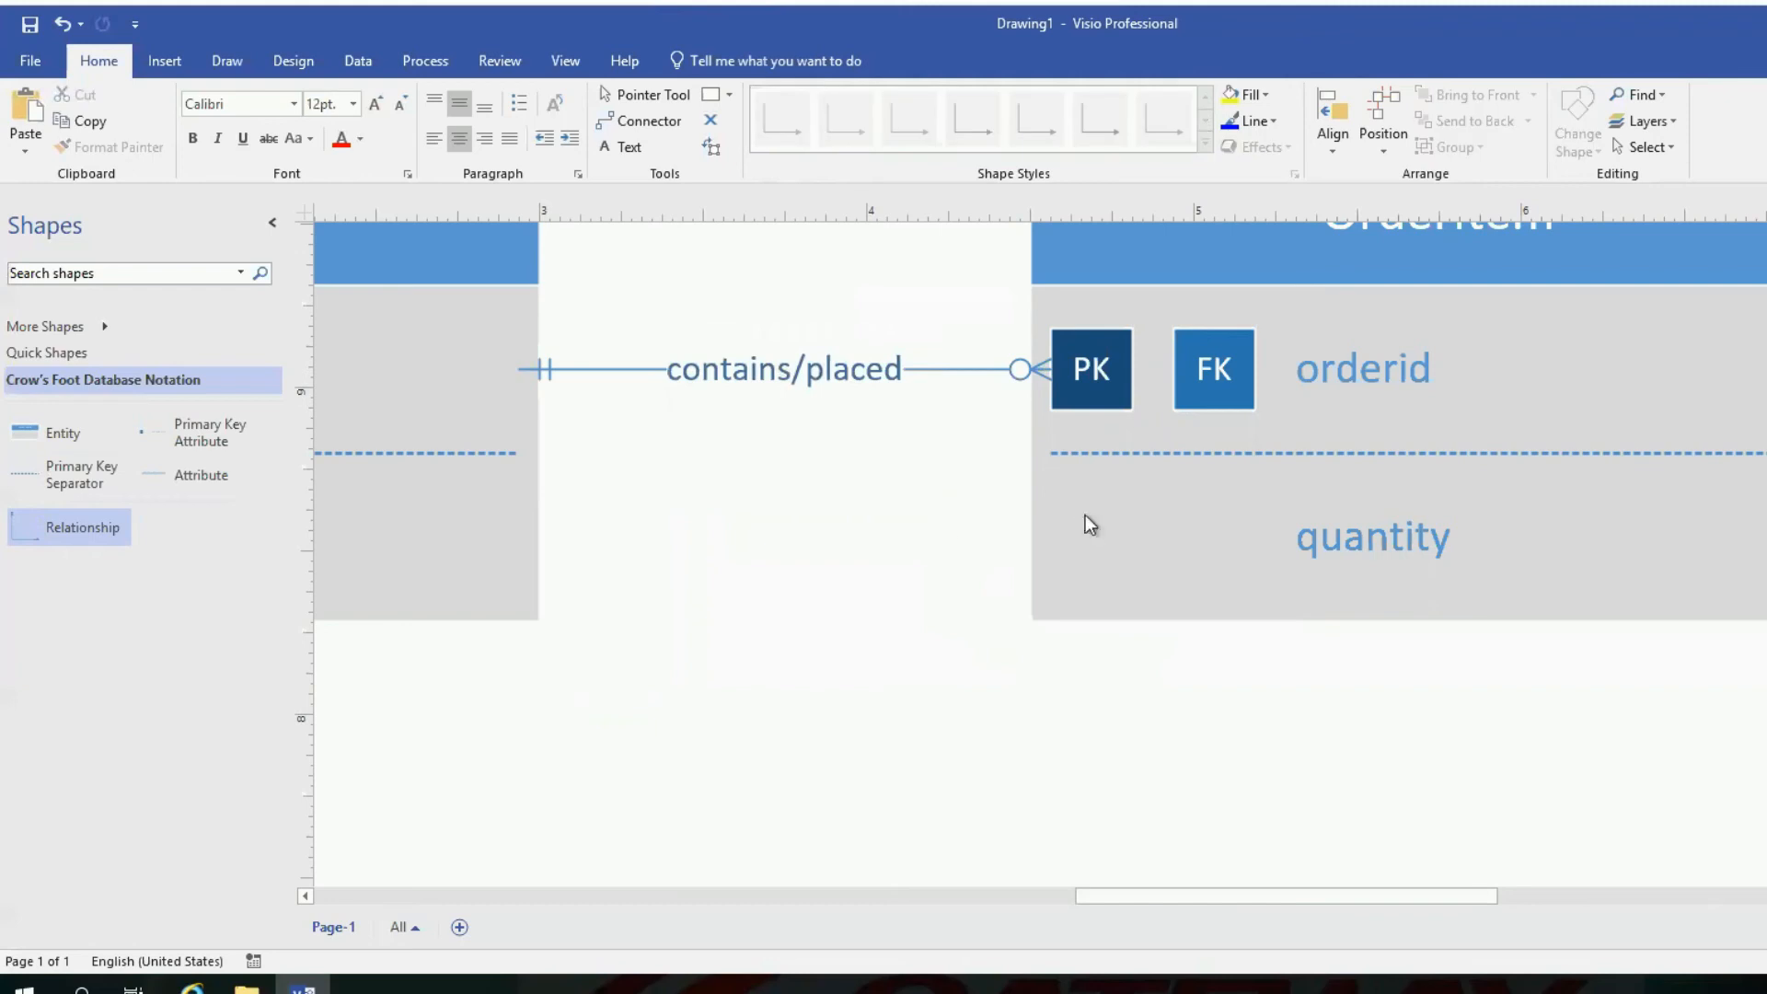
# - Set the orderDate and orderid attributes of the Order entity as required
pyautogui.scroll(2, 1084, 515)
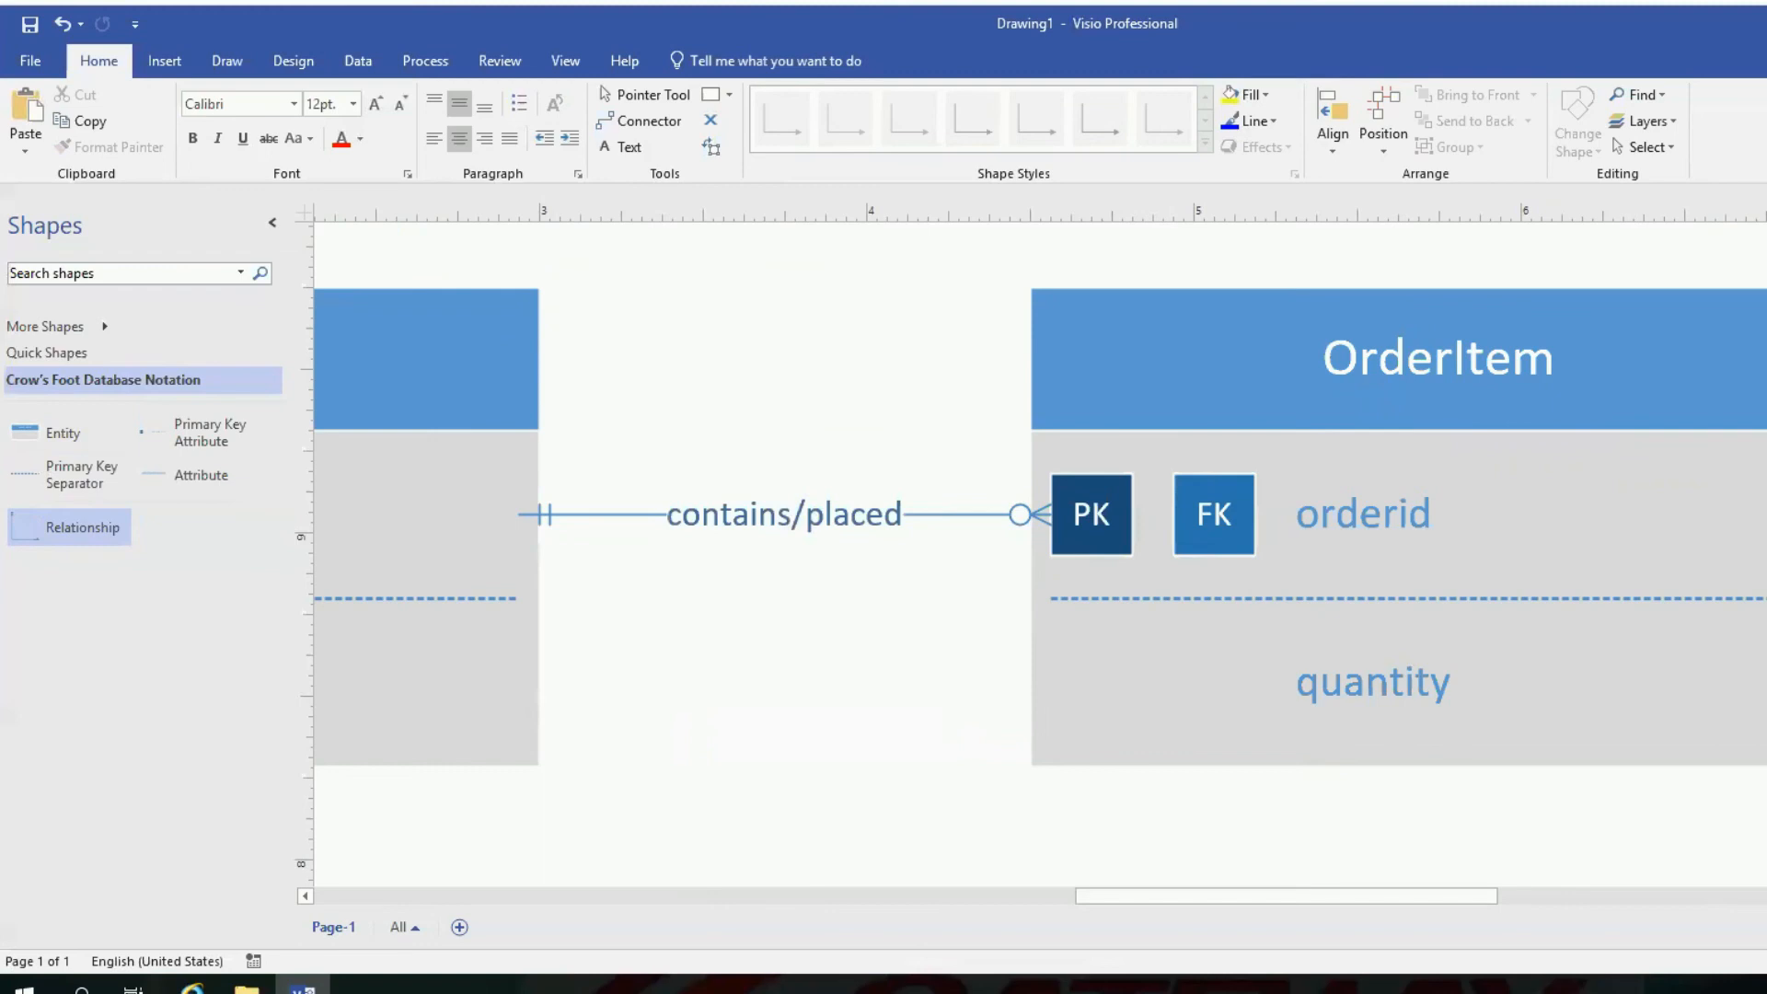
pyautogui.hotkey('ctrl', 'z')
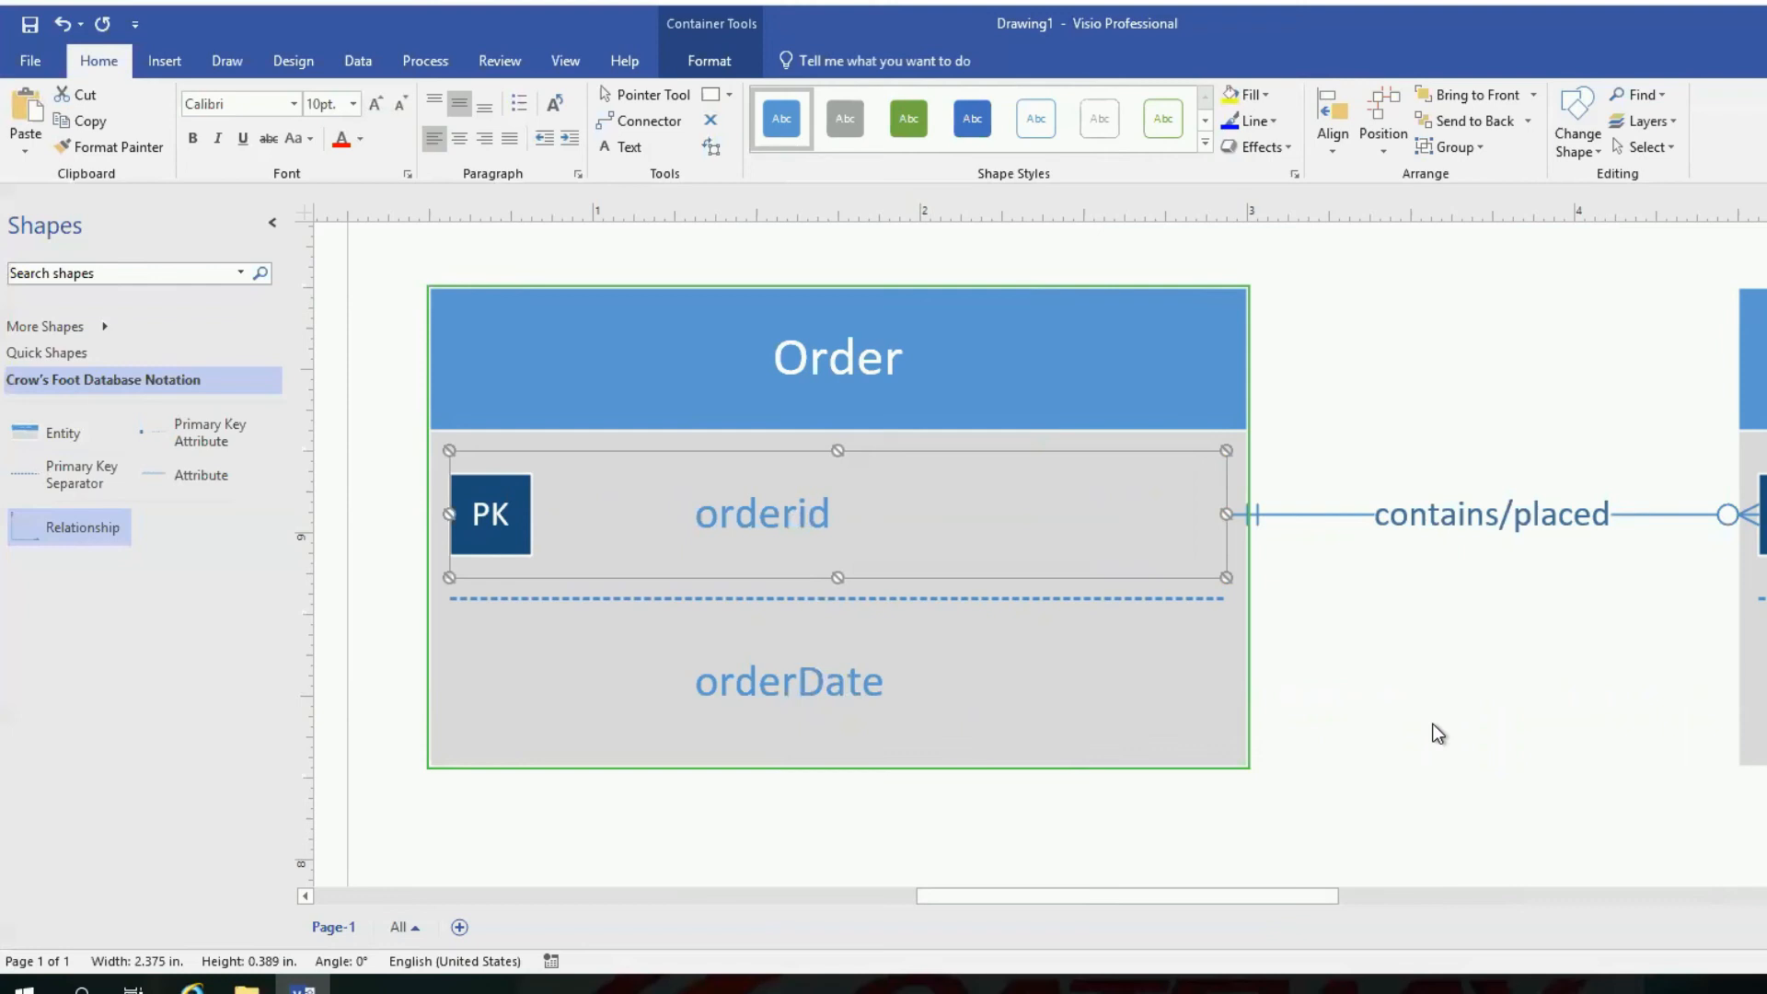
pyautogui.click(769, 695)
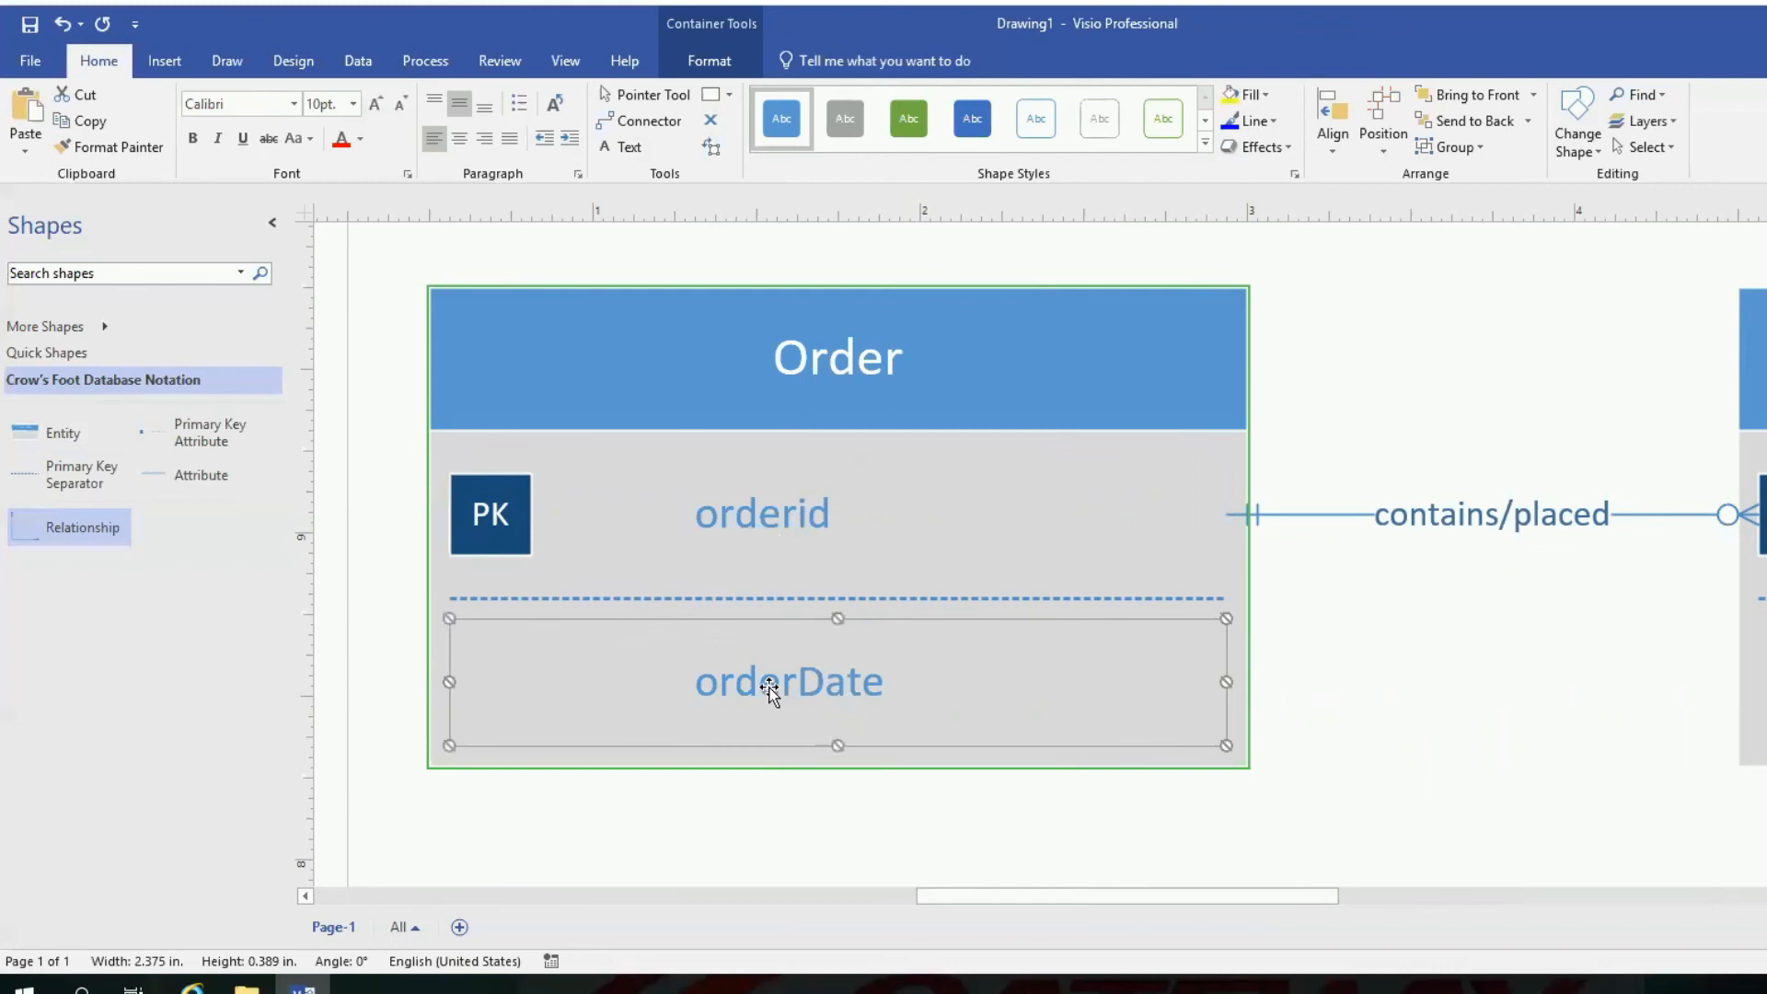
pyautogui.rightClick(771, 685)
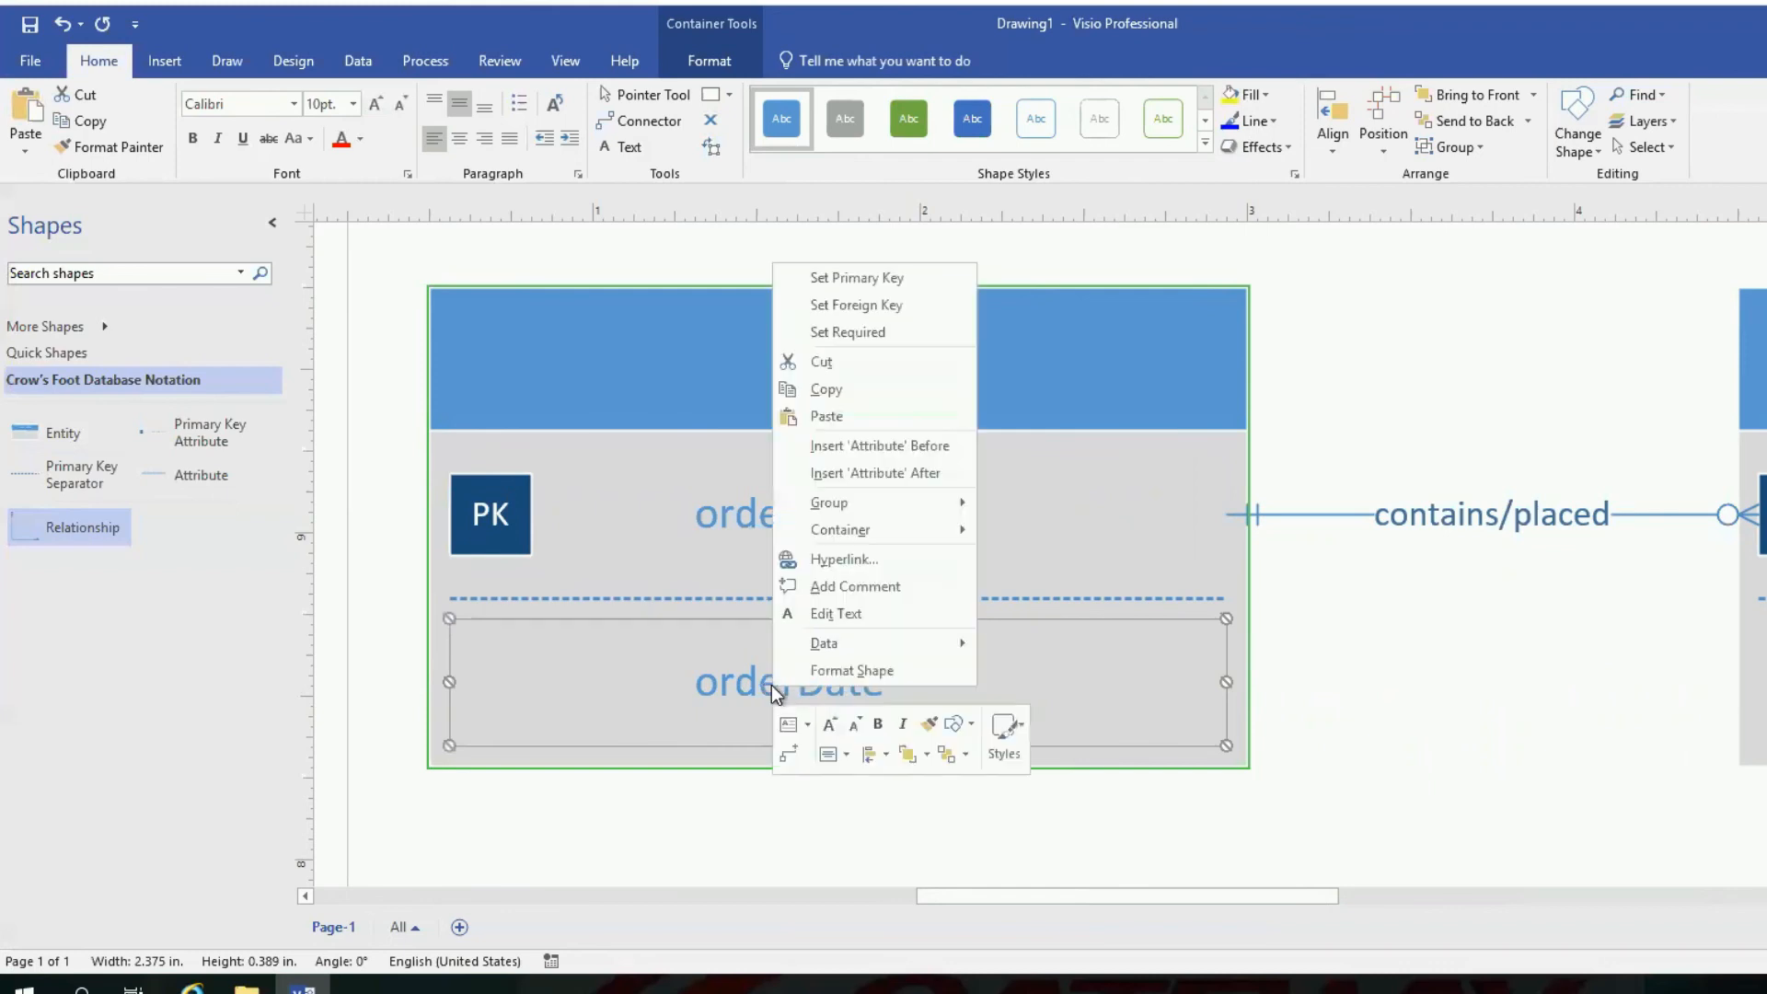
pyautogui.click(837, 331)
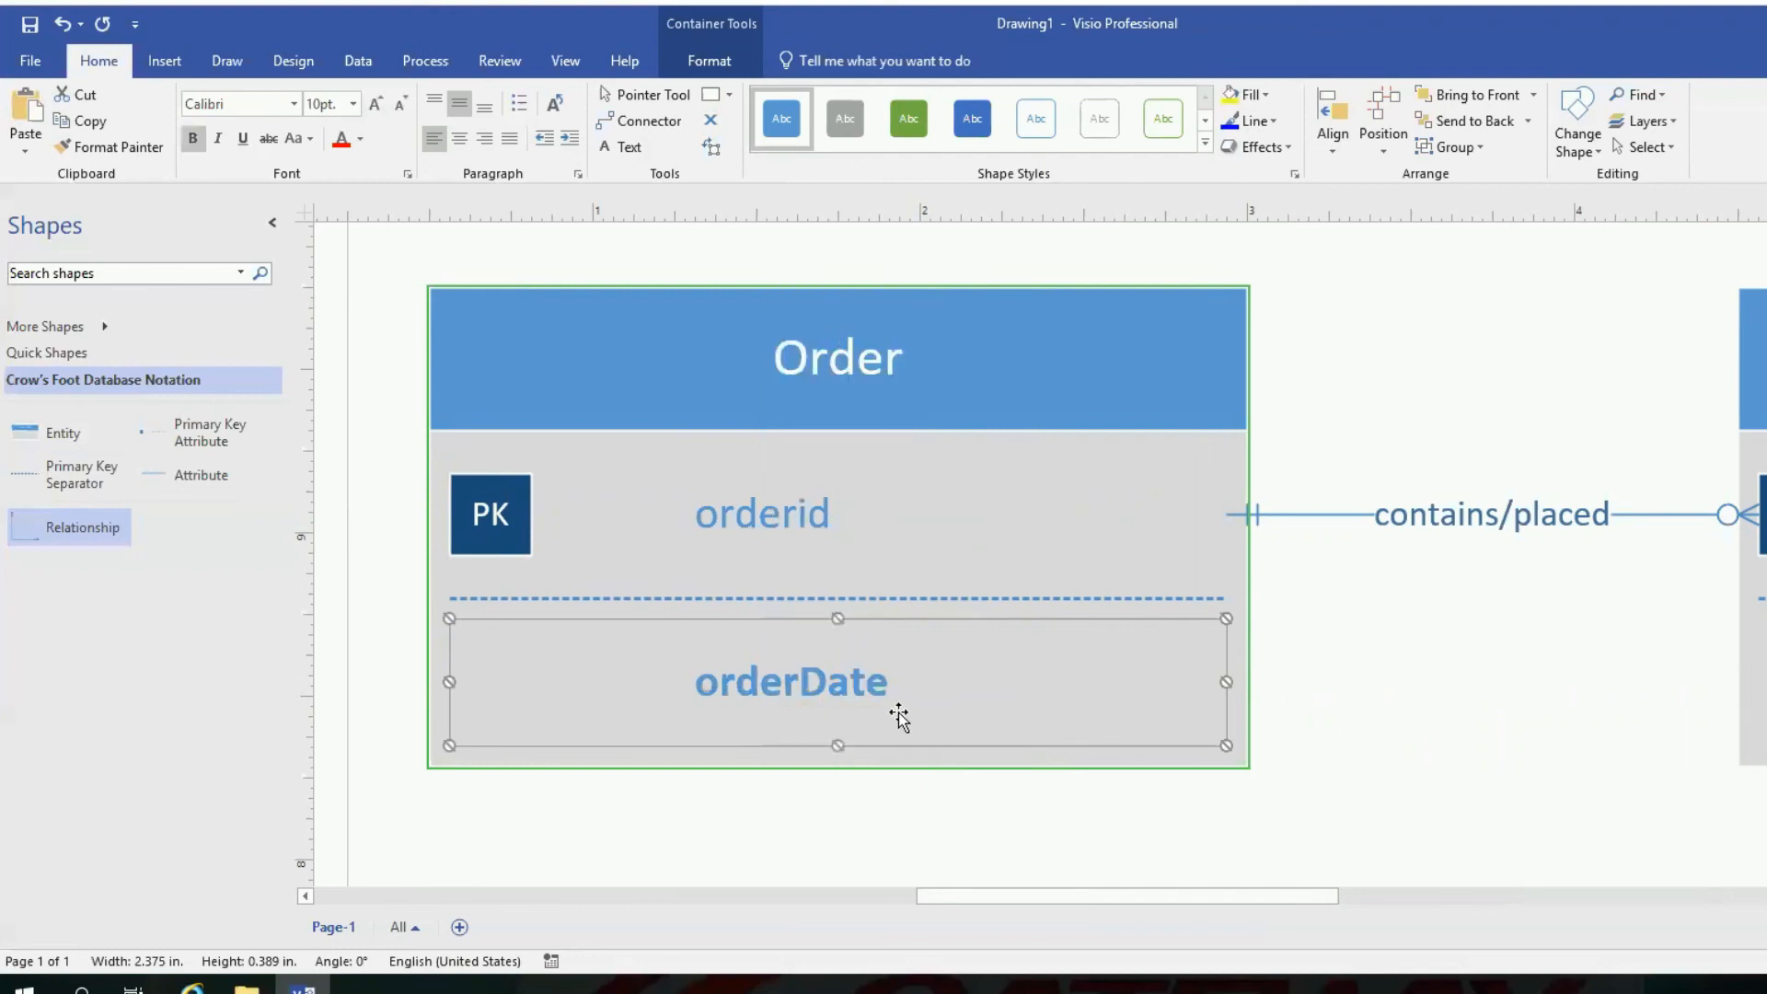
pyautogui.click(783, 512)
pyautogui.rightClick(783, 512)
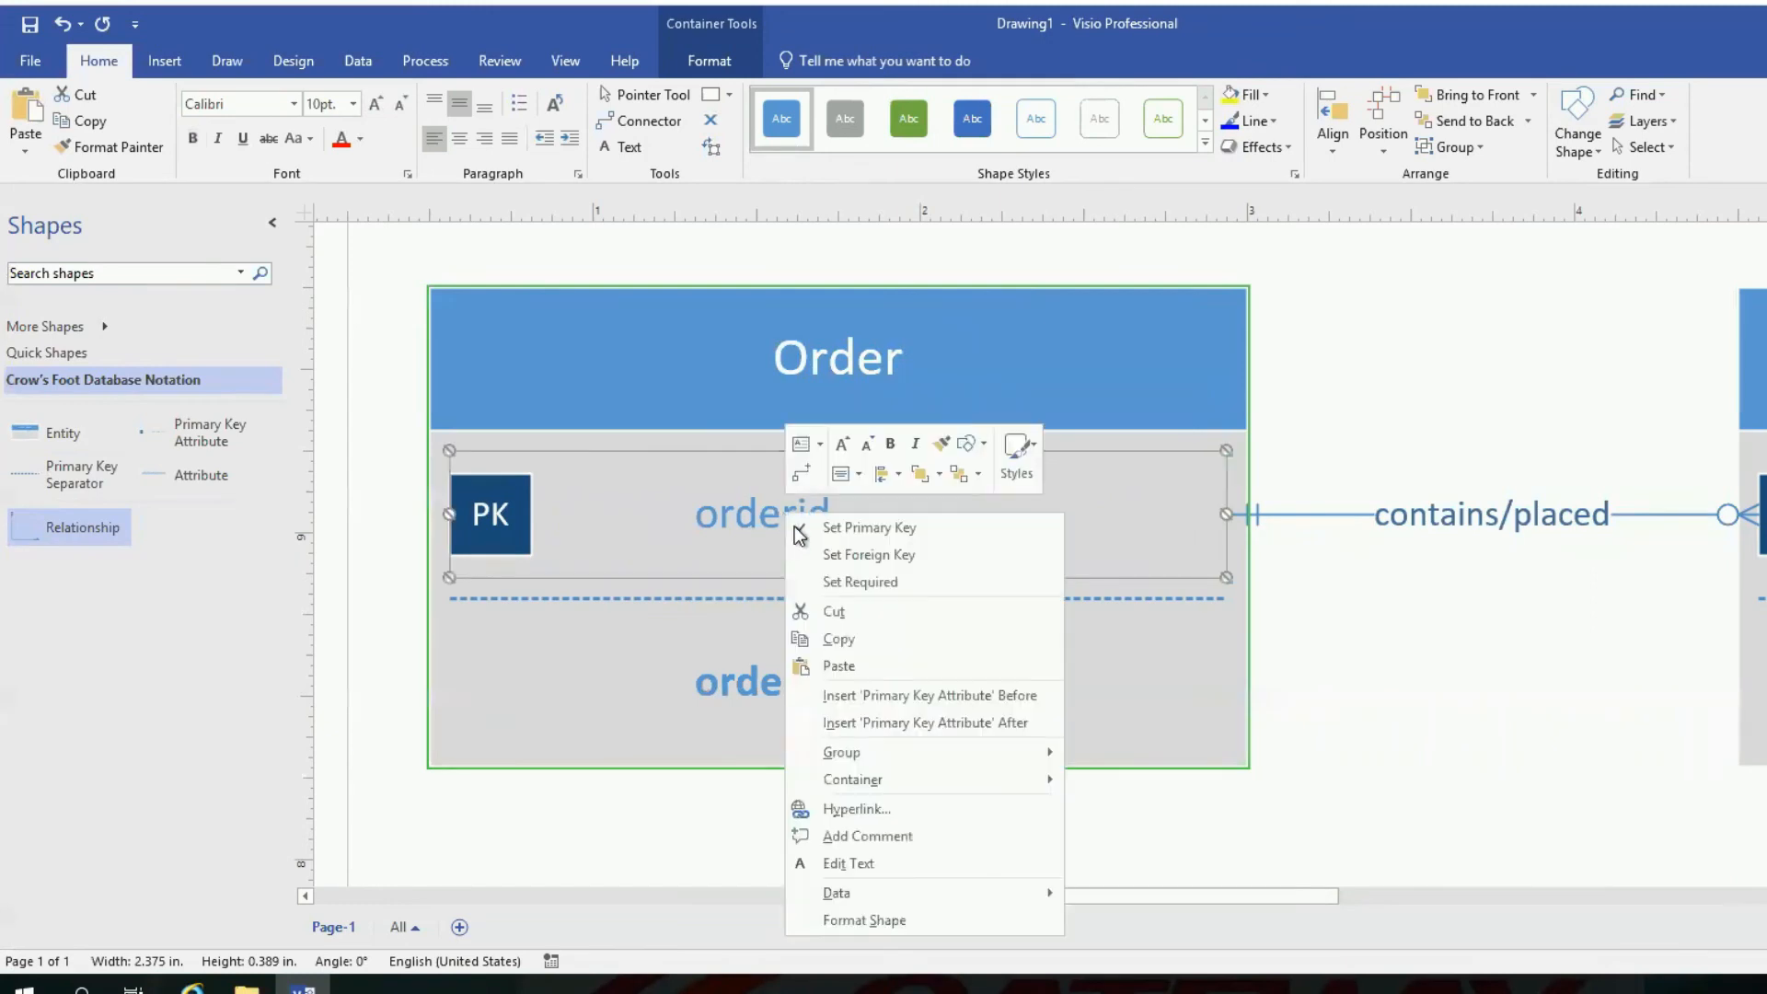
pyautogui.click(825, 582)
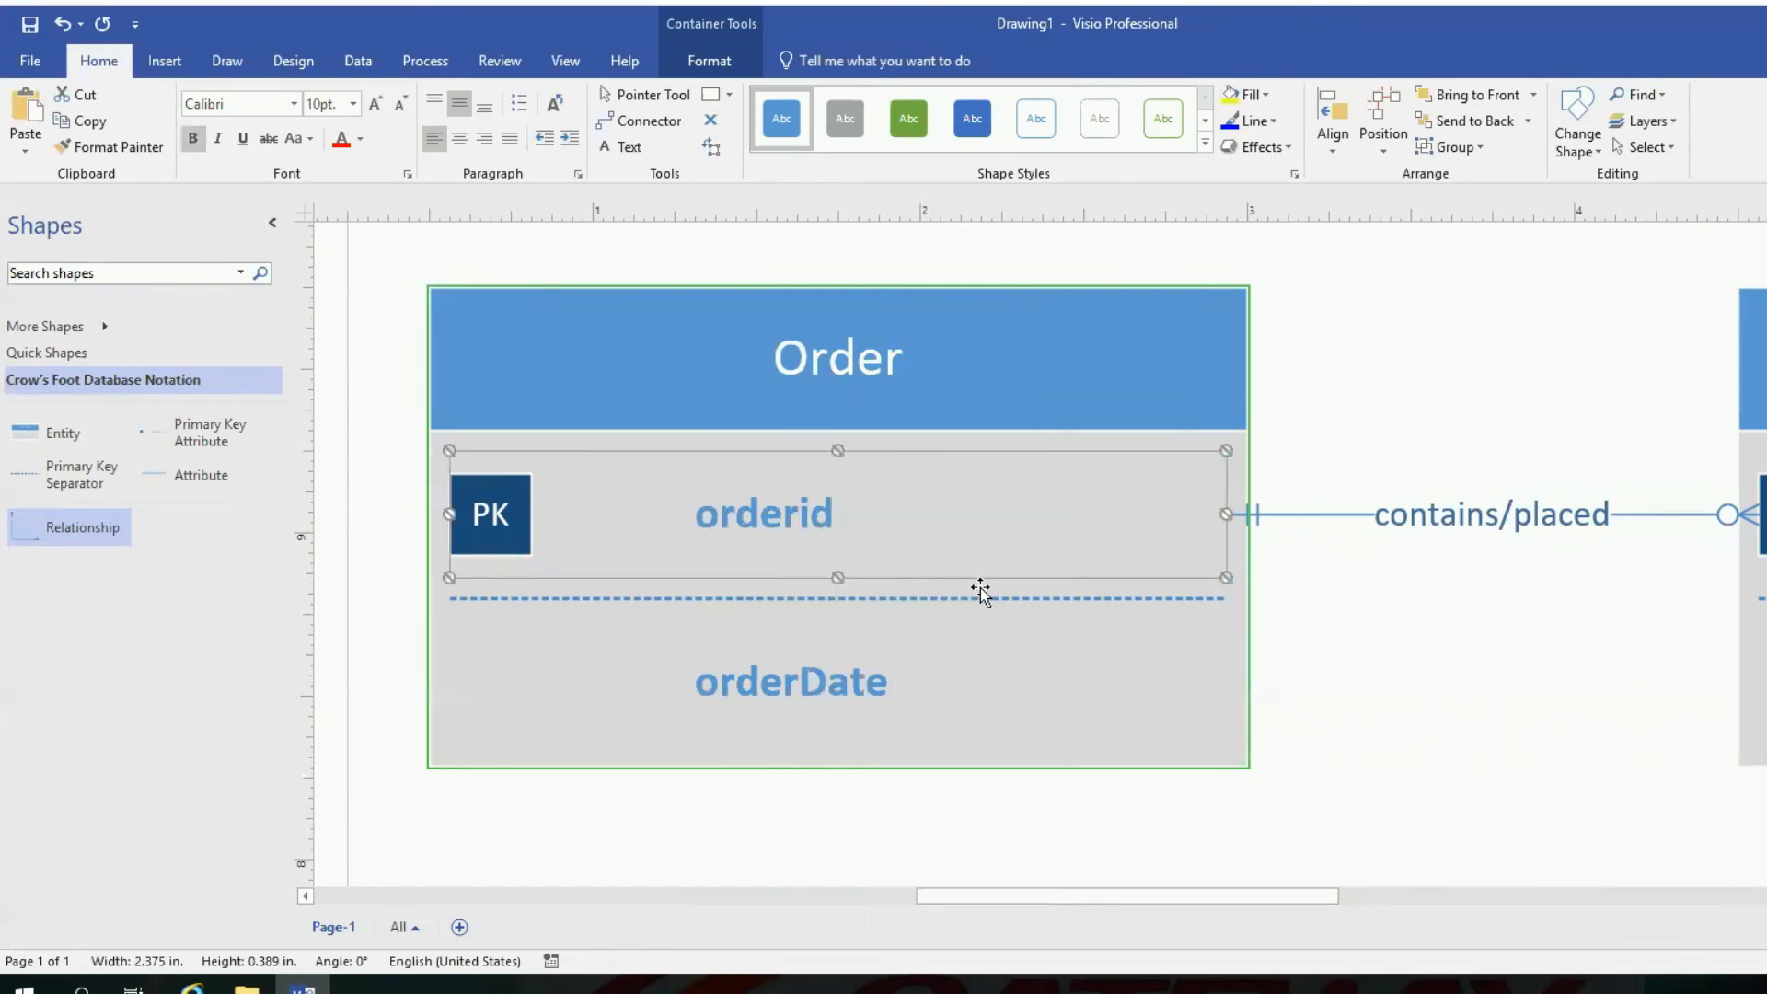
# - Set the orderid and quantity attributes of the OrderItem entity as required
pyautogui.click(1764, 514)
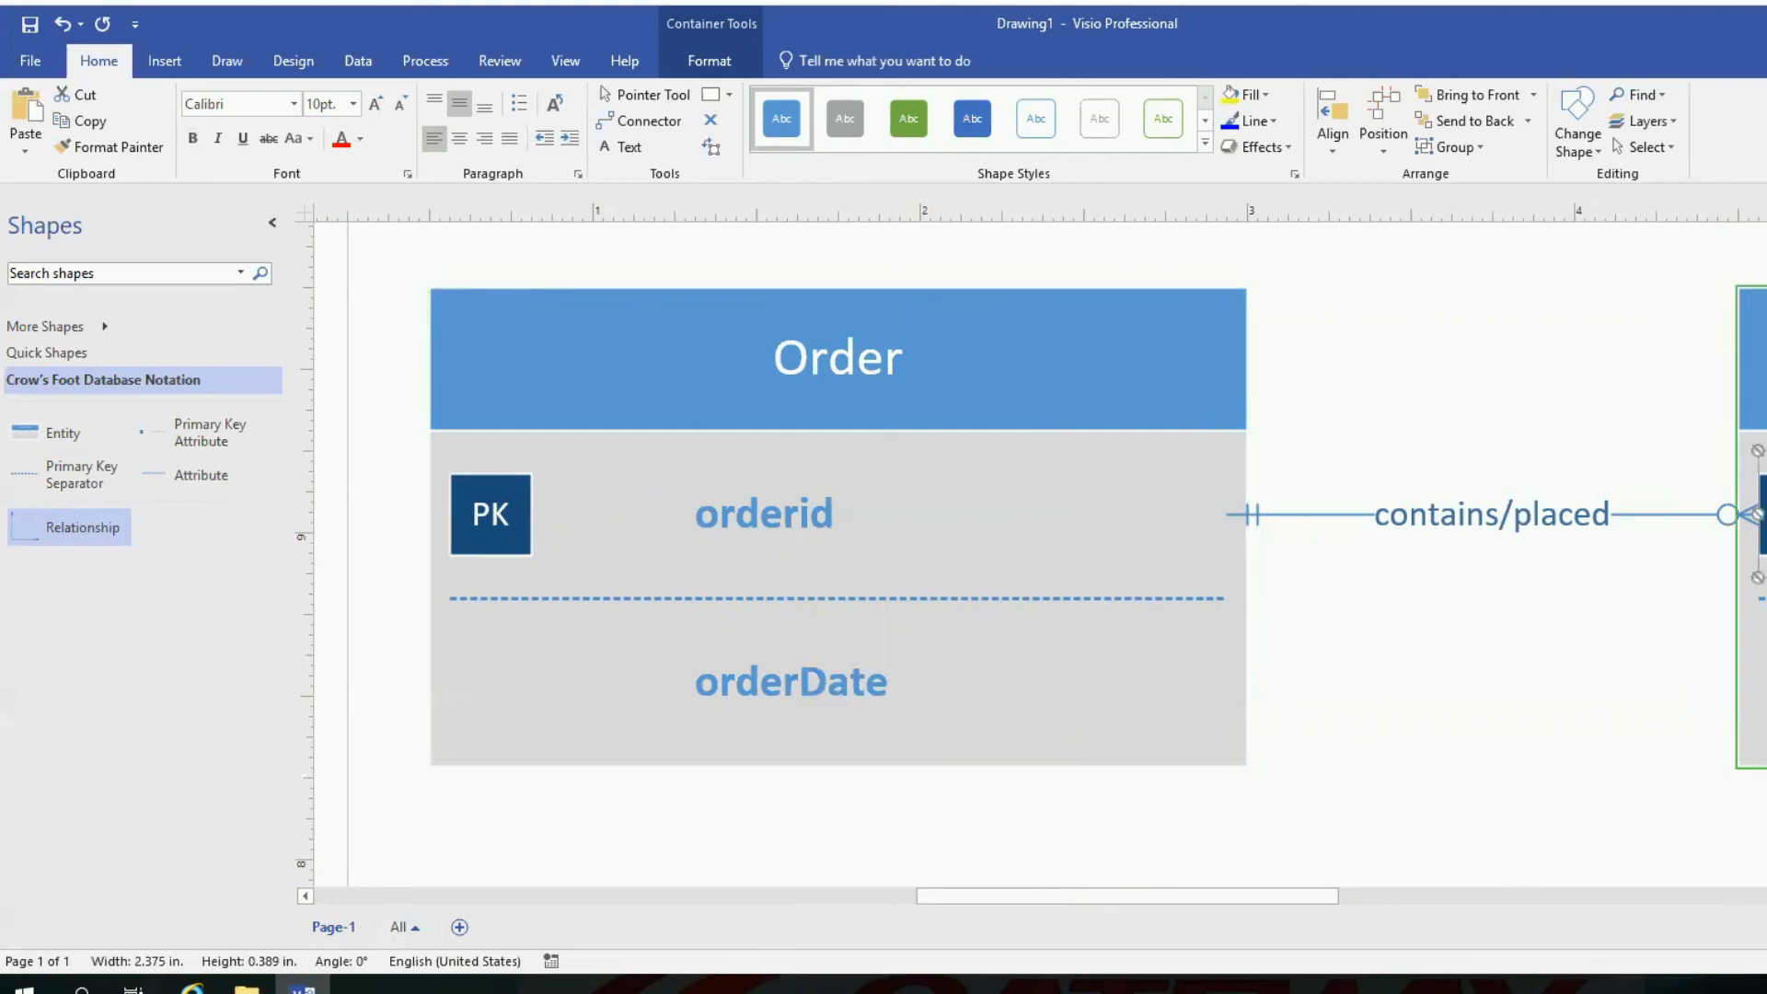
pyautogui.click(1764, 682)
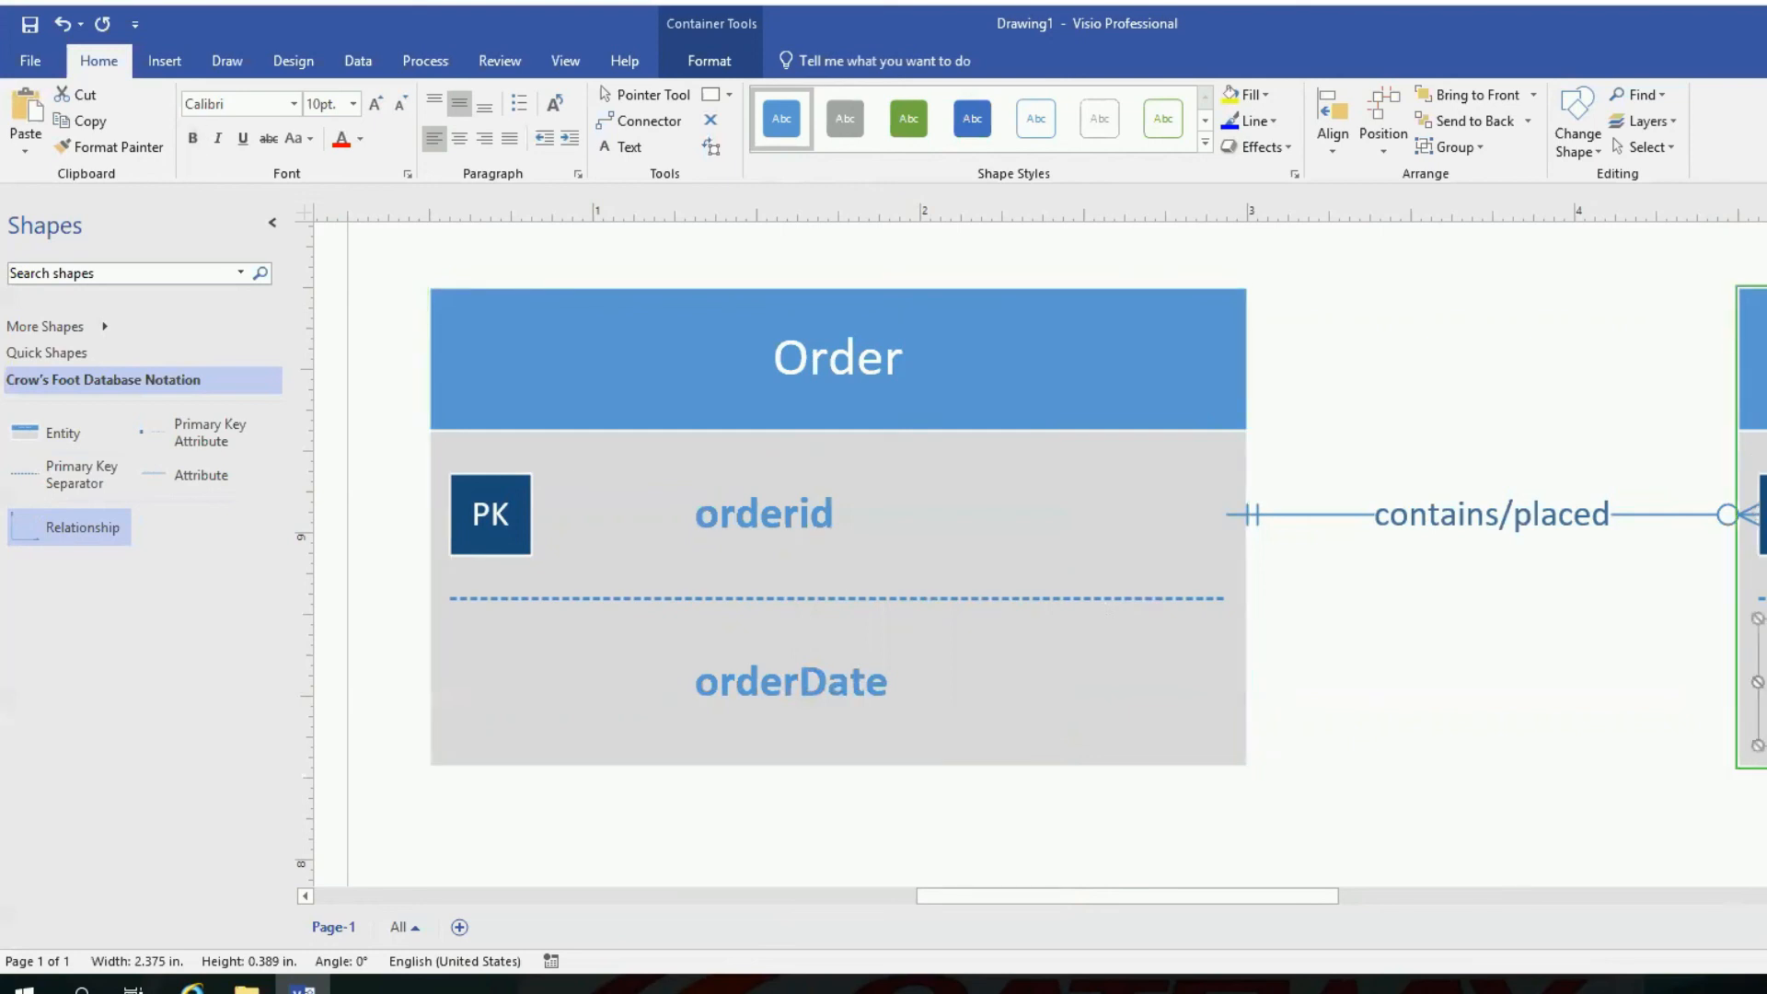
pyautogui.click(1666, 644)
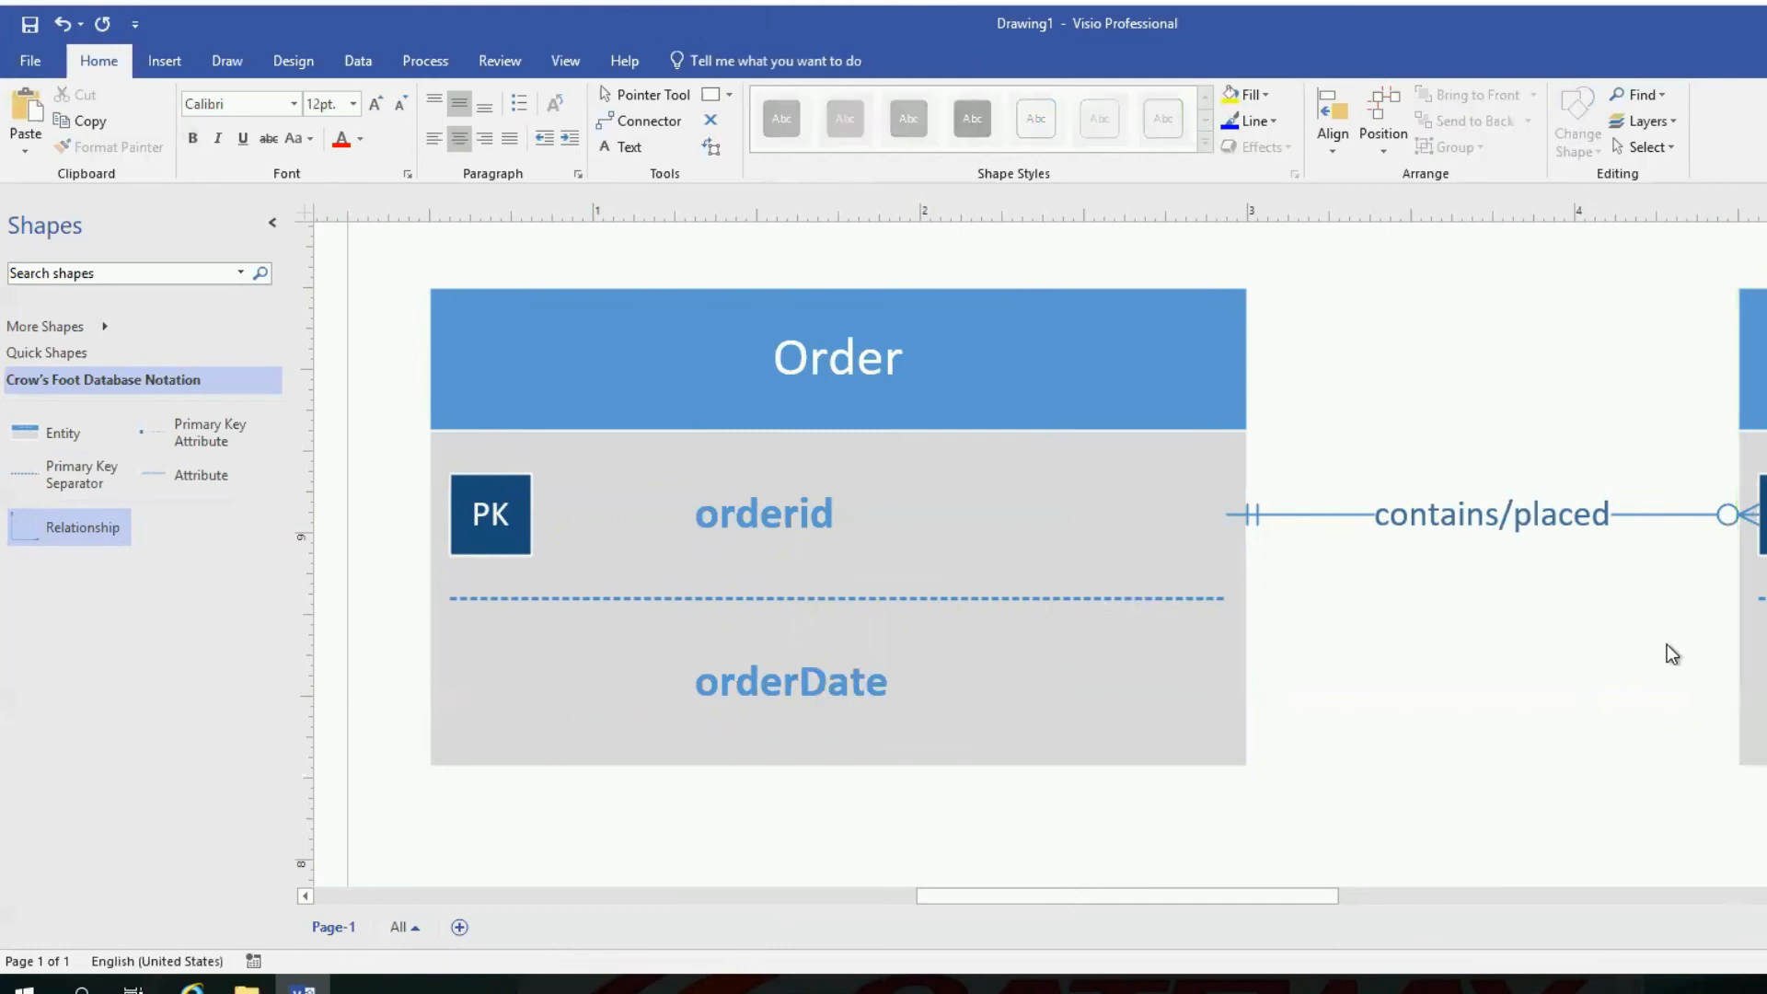
pyautogui.click(920, 660)
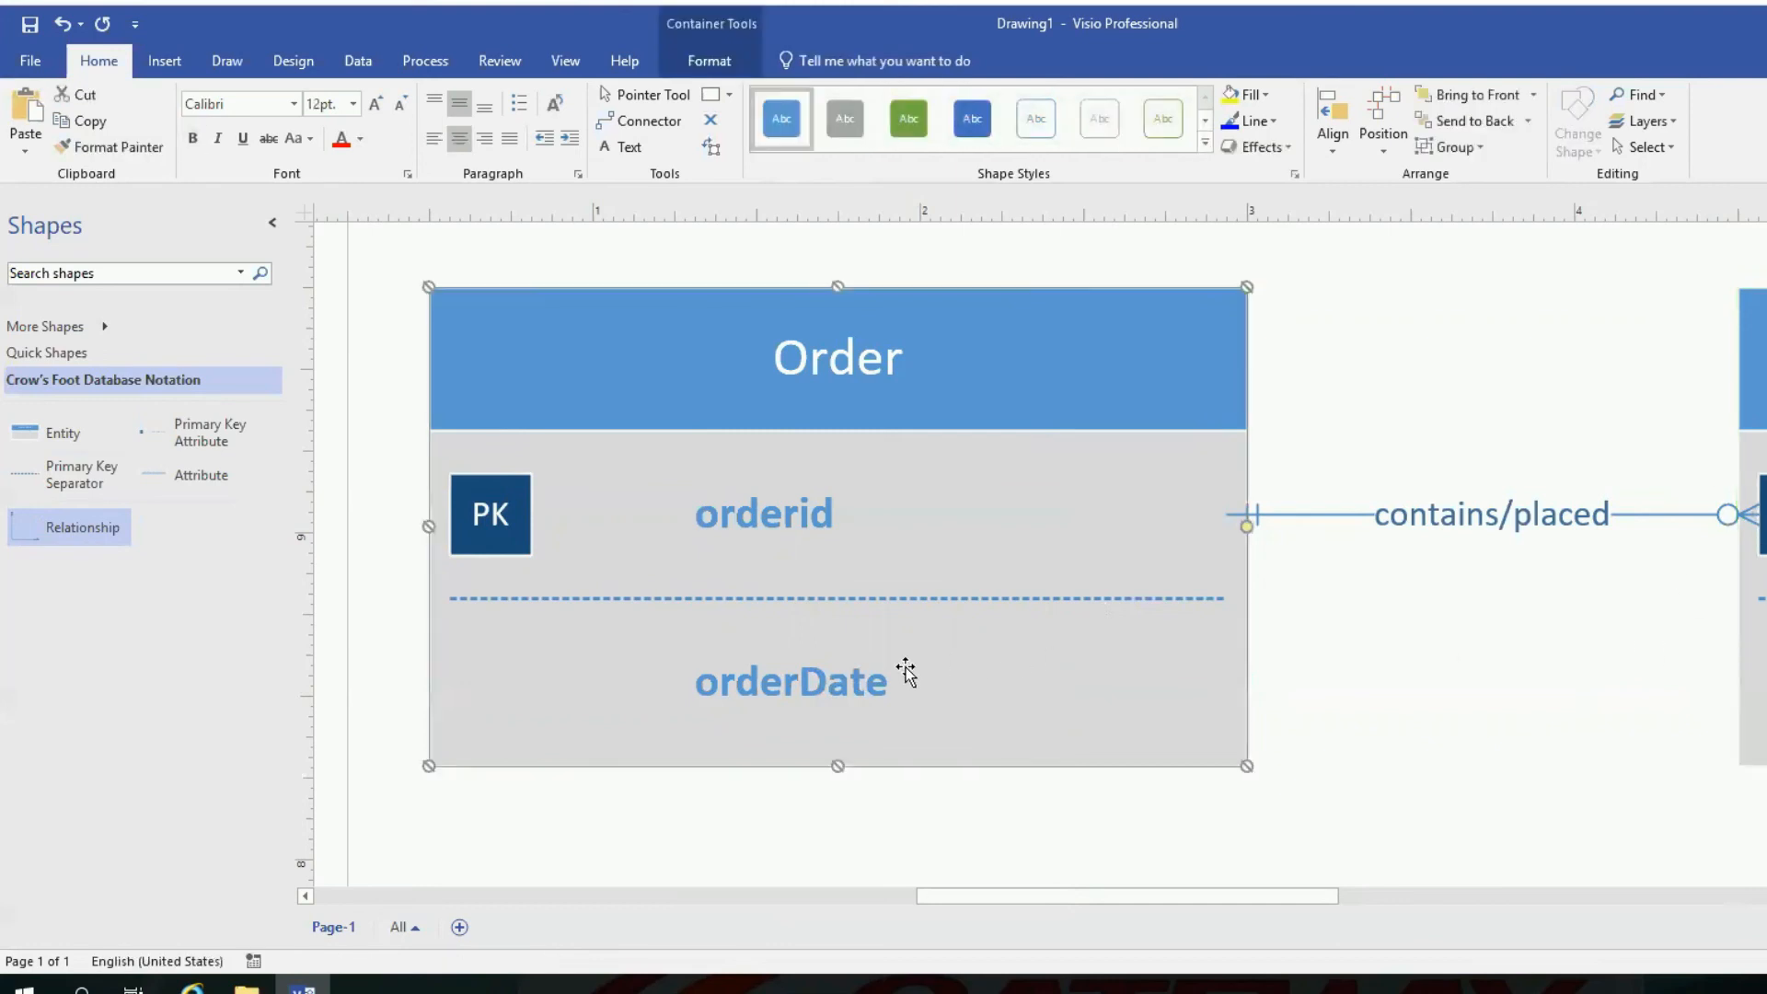
pyautogui.click(843, 684)
pyautogui.click(843, 685)
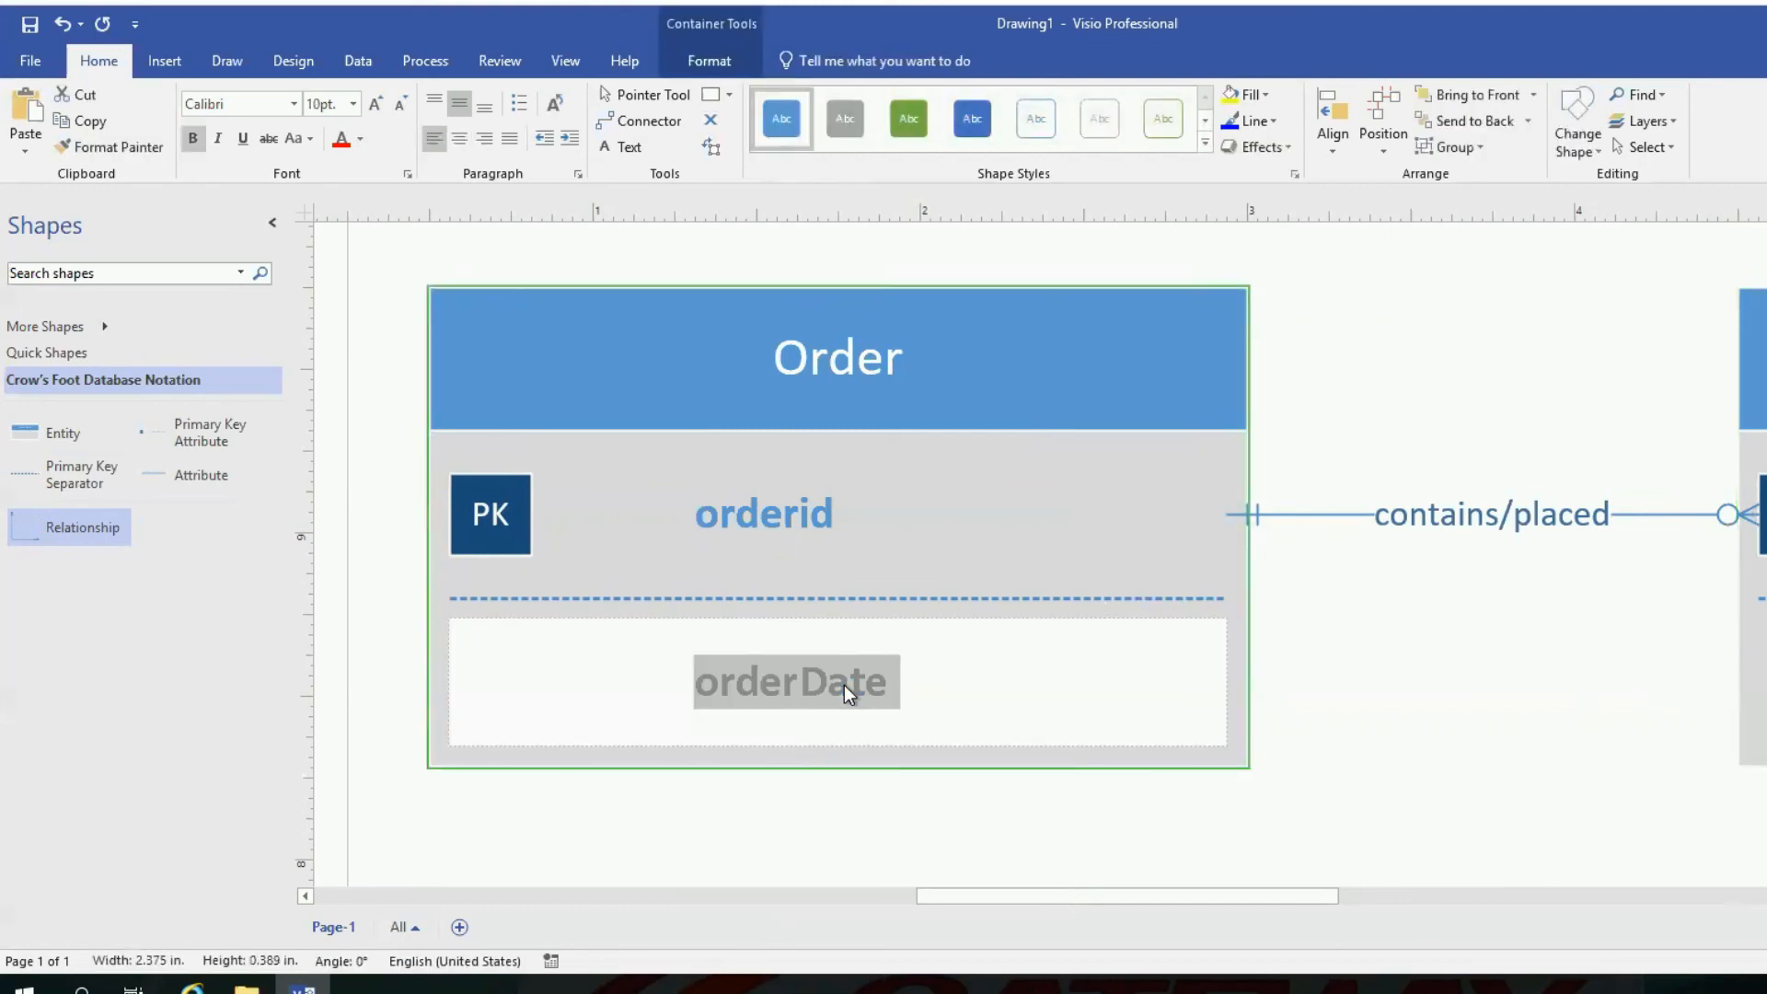
pyautogui.click(1328, 688)
pyautogui.click(1187, 683)
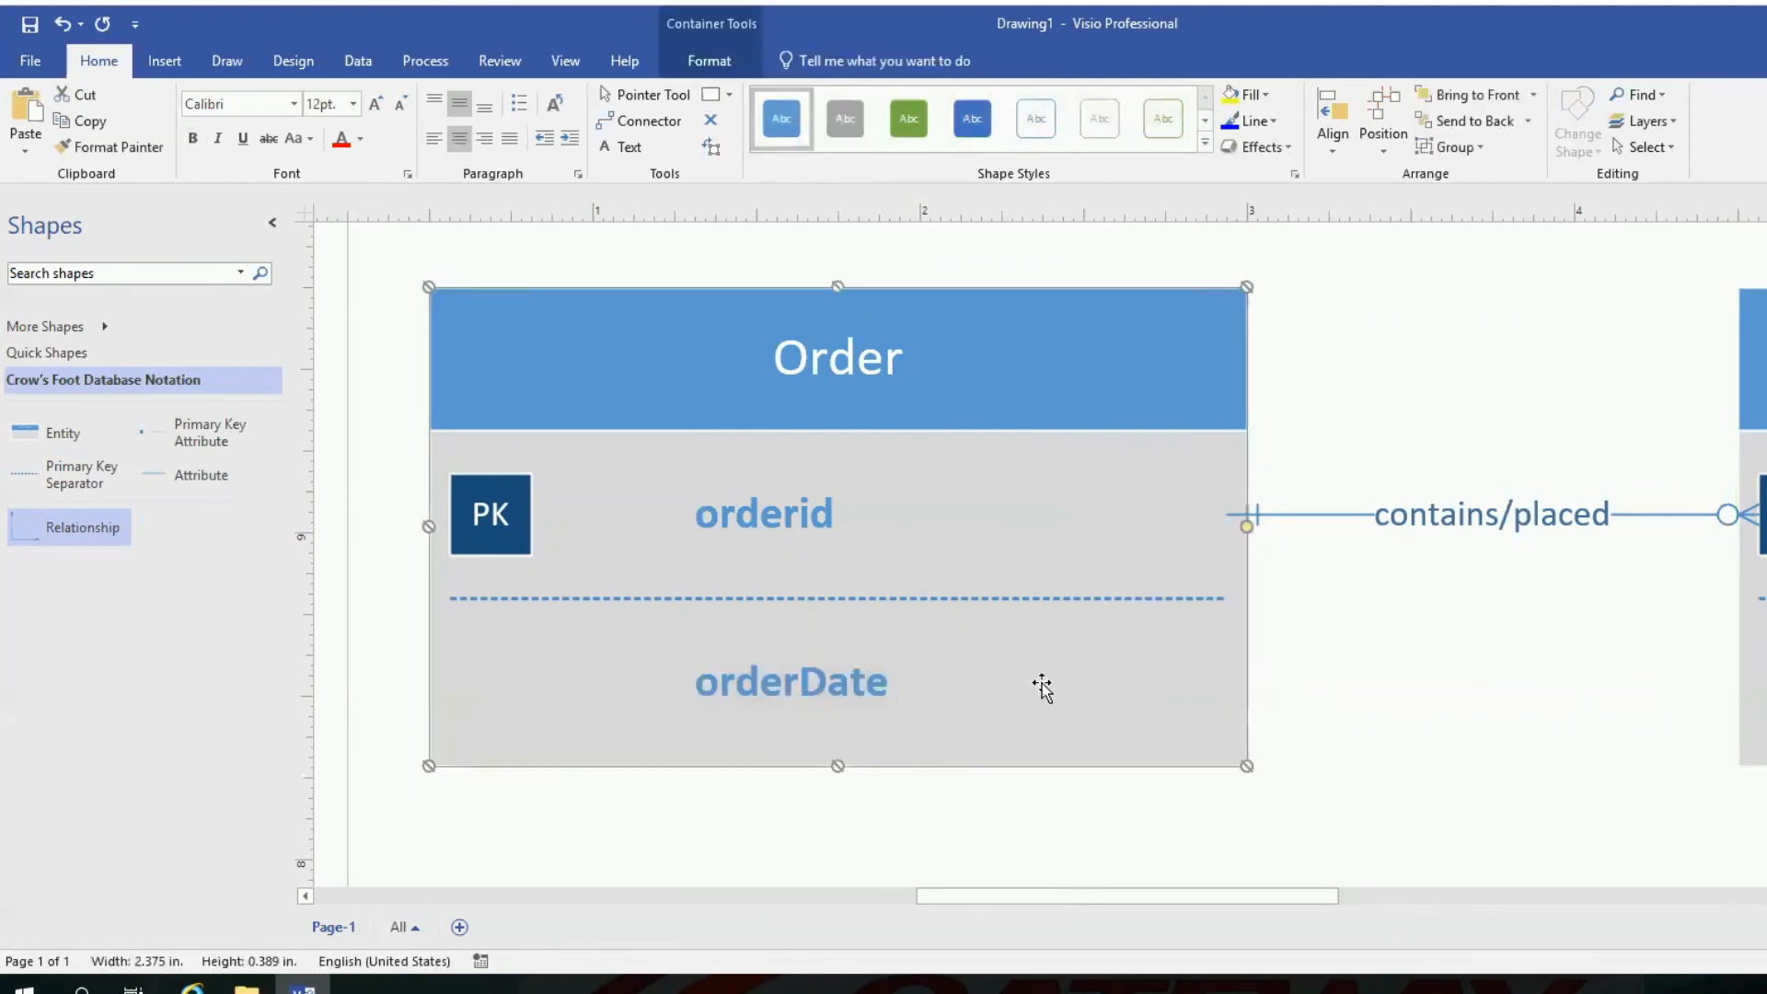
# - Change the font color of the orderDate attribute in the Order entity to the standard red
pyautogui.click(828, 682)
pyautogui.rightClick(825, 666)
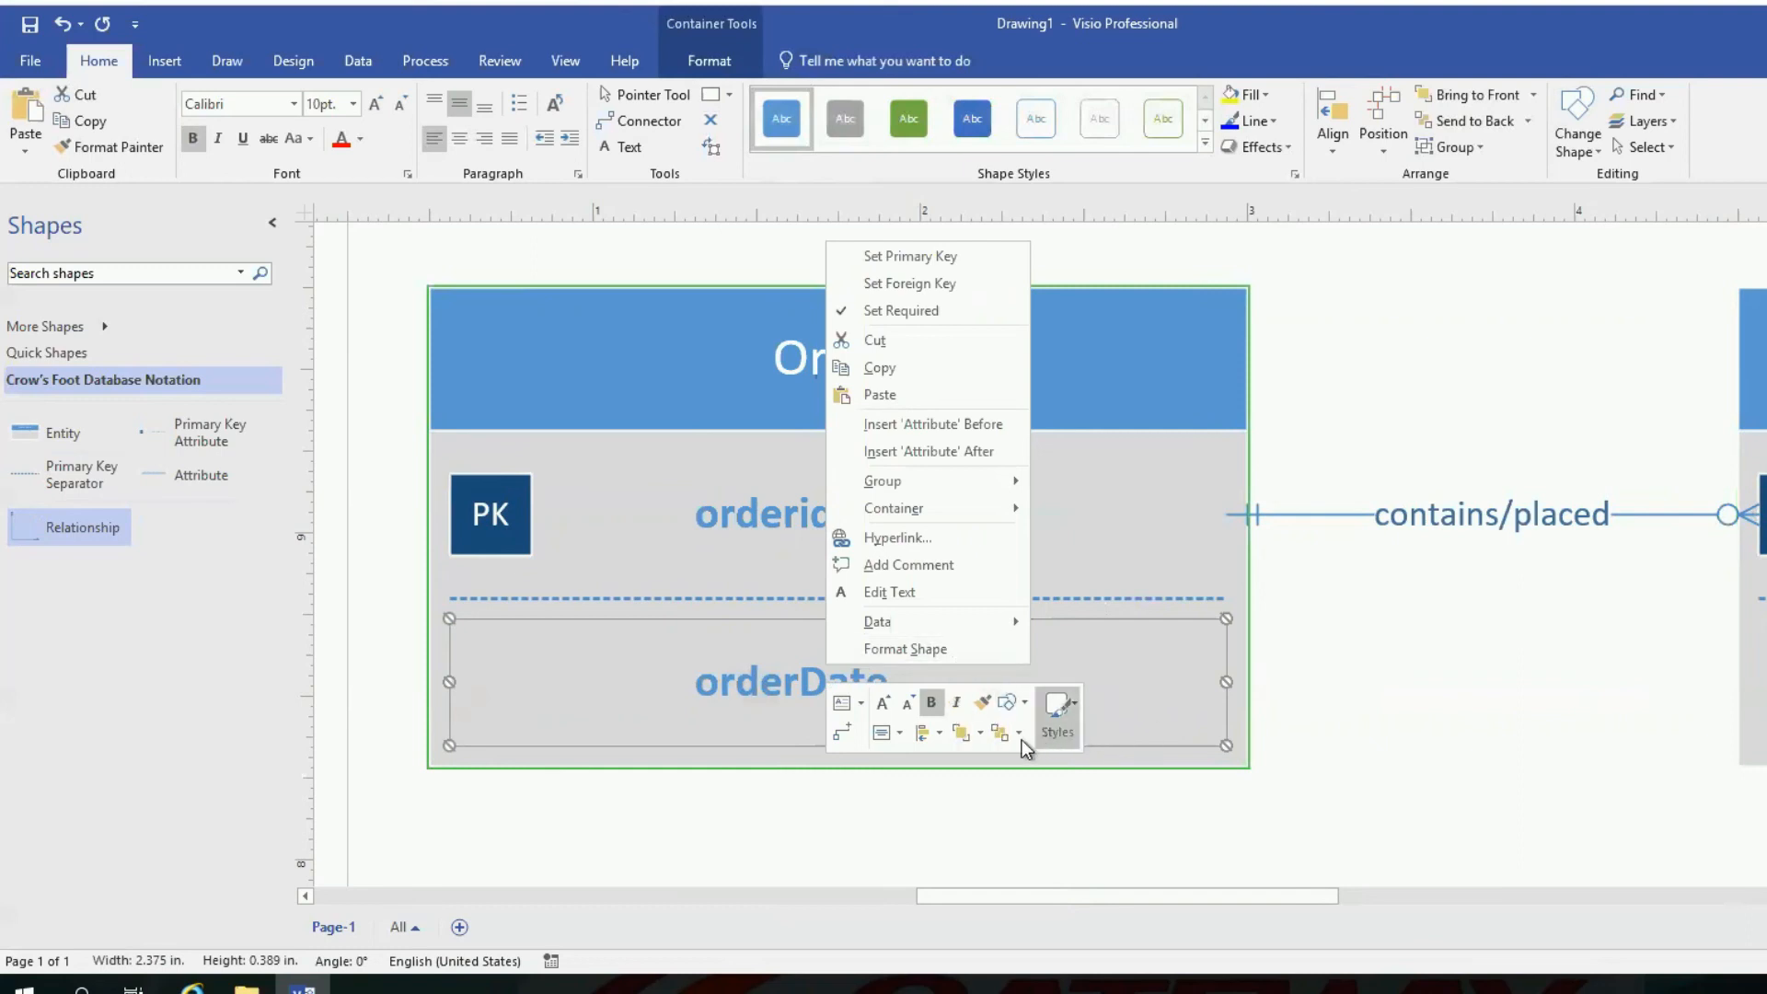
pyautogui.click(1074, 700)
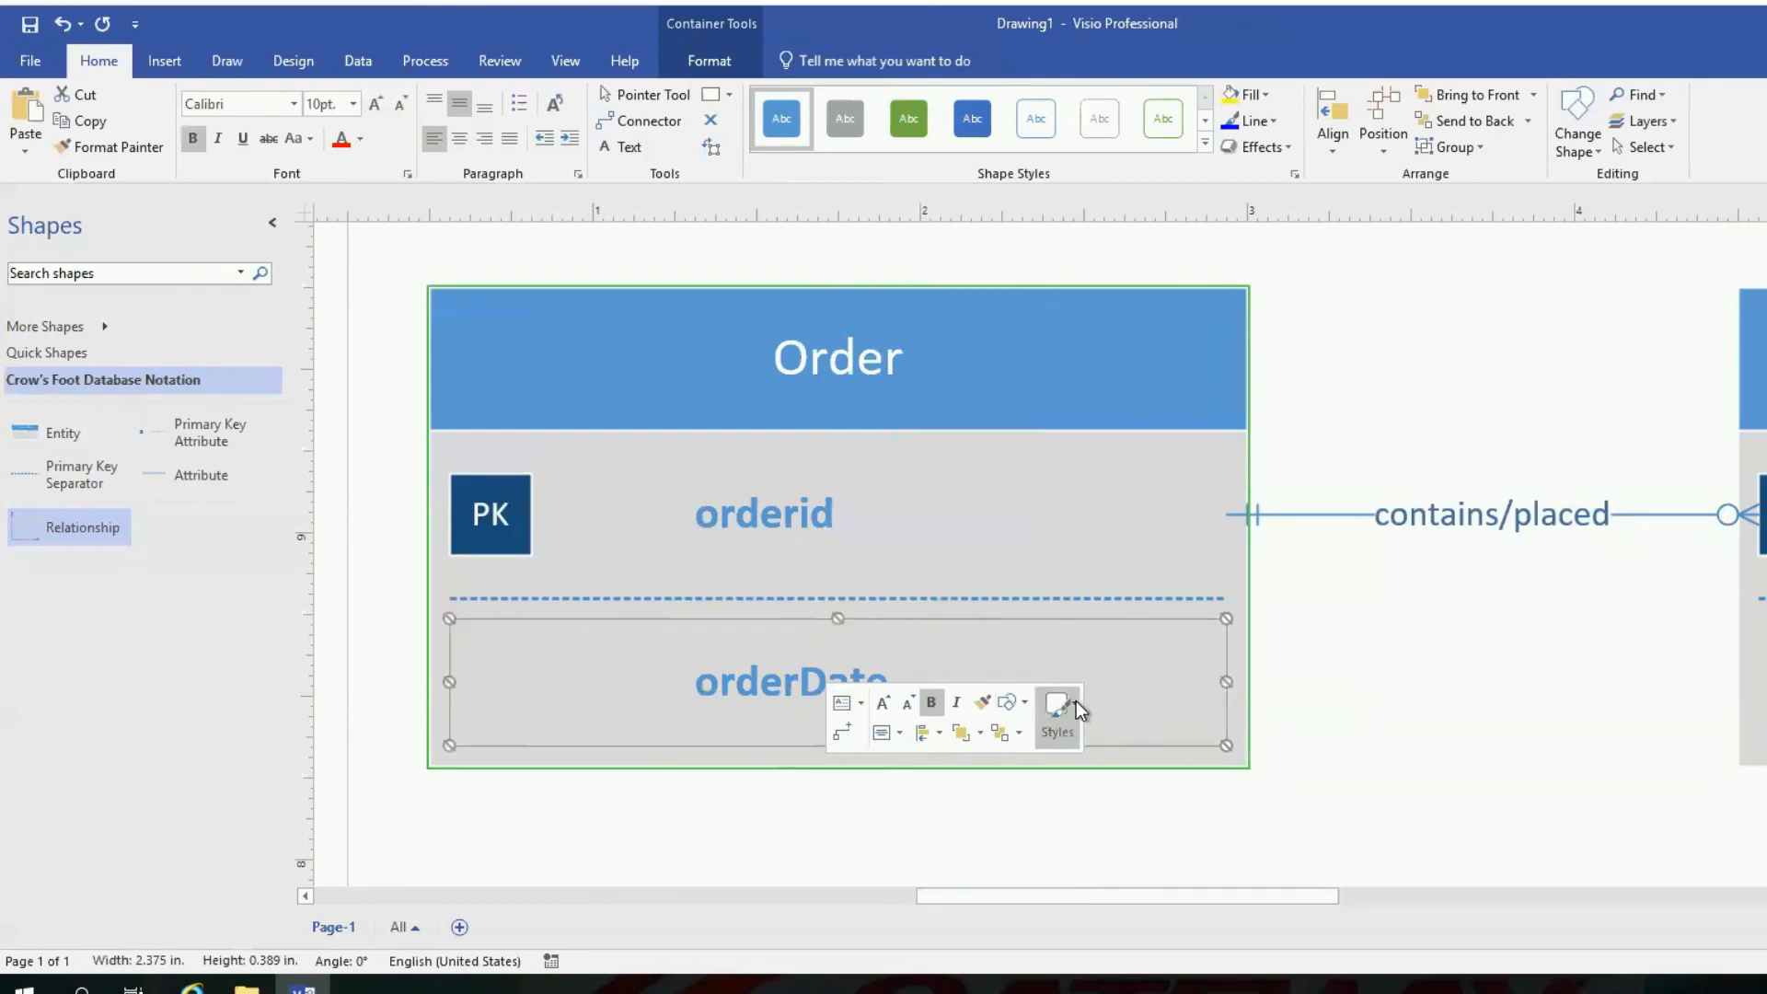
pyautogui.click(1075, 699)
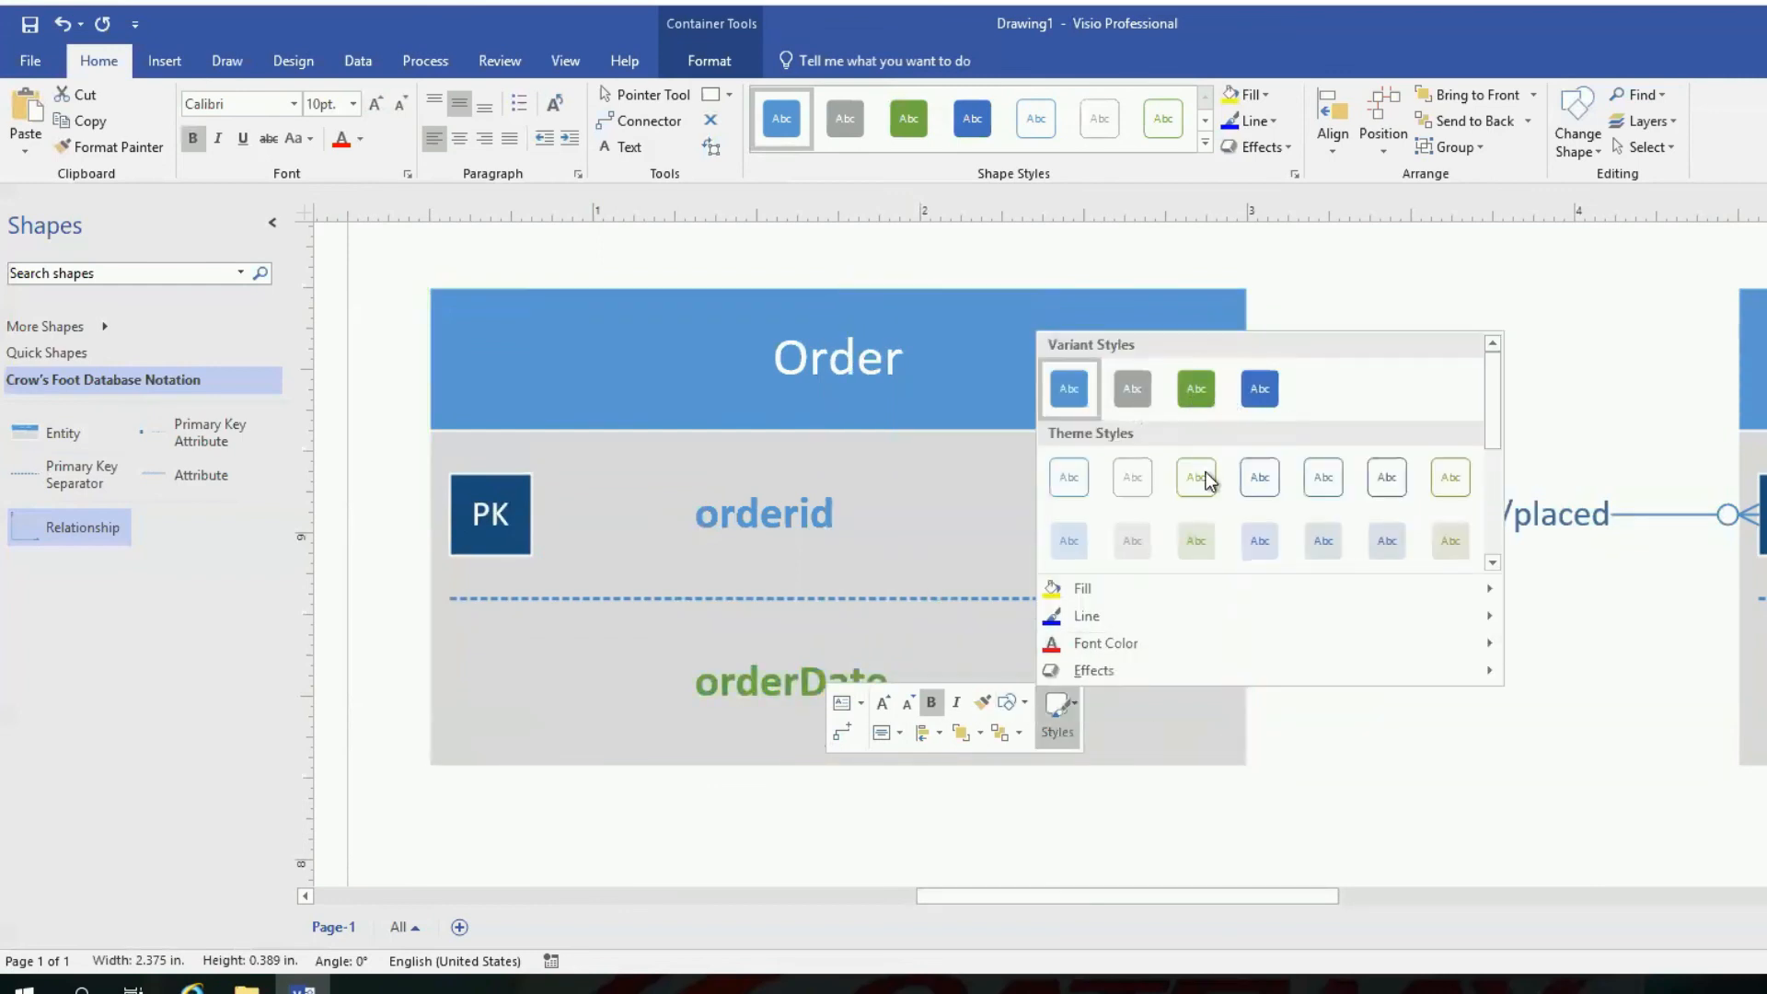
pyautogui.click(1486, 512)
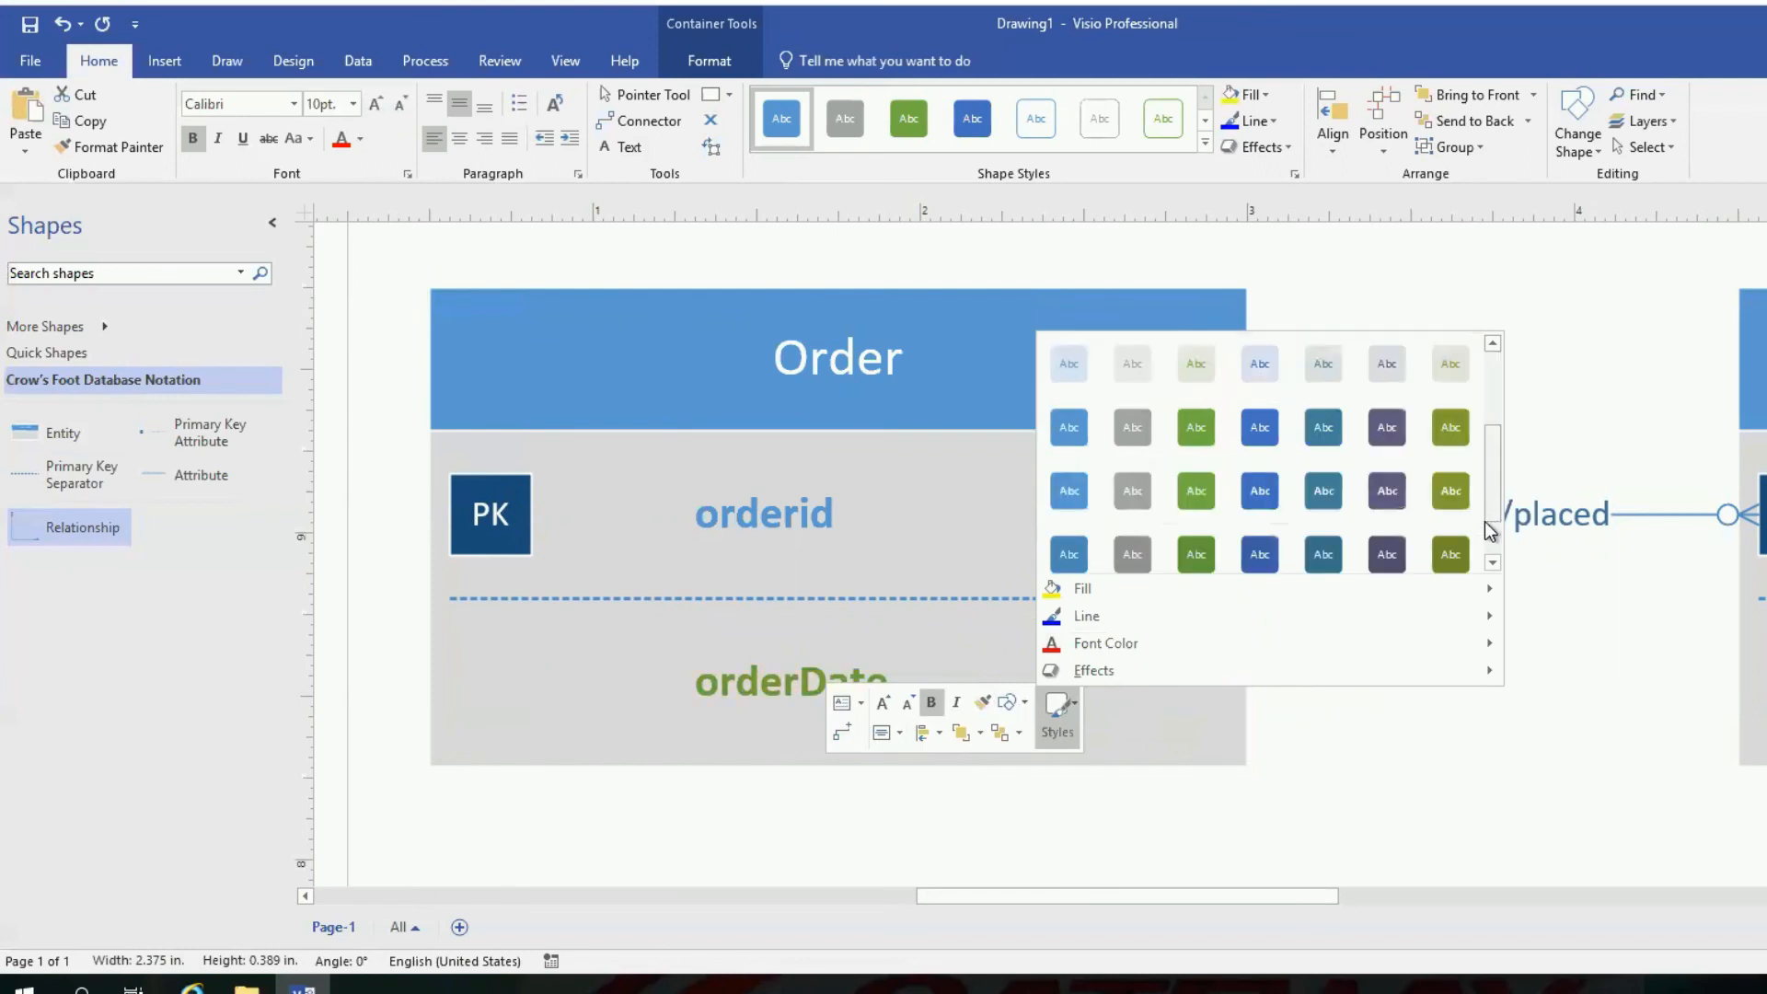
pyautogui.scroll(-1, 1487, 508)
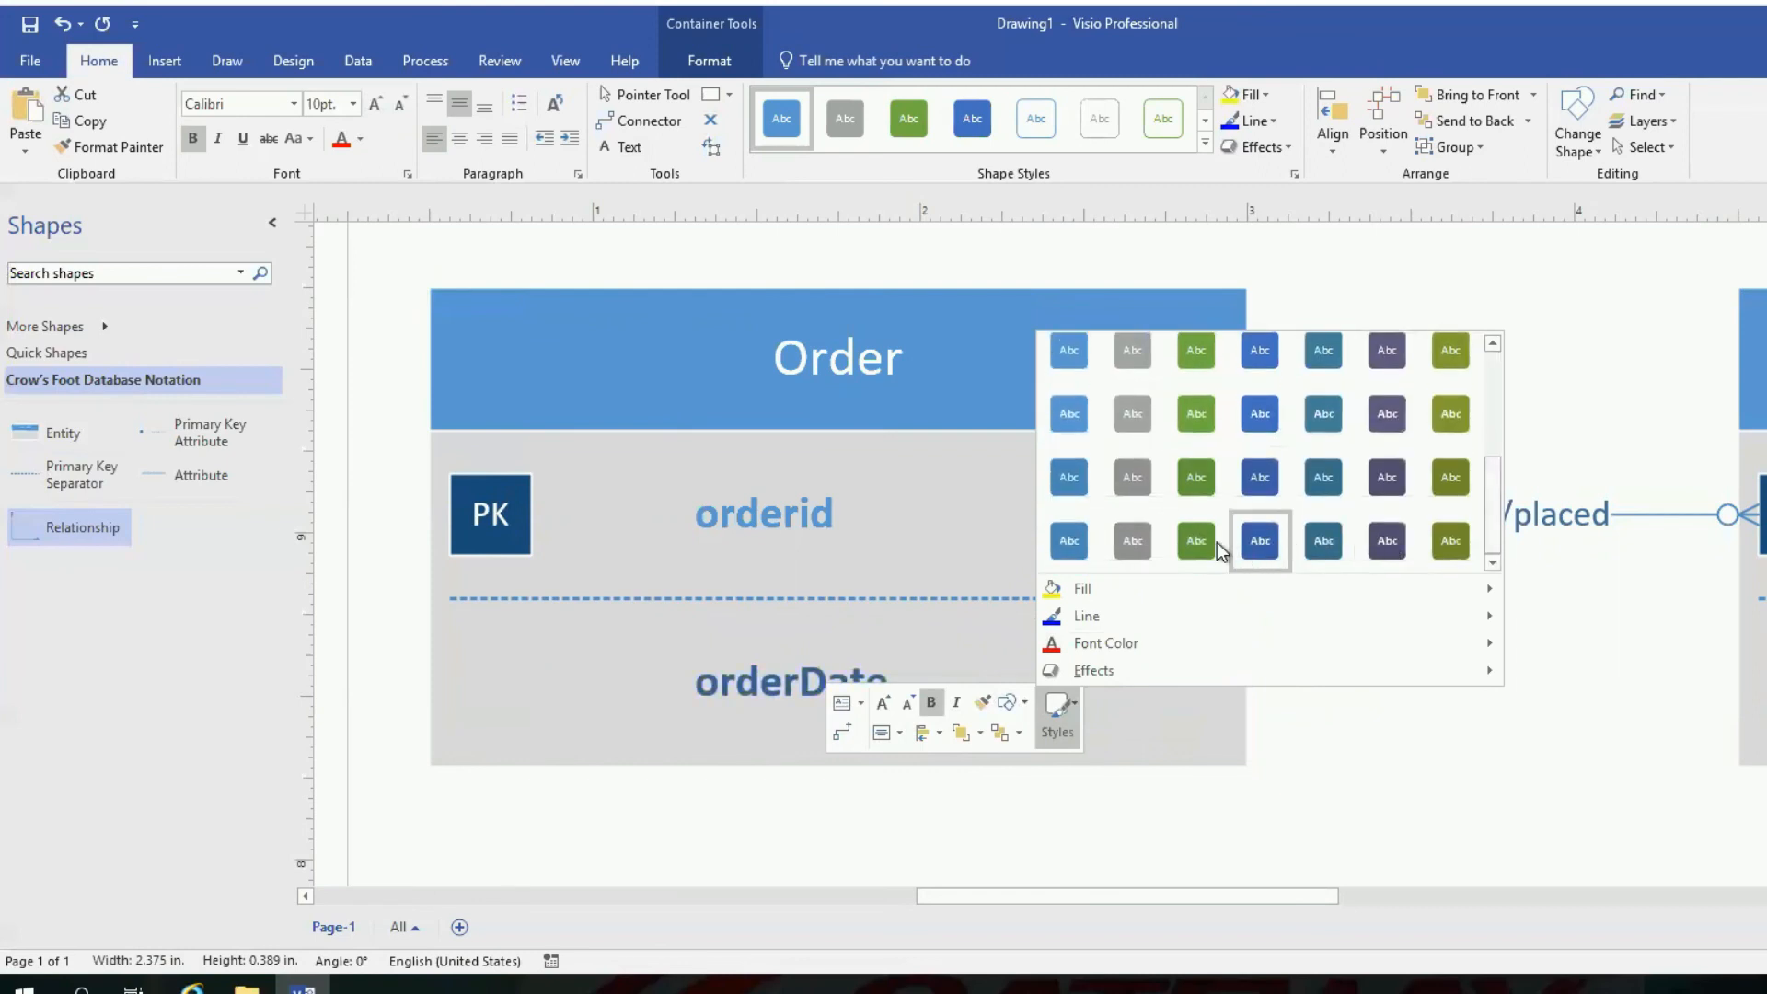
pyautogui.moveTo(1096, 618)
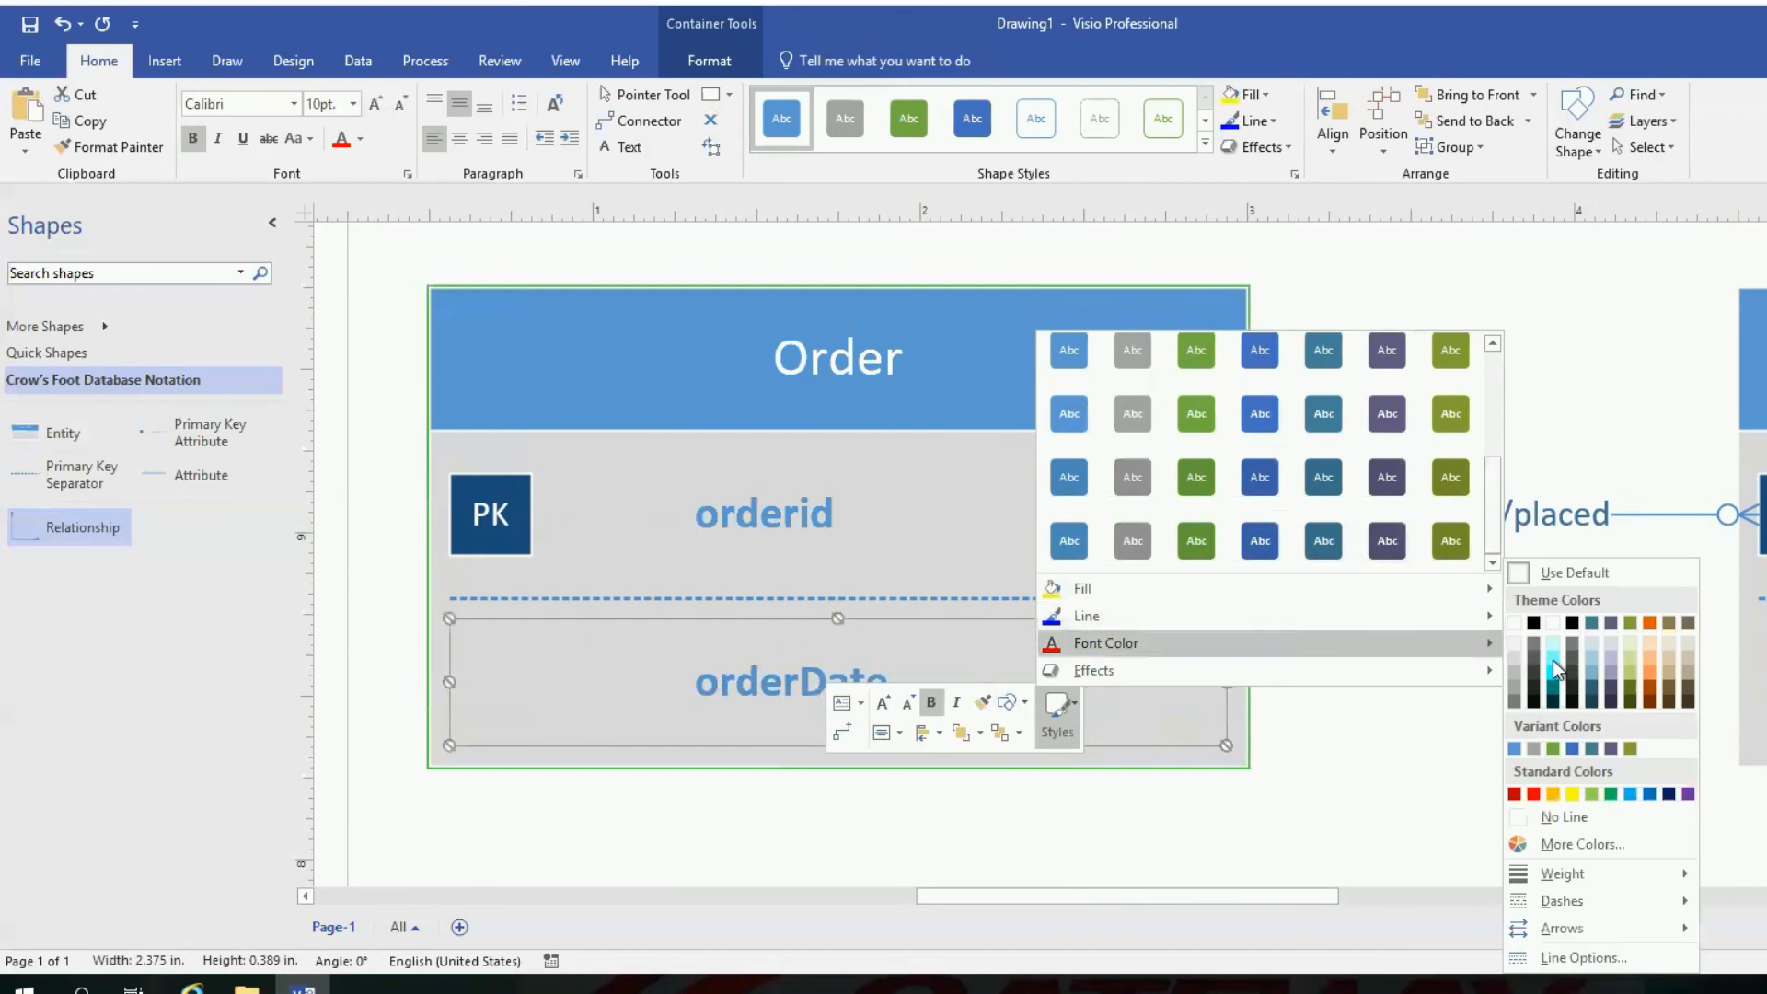
pyautogui.moveTo(1401, 644)
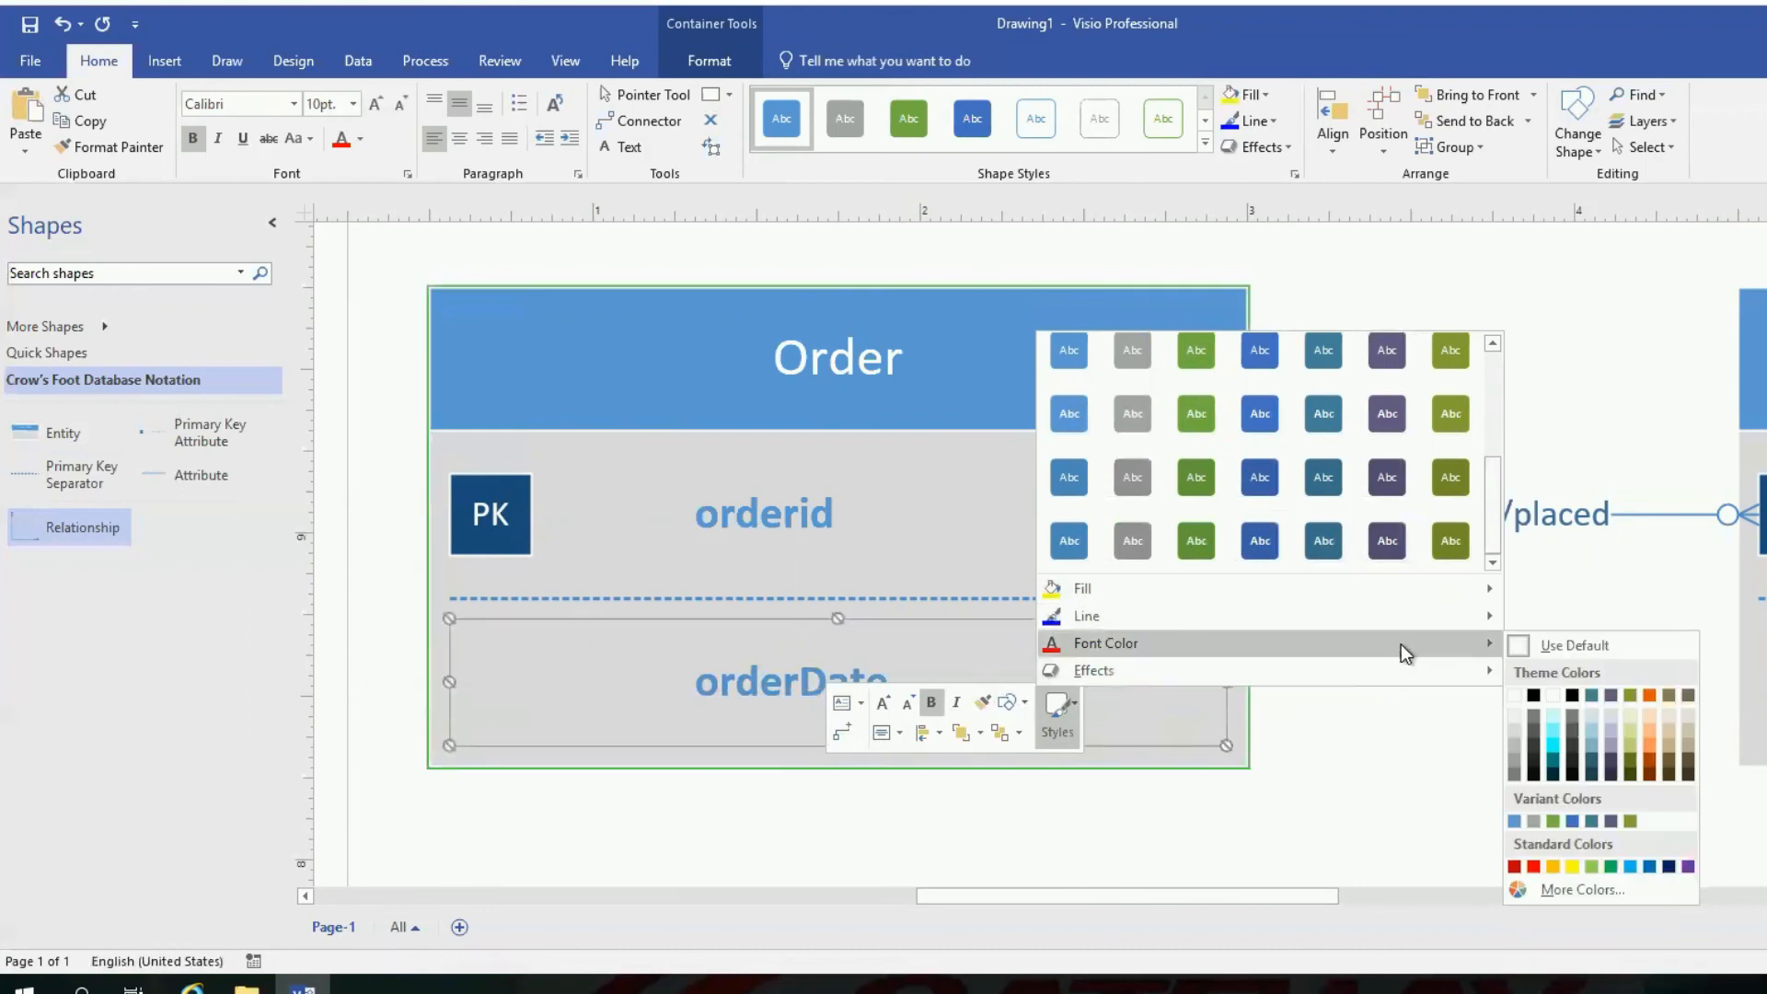
pyautogui.click(1527, 866)
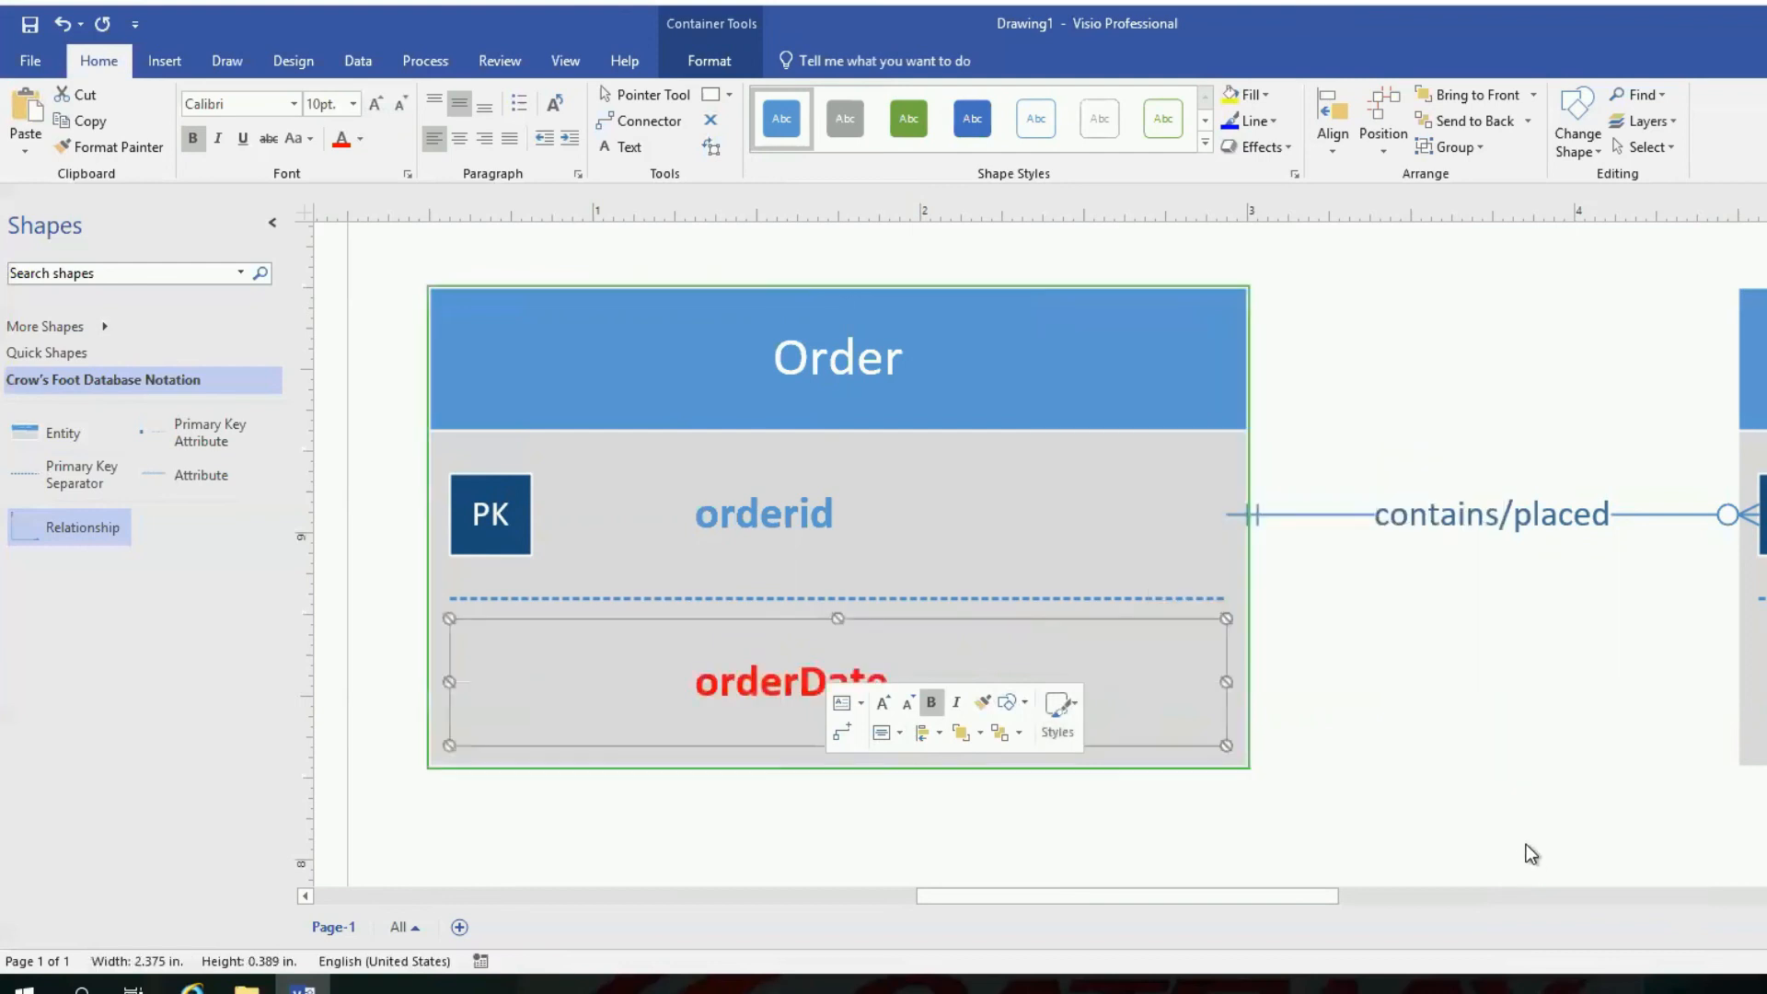
pyautogui.click(1305, 697)
# - Change the font color of the quantity attribute in the OrderItem entity to the standard red
pyautogui.click(1764, 682)
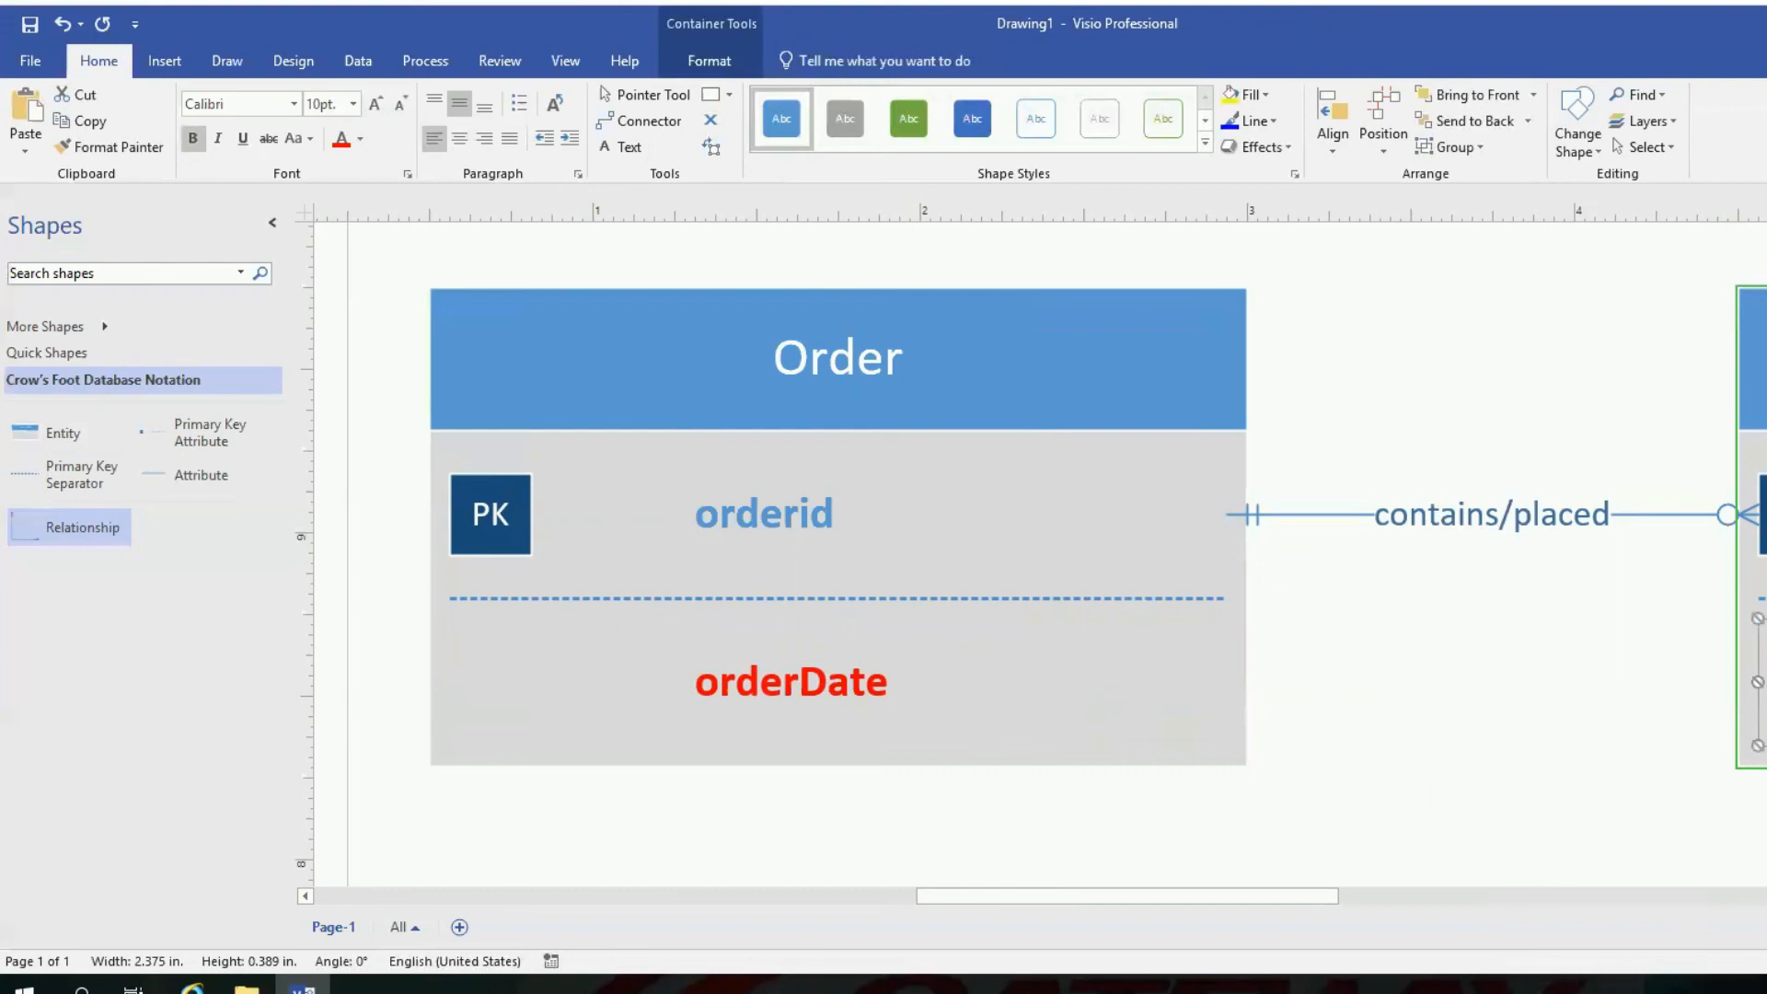
pyautogui.click(1766, 722)
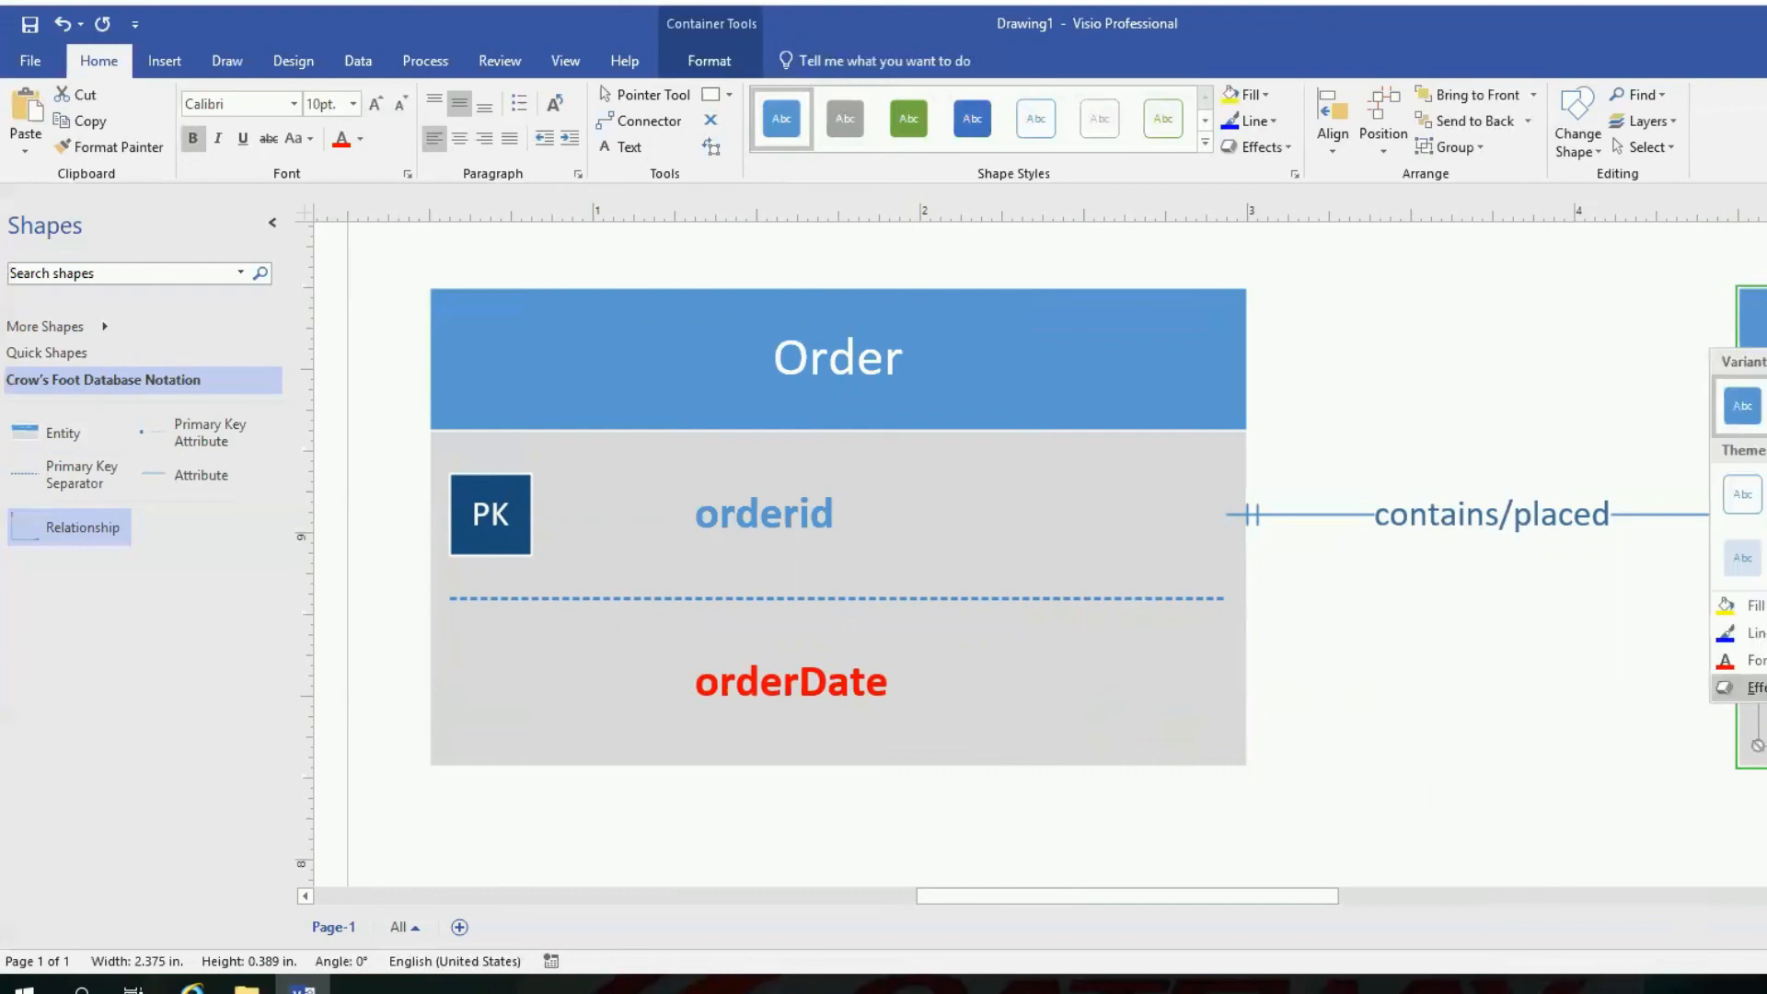
pyautogui.moveTo(1753, 674)
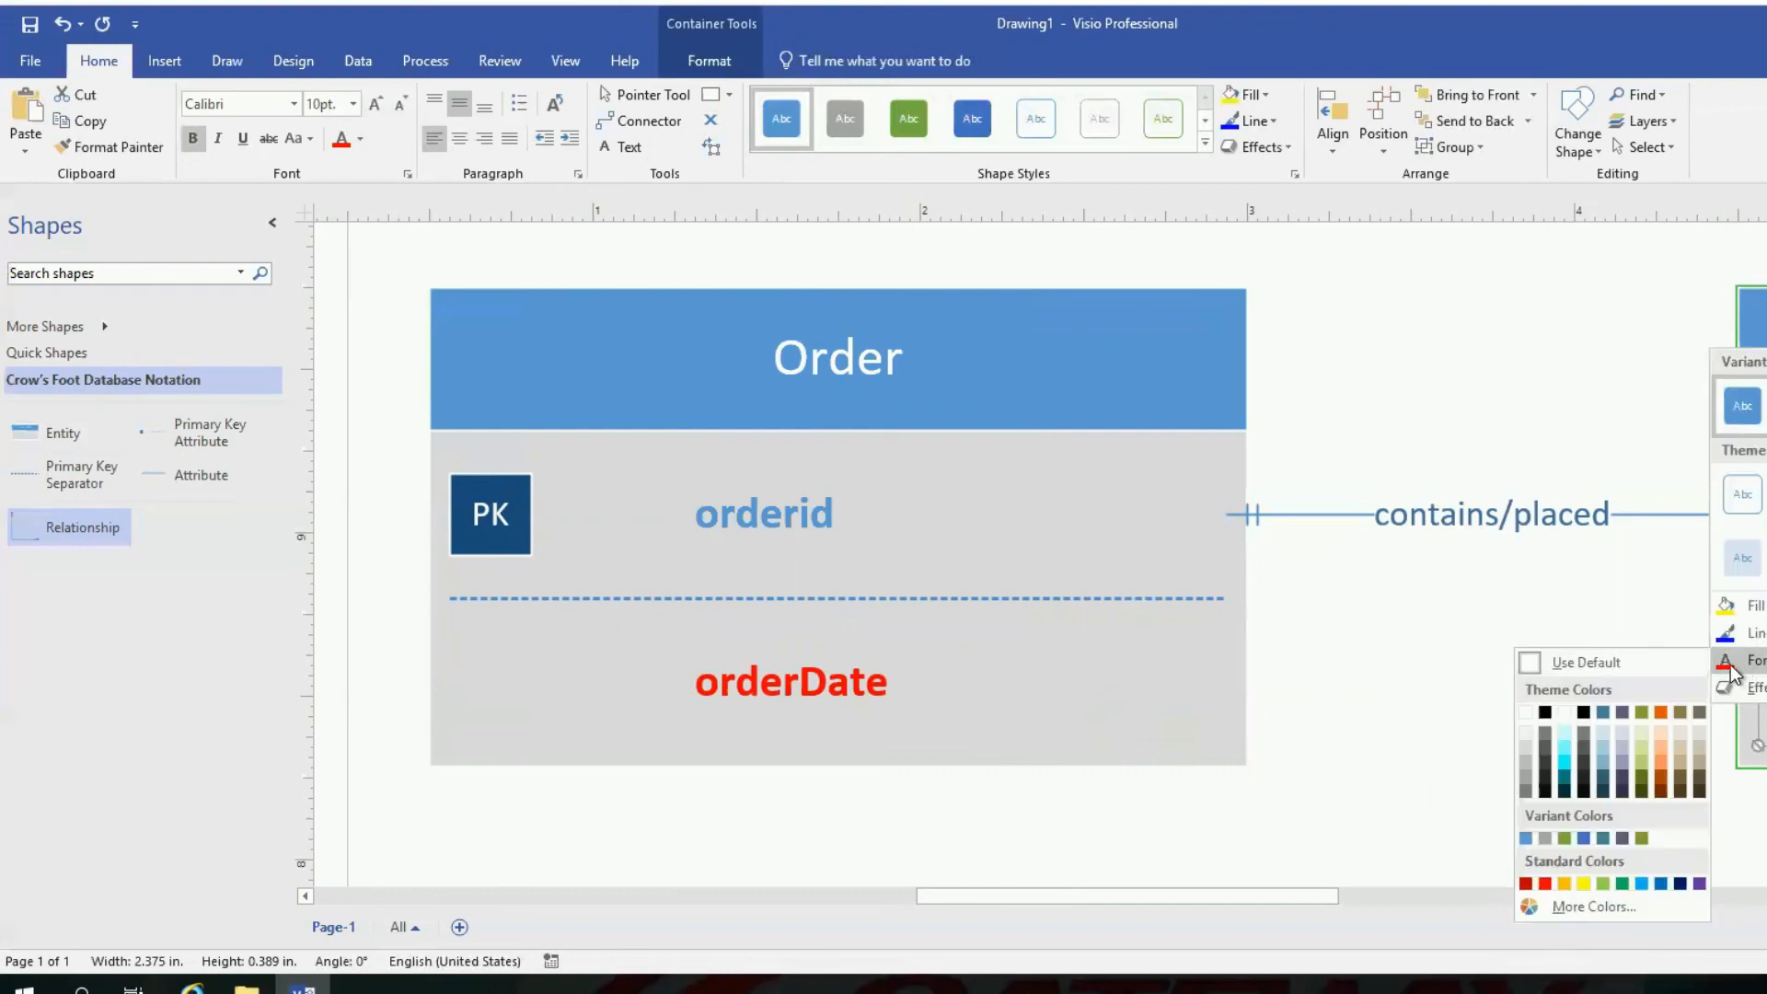
pyautogui.click(1548, 885)
pyautogui.click(1548, 737)
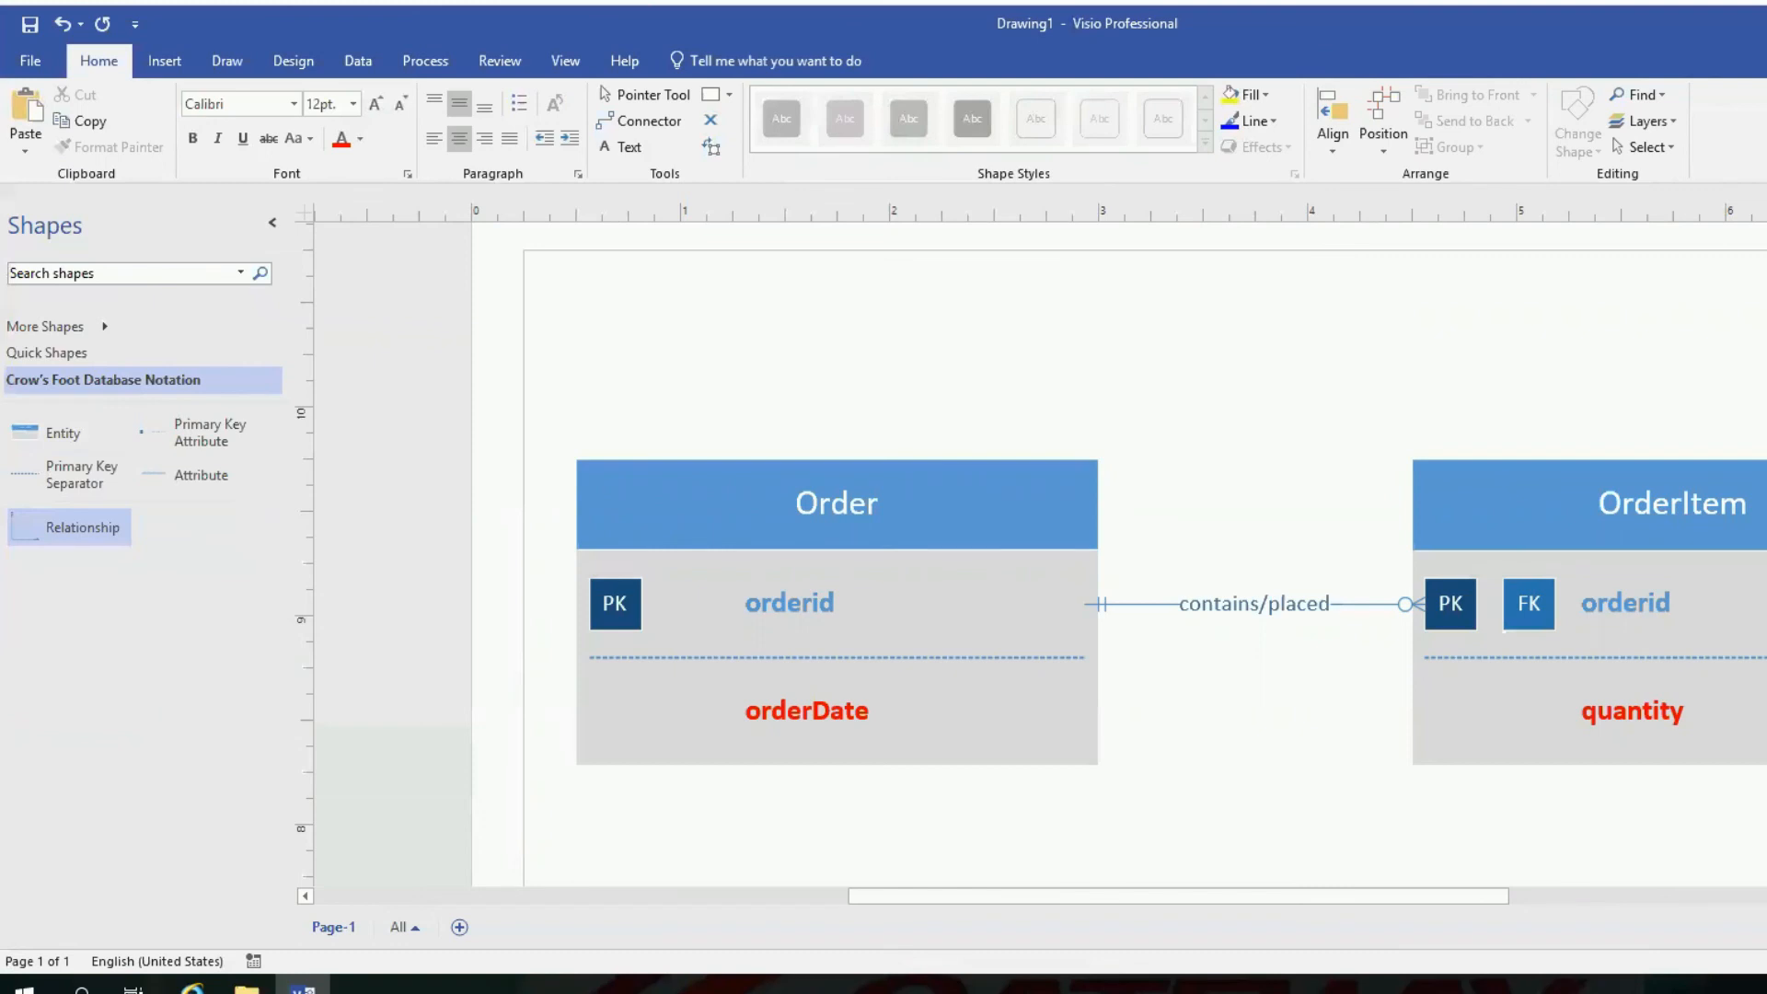
pyautogui.scroll(-2, 1040, 554)
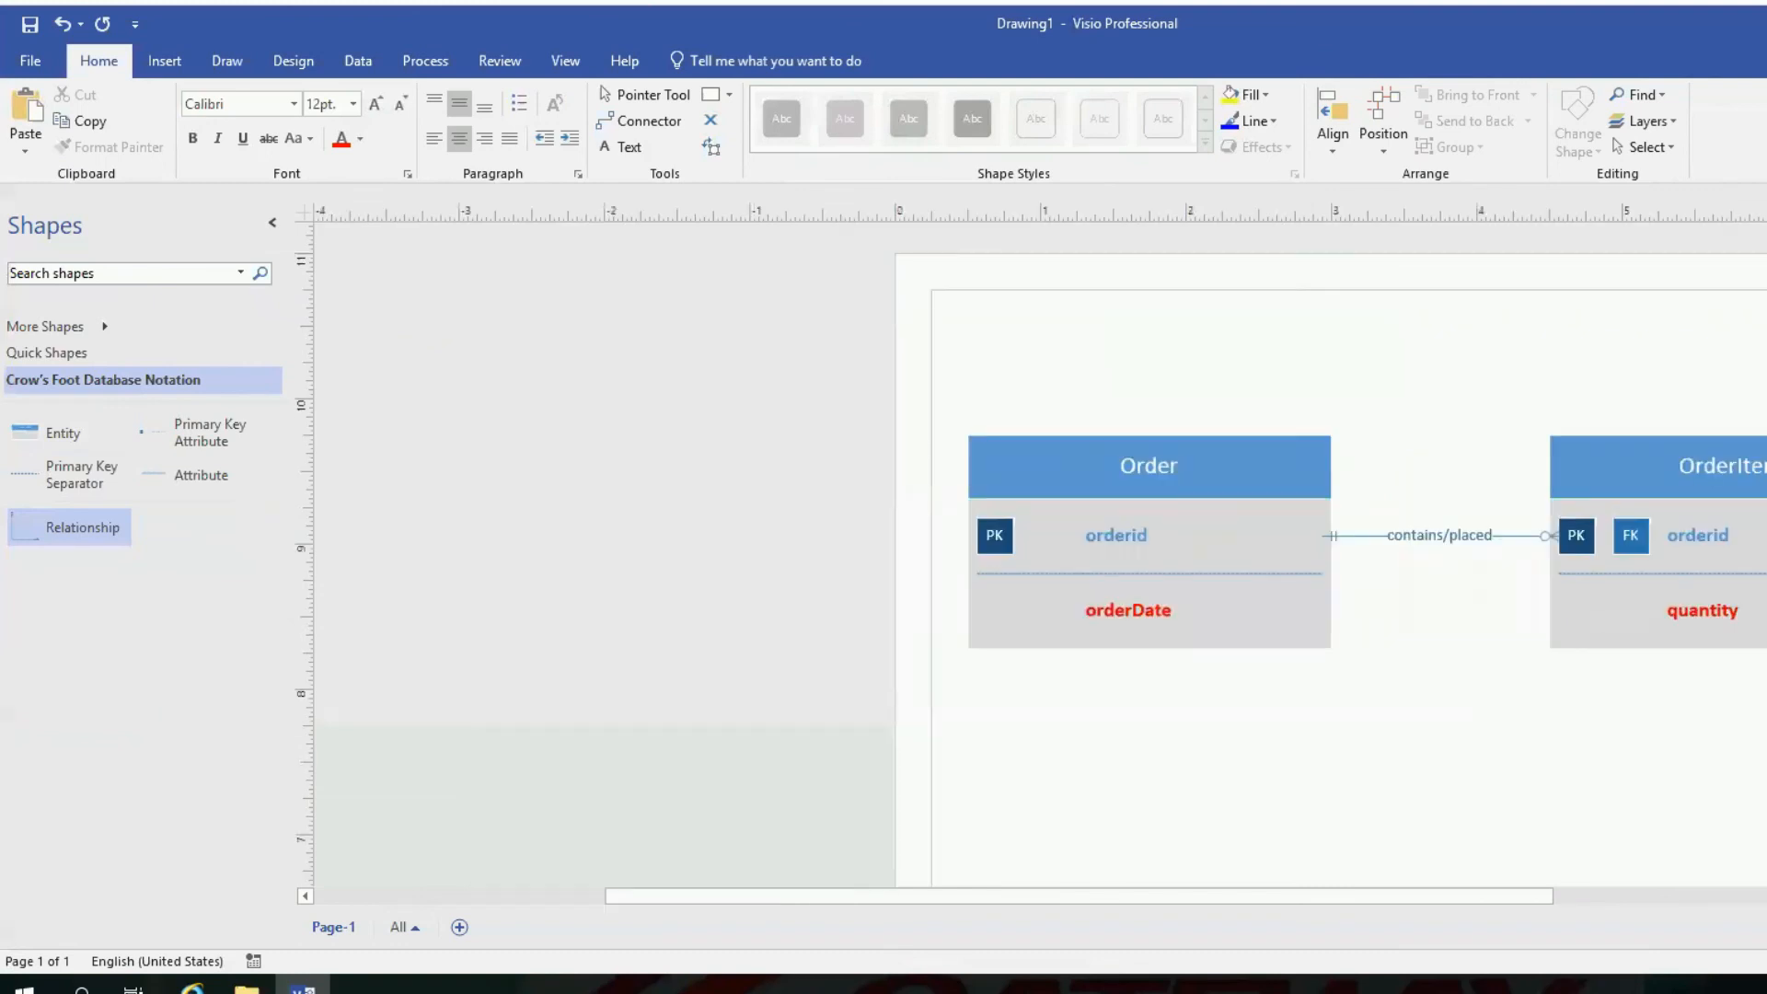
pyautogui.moveTo(1522, 900); pyautogui.dragTo(1695, 903)
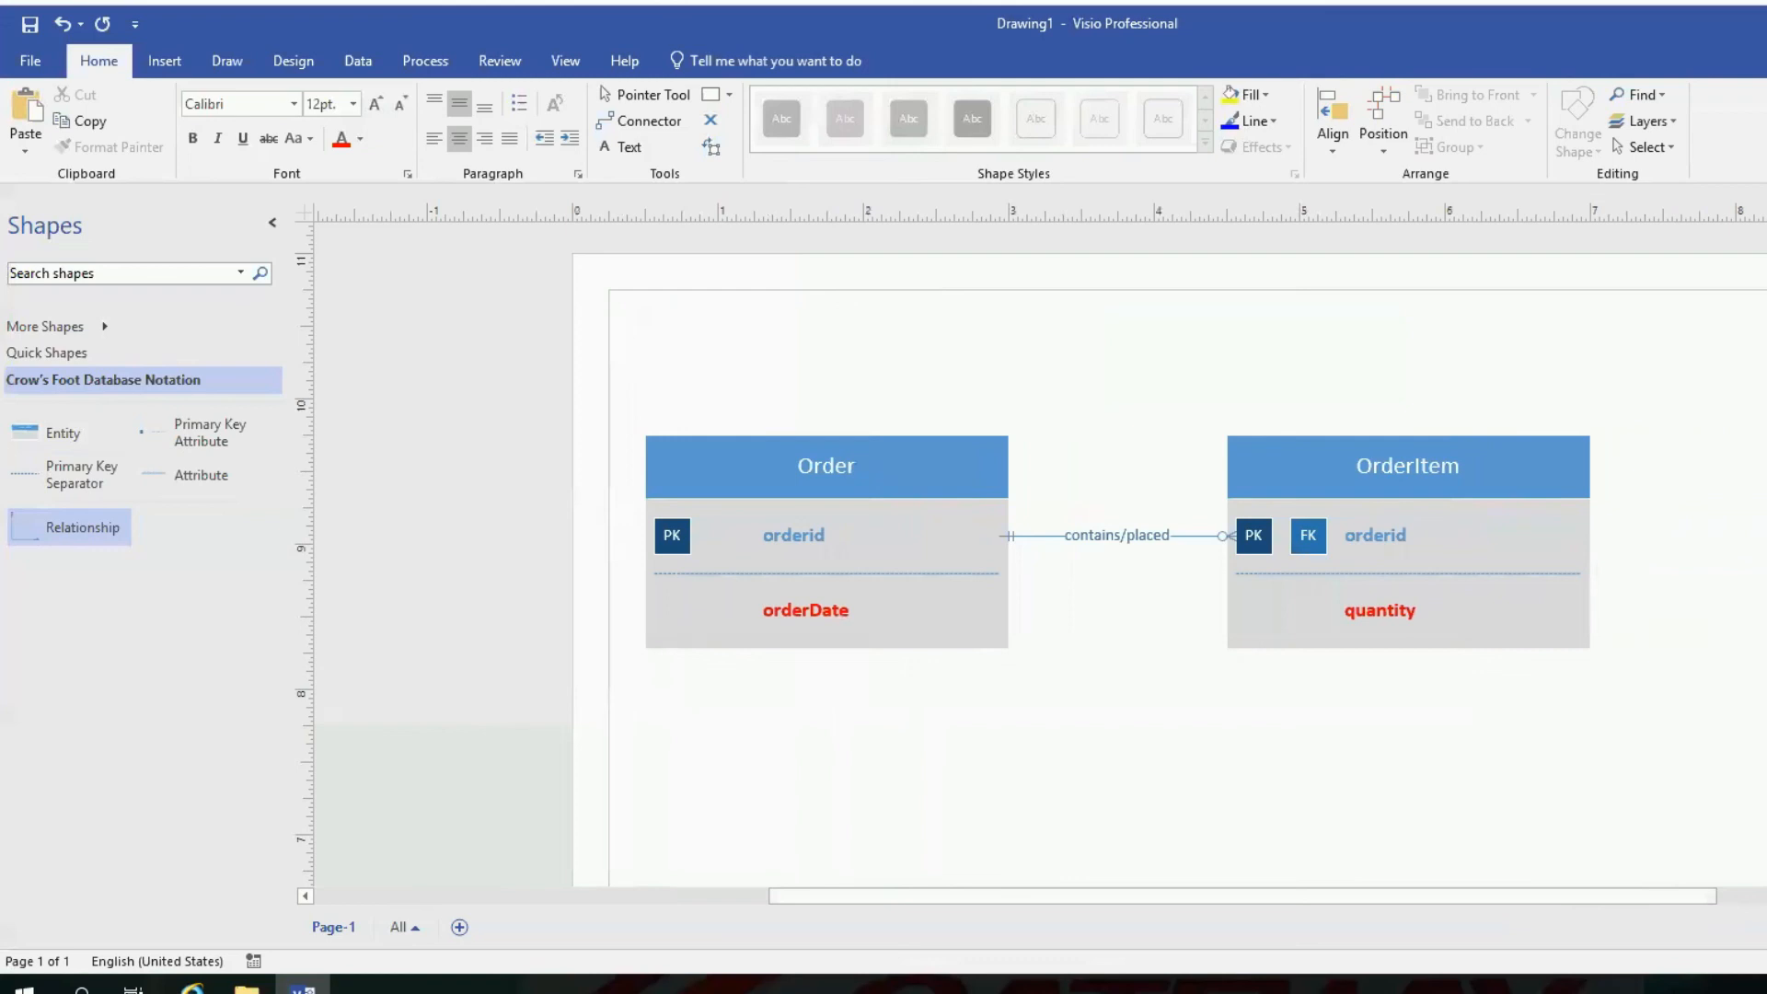